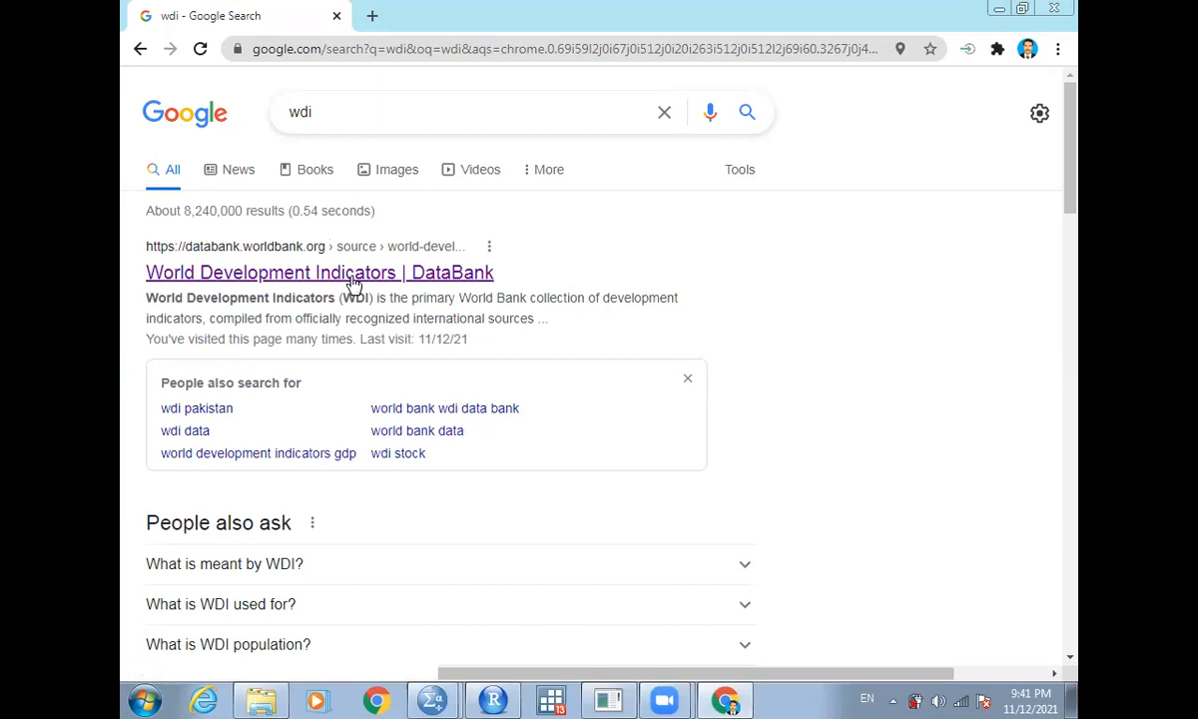
- Open the World Development Indicators DataBank from the search results and browse the list of available databases
click(354, 284)
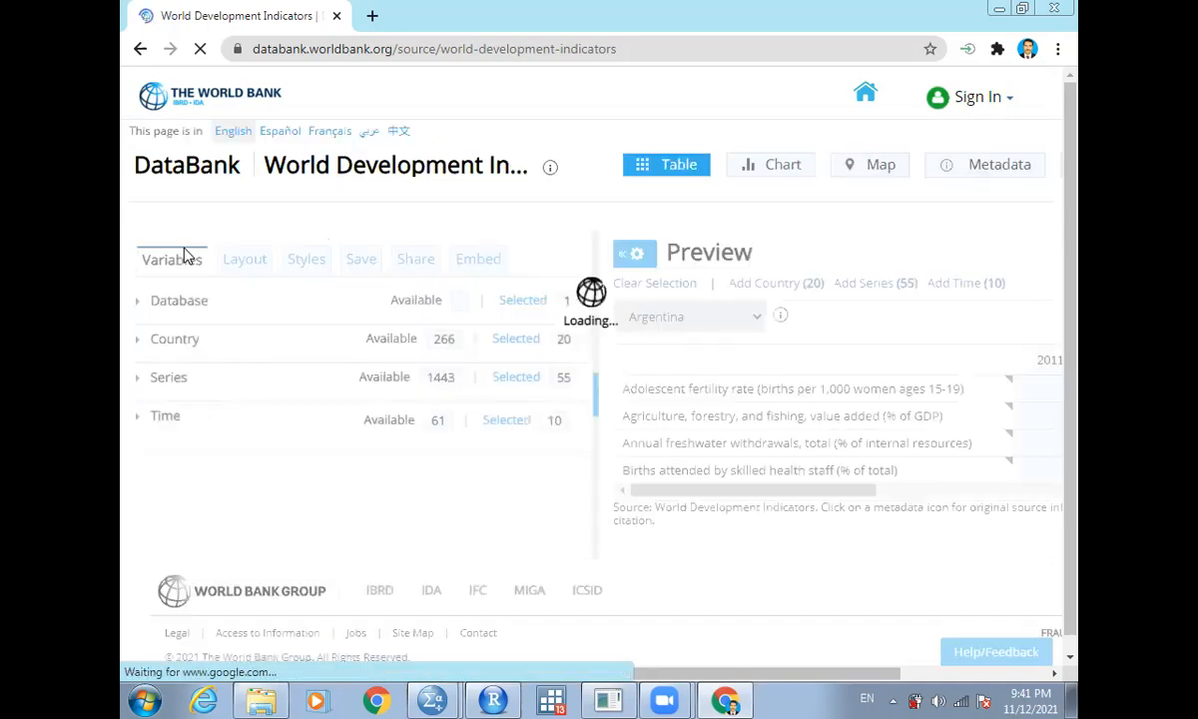
click(180, 300)
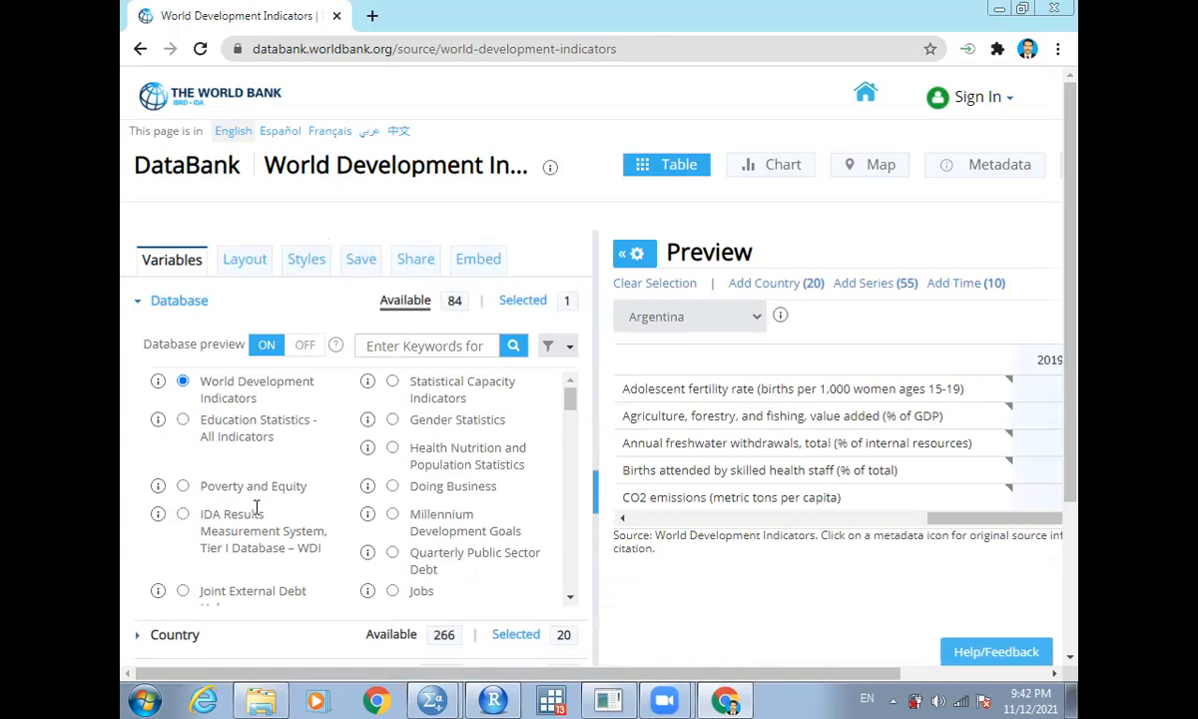
drag(570, 401, 575, 519)
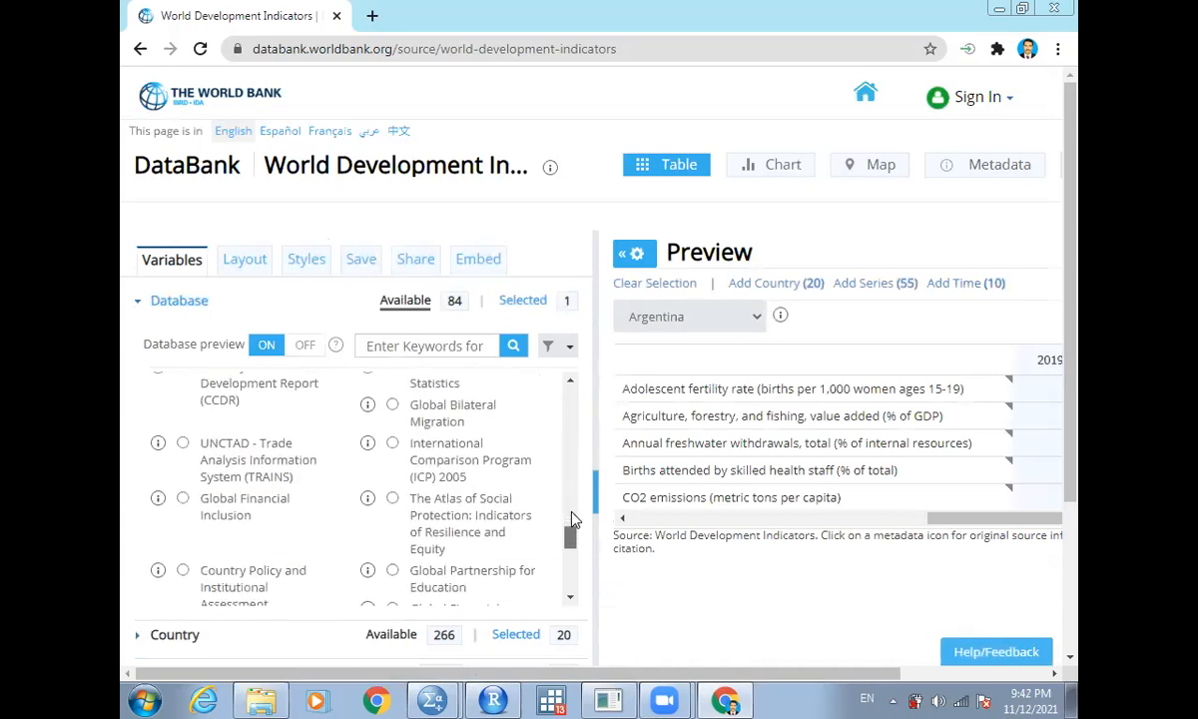
scroll(573, 519, down, 5)
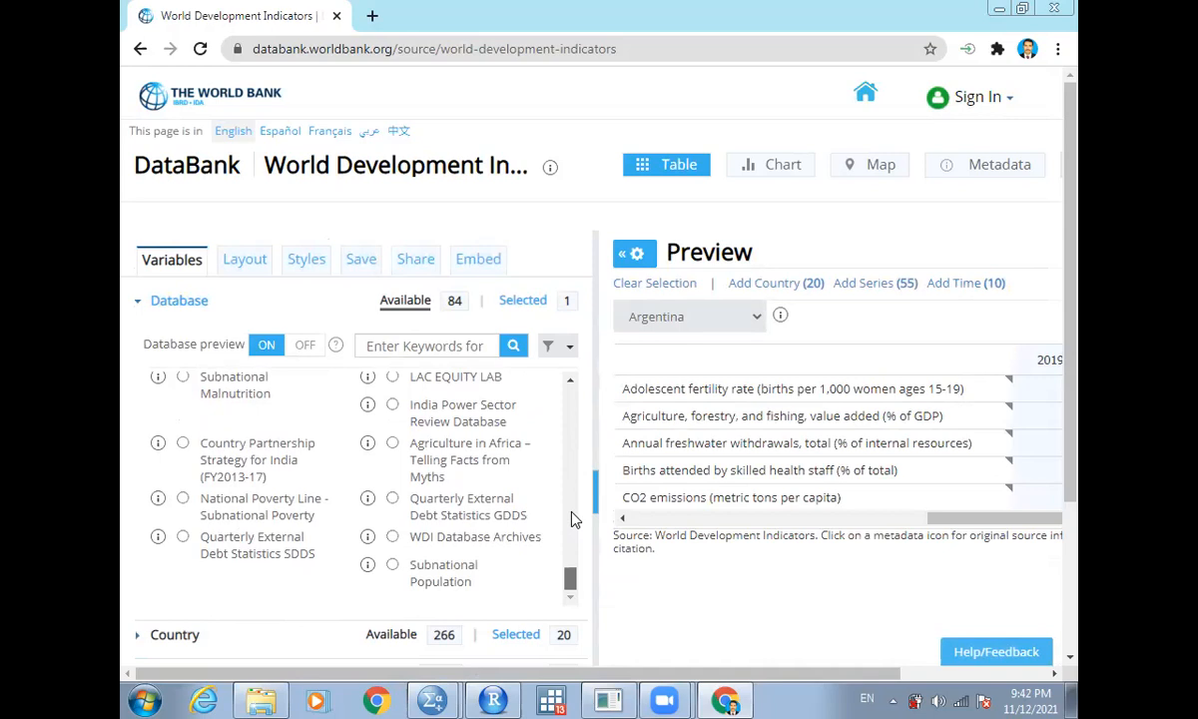
scroll(575, 499, up, 15)
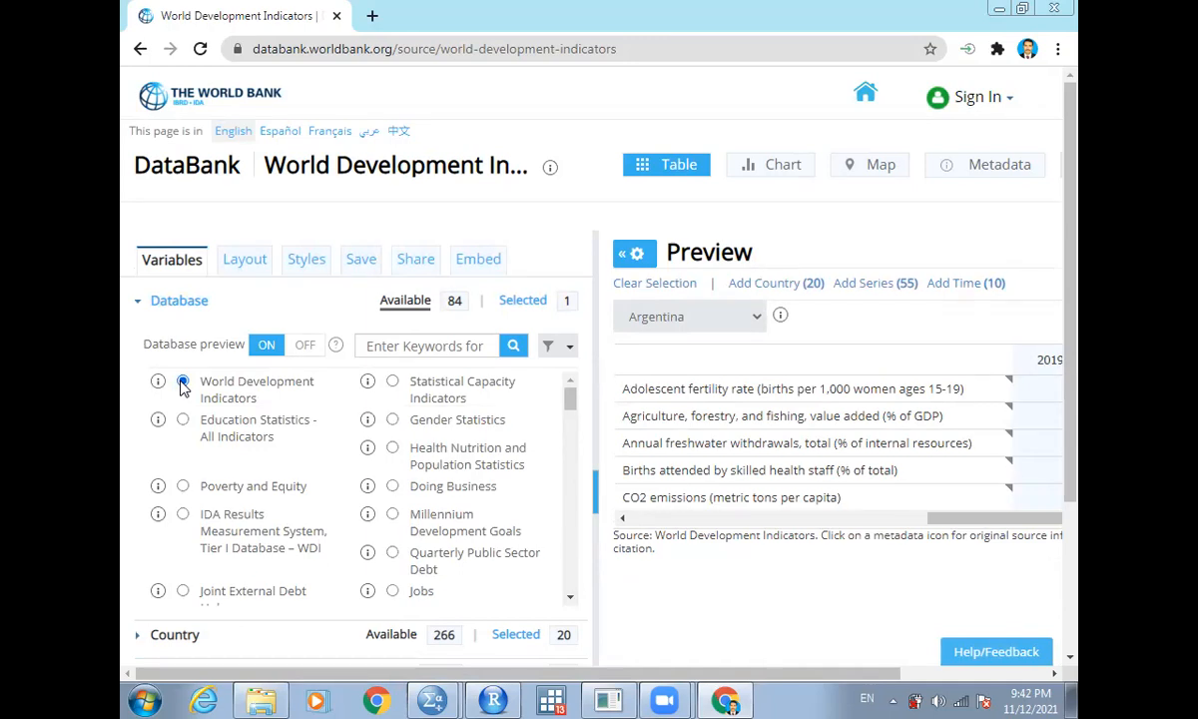
click(190, 308)
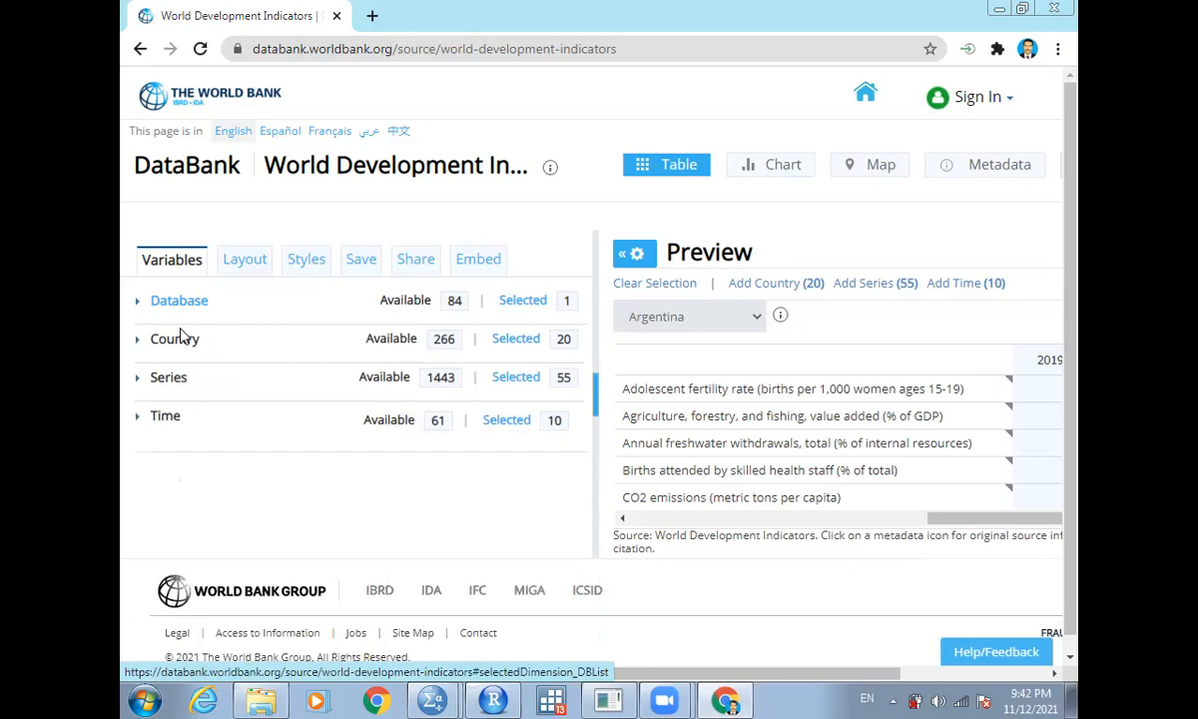
- Open the country list and clear all currently selected countries
click(177, 341)
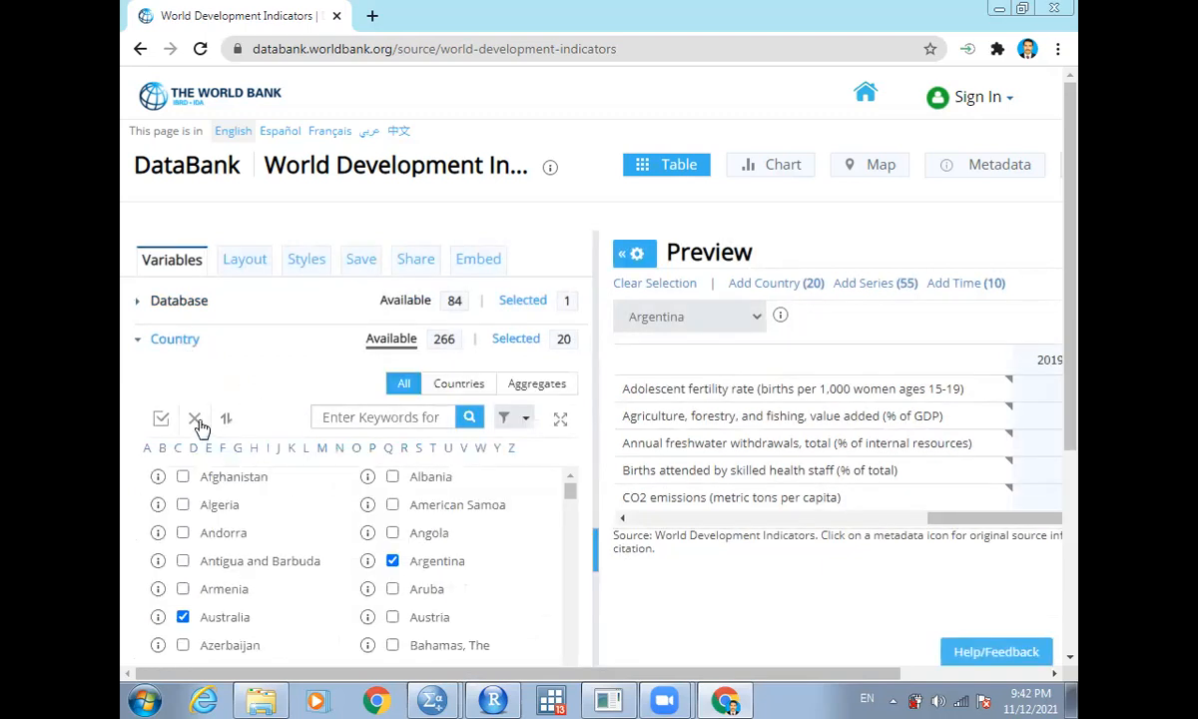
click(194, 419)
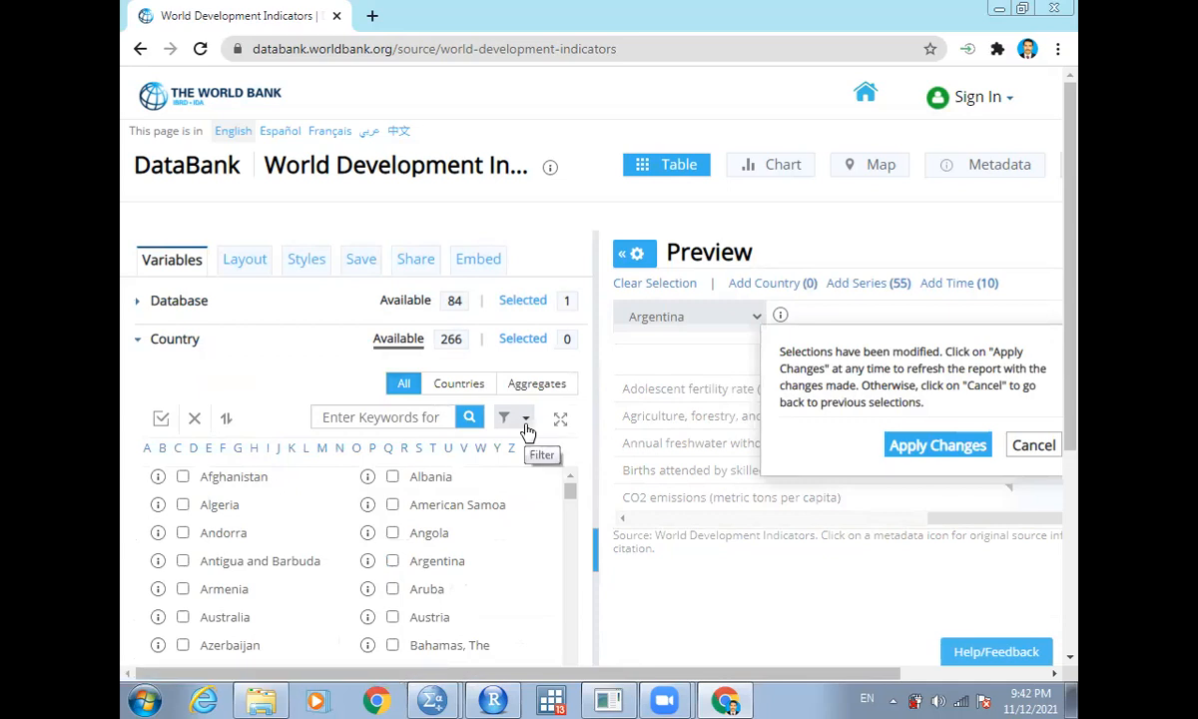
- Tick Afghanistan, Bangladesh and Bhutan in the country list
click(183, 478)
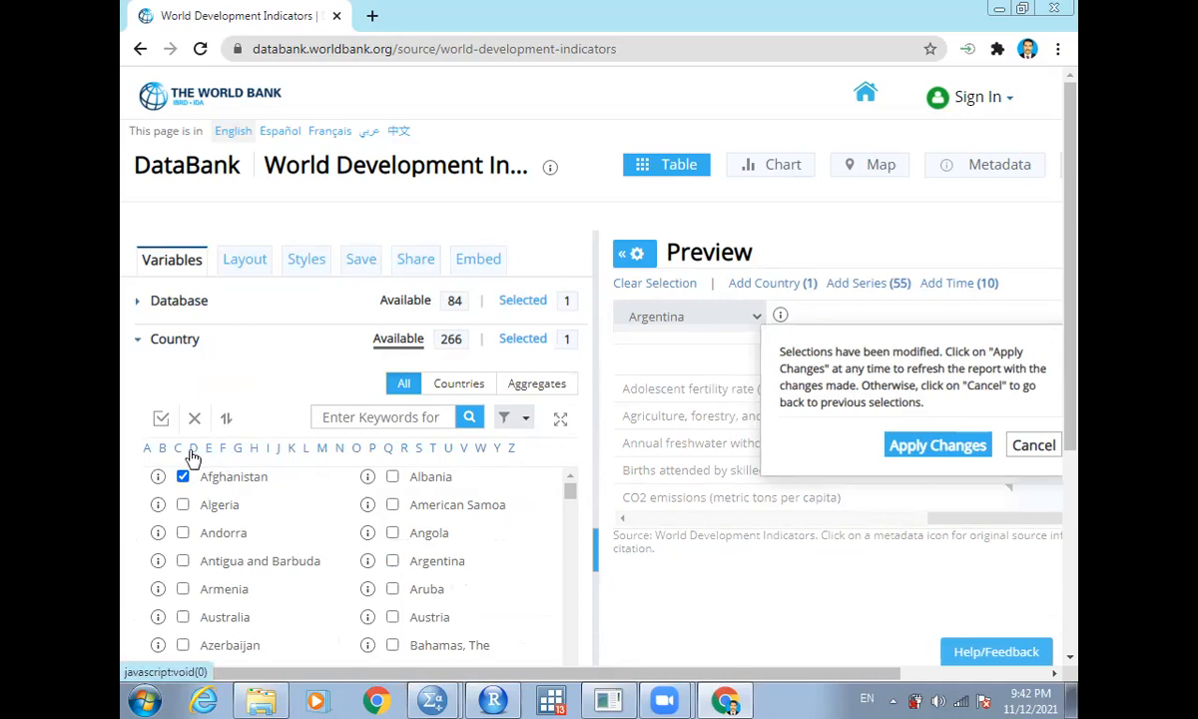
click(162, 450)
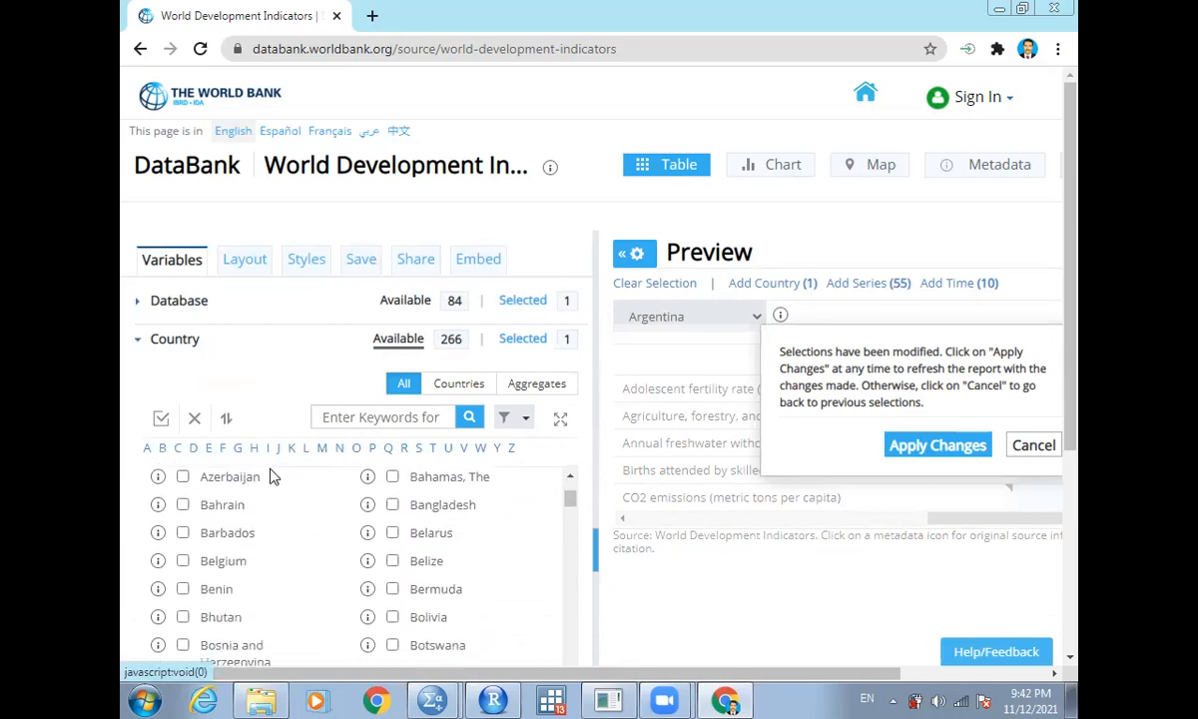
click(392, 506)
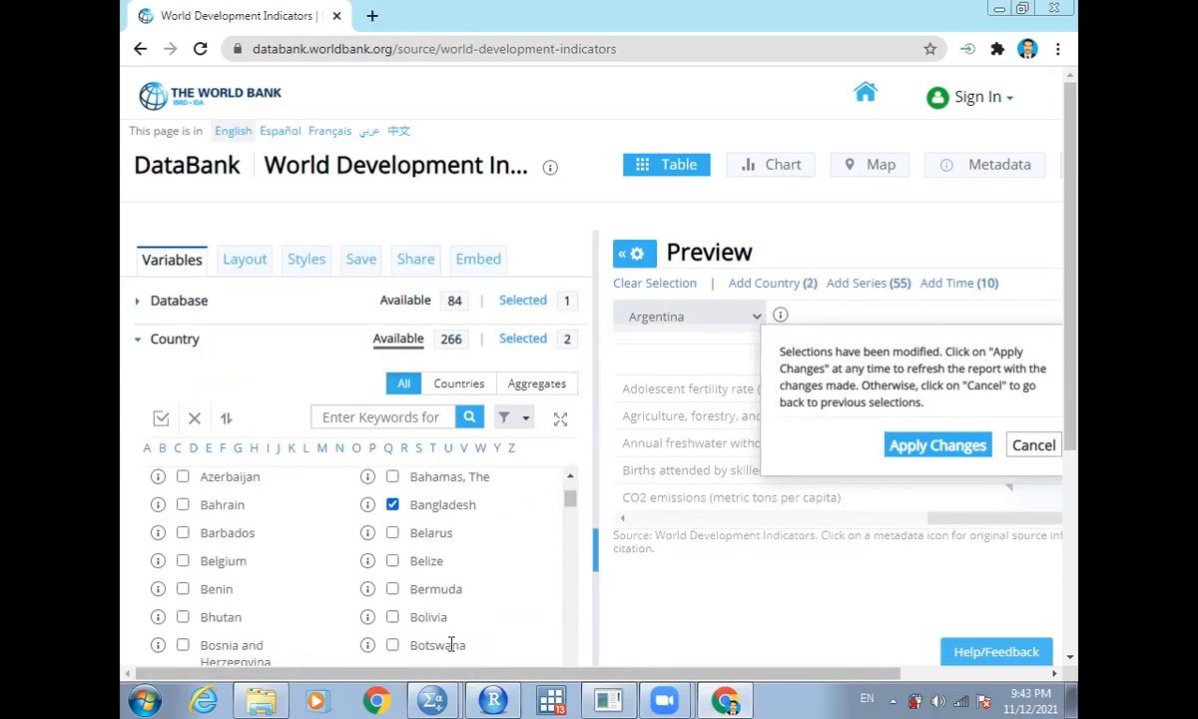
scroll(565, 664, down, 1)
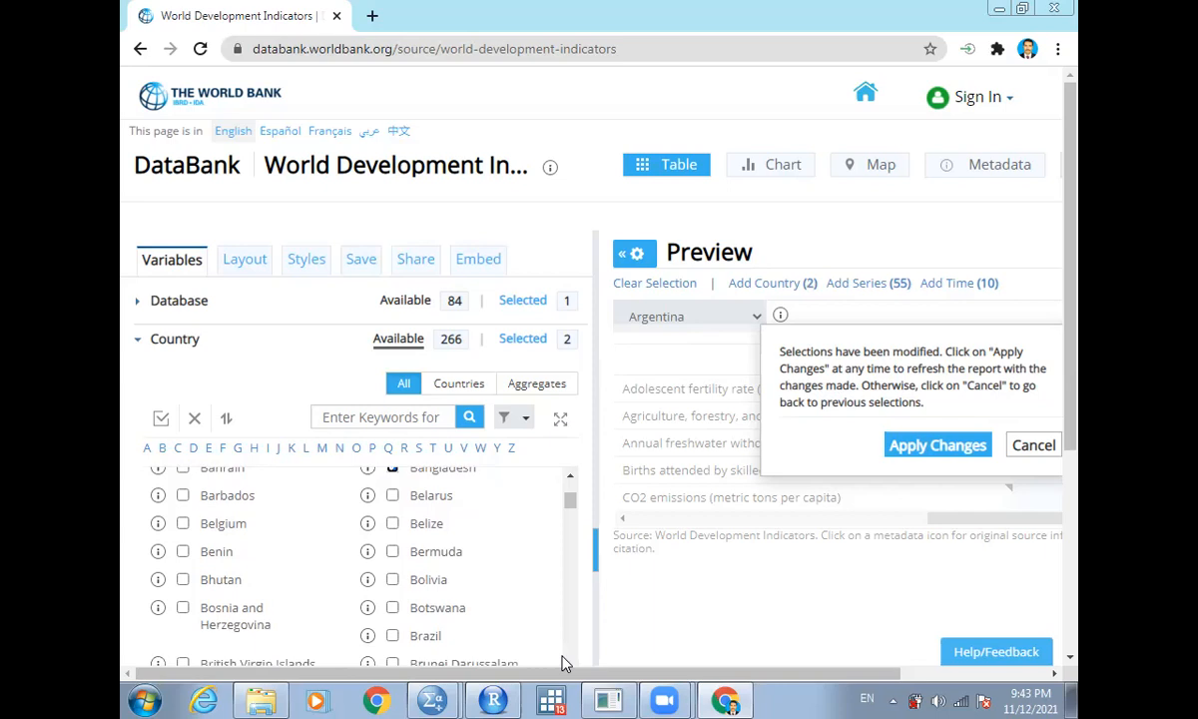
scroll(562, 659, down, 1)
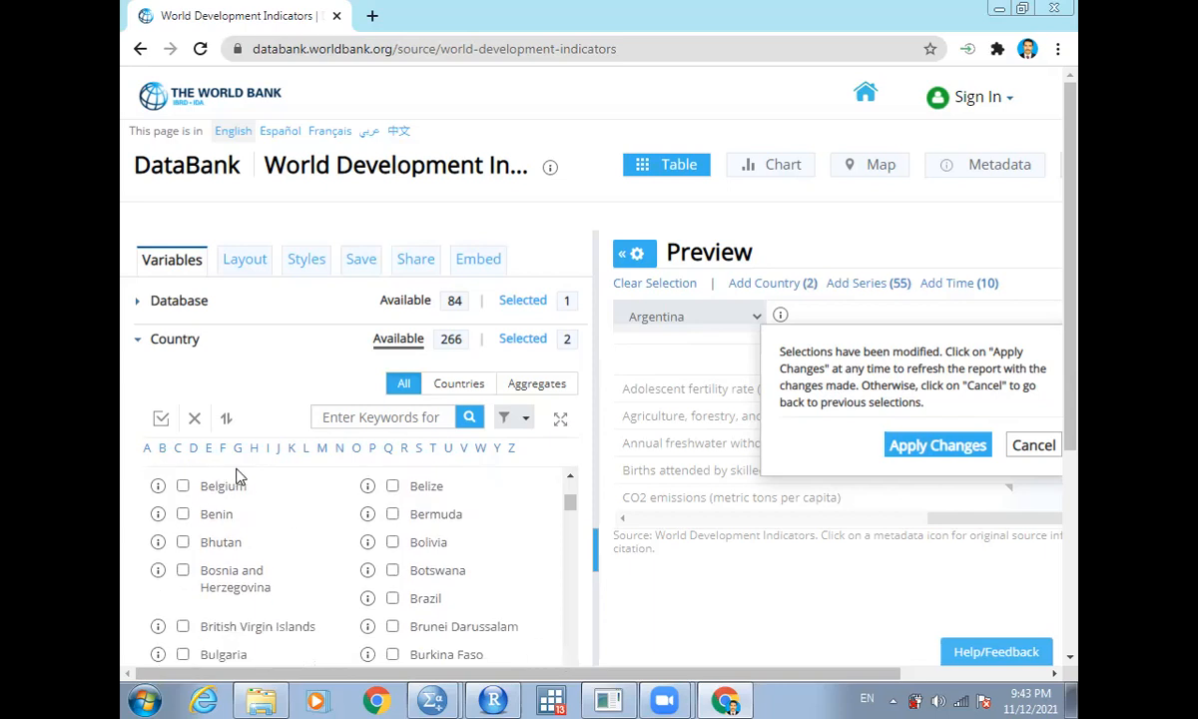
click(182, 541)
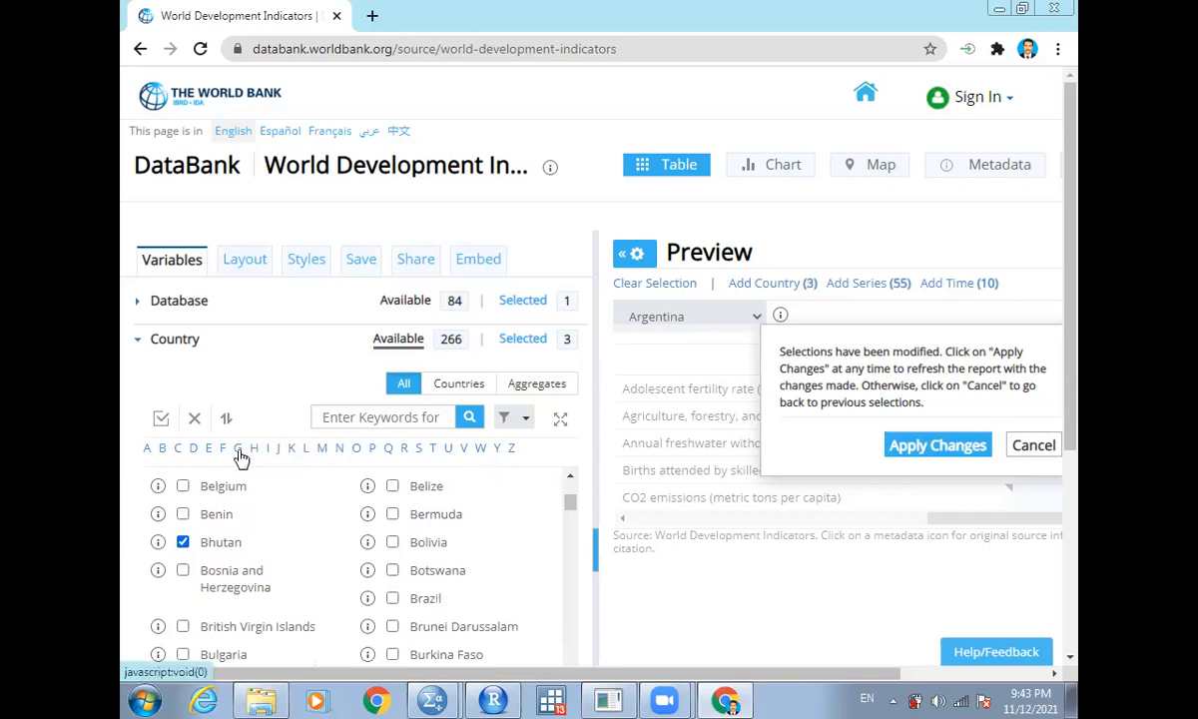
- Tick Pakistan, Maldives and Nepal in the country list
click(372, 449)
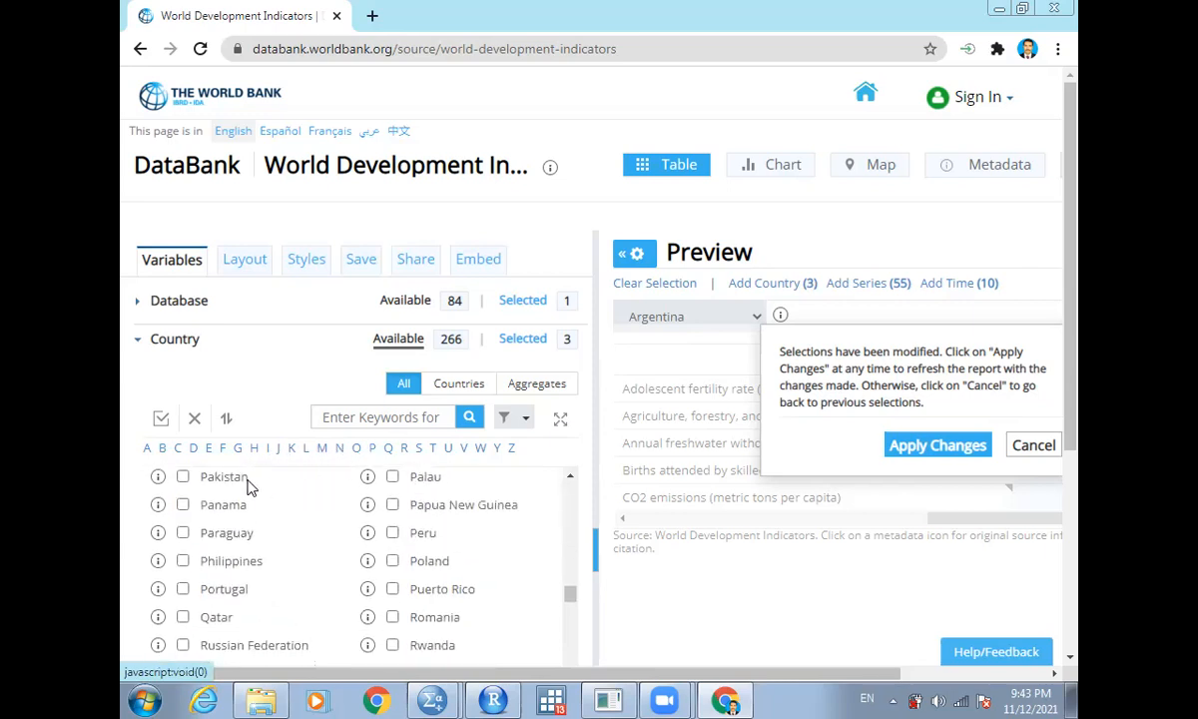
click(182, 476)
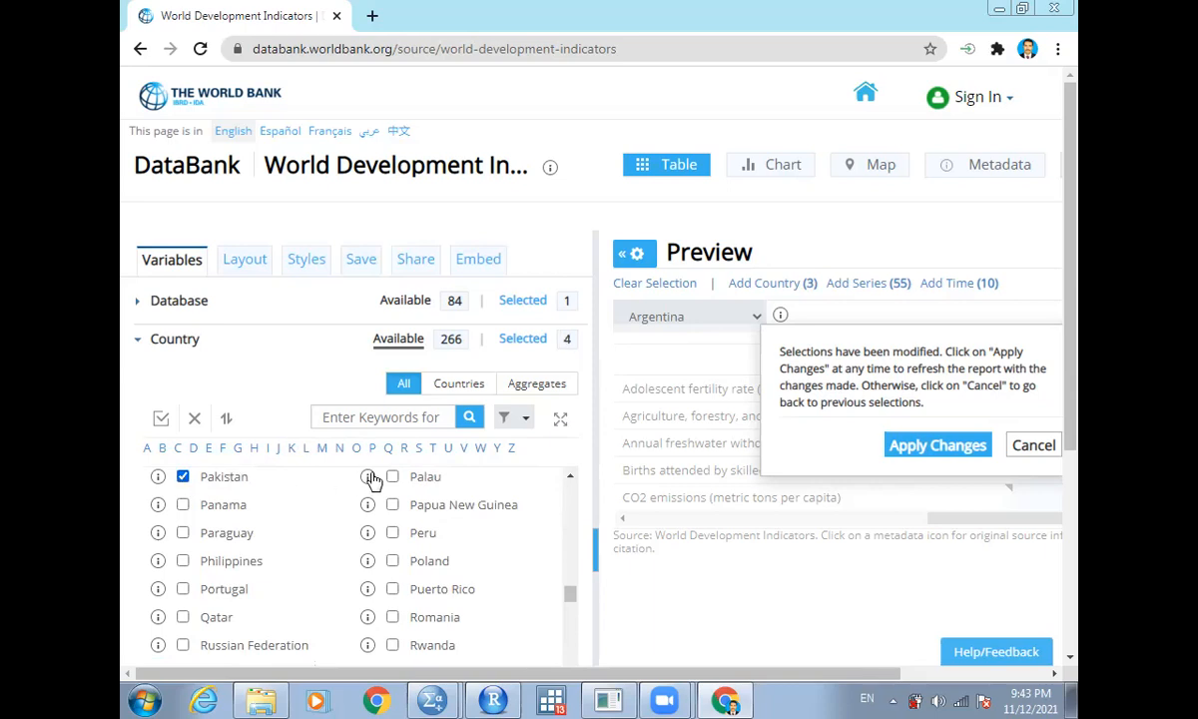
click(322, 448)
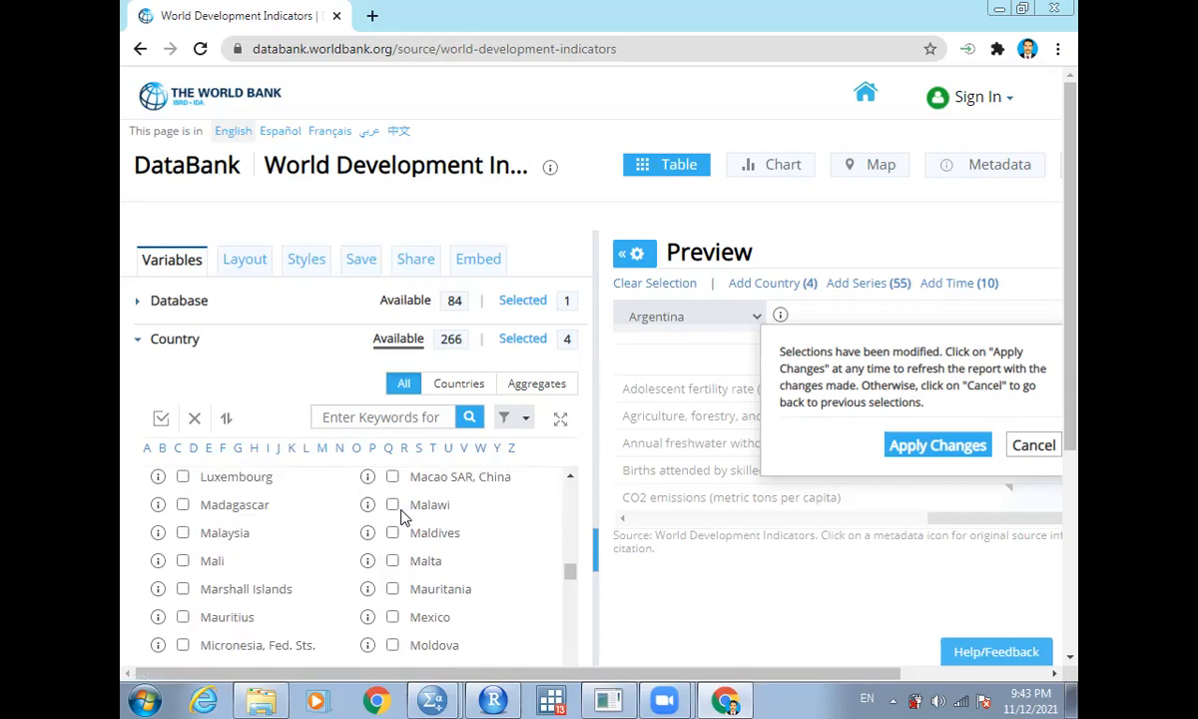
click(392, 532)
scroll(372, 603, down, 3)
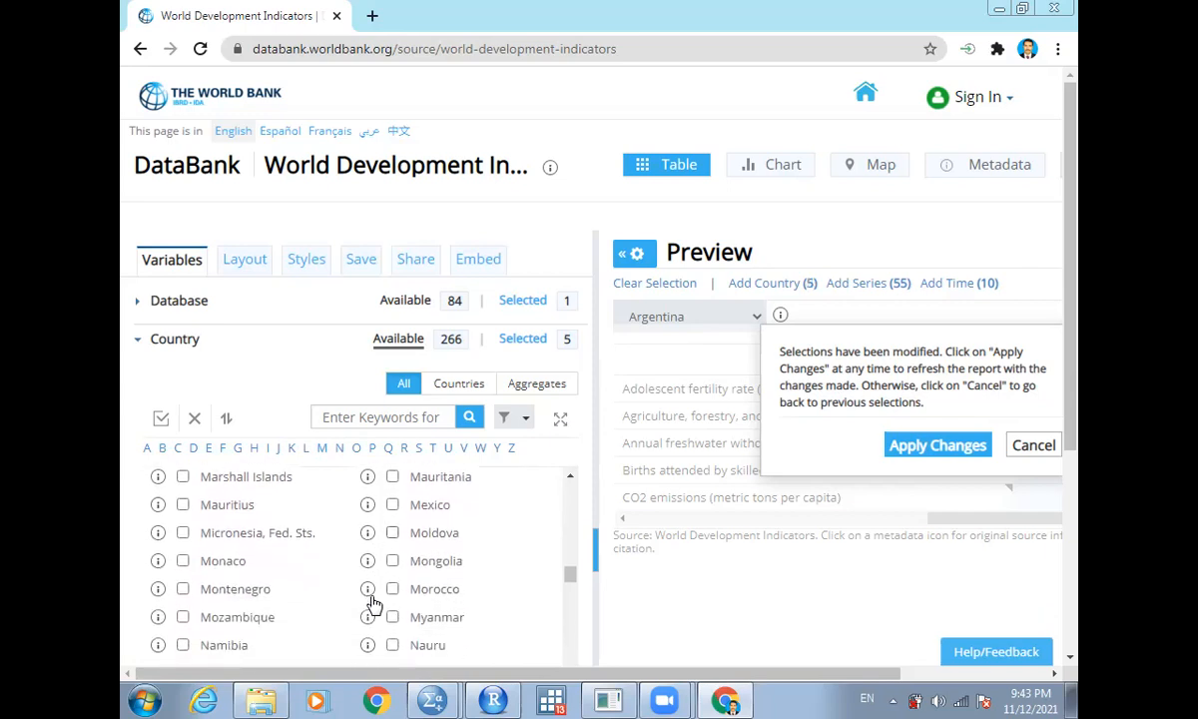
scroll(372, 603, down, 2)
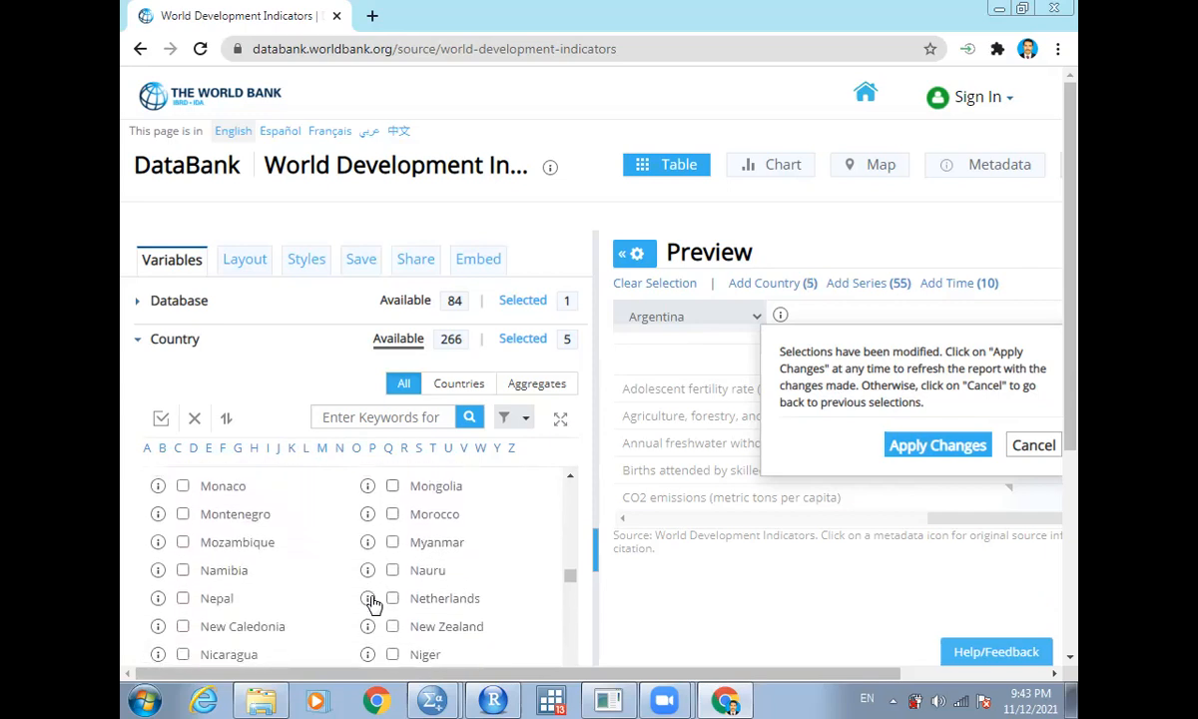
click(182, 598)
- Tick Sri Lanka, then clear all country selections
click(424, 451)
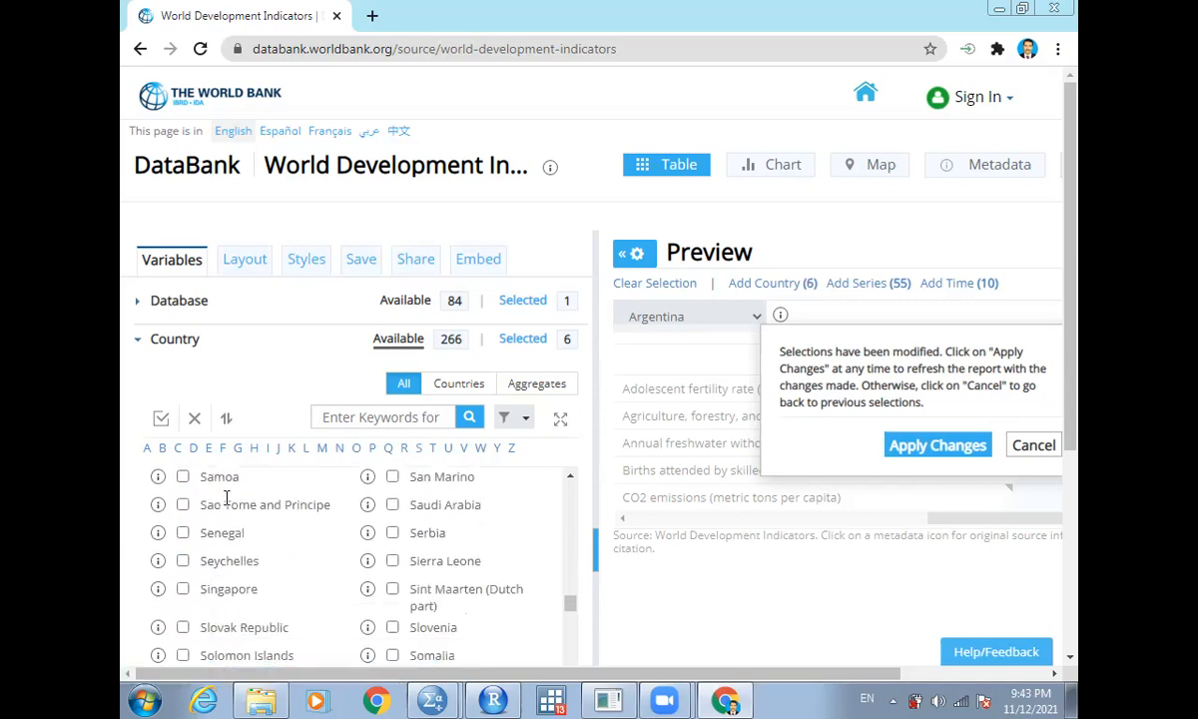
scroll(239, 512, down, 1)
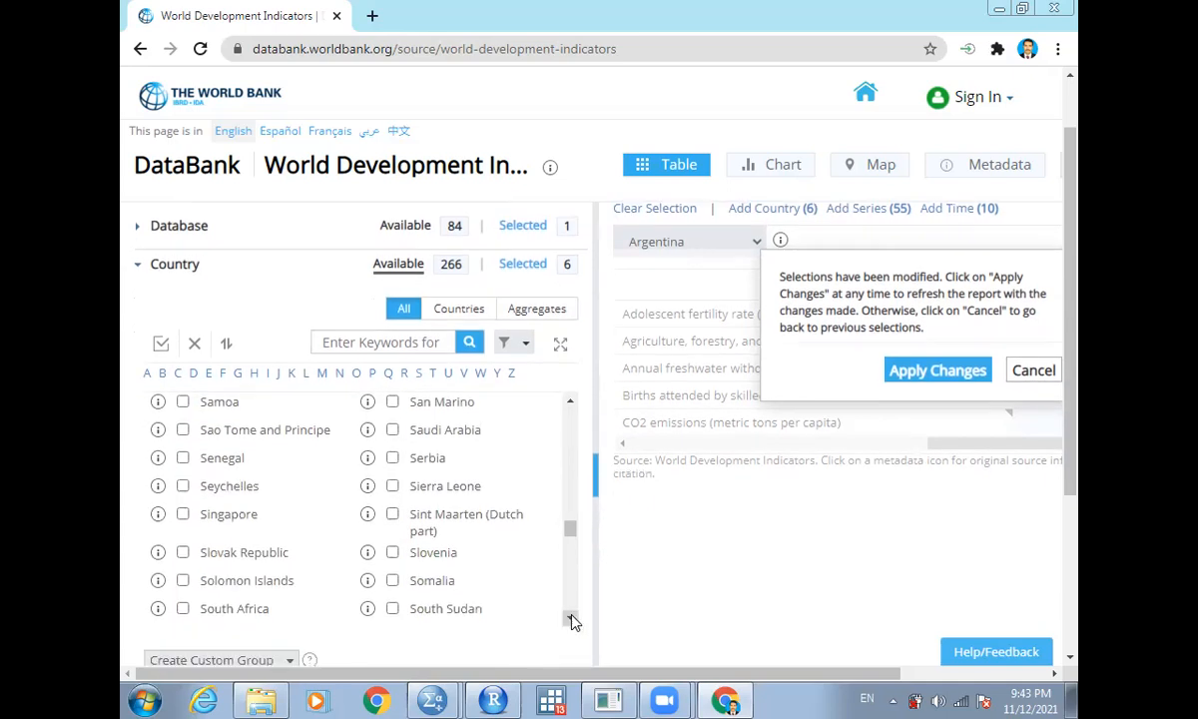
click(570, 618)
click(570, 618)
click(570, 617)
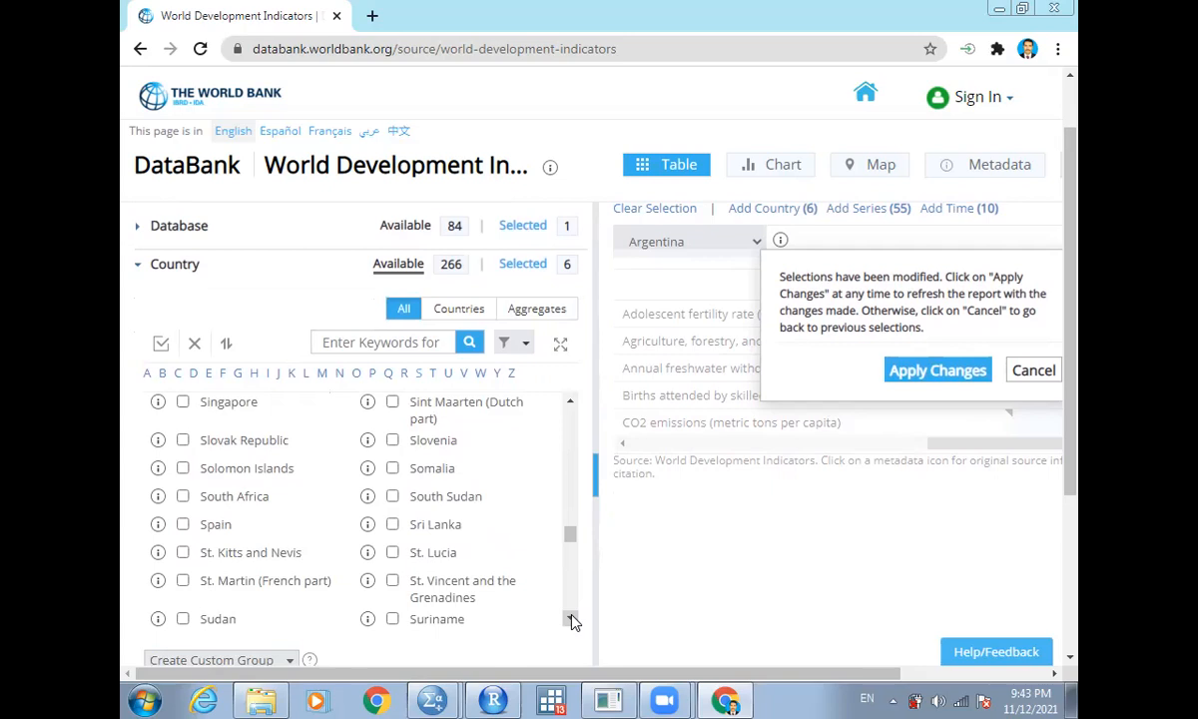
click(570, 618)
click(570, 618)
click(570, 618)
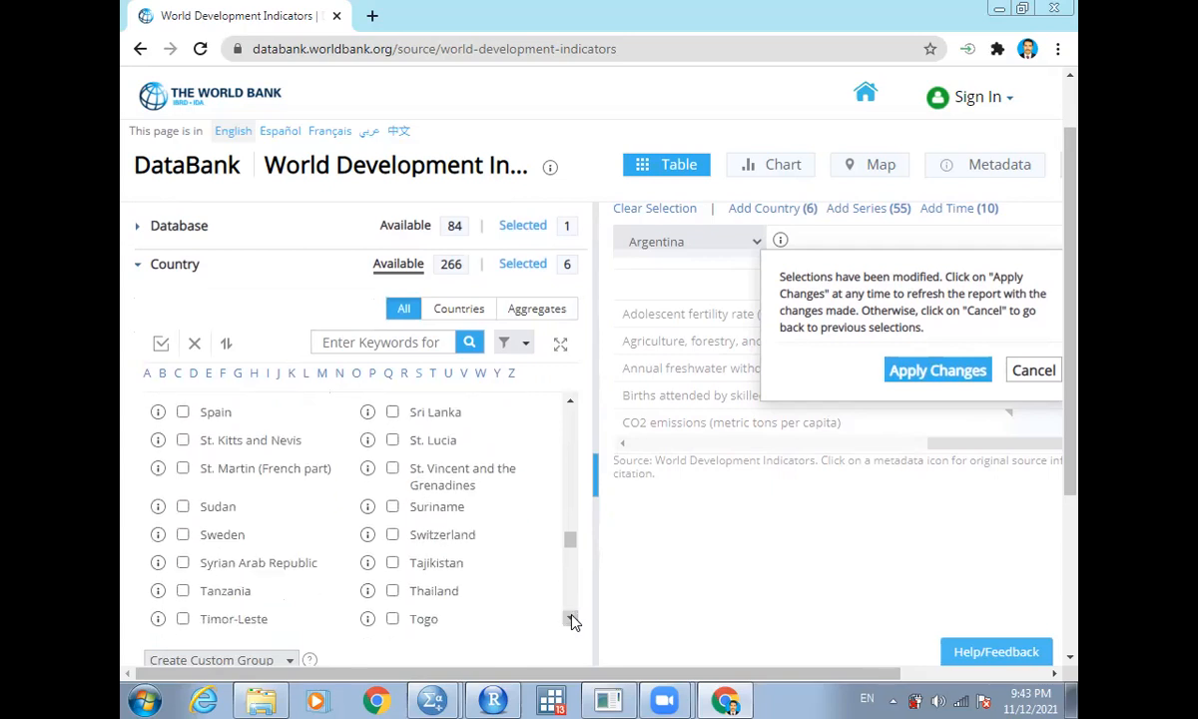
click(392, 413)
click(195, 345)
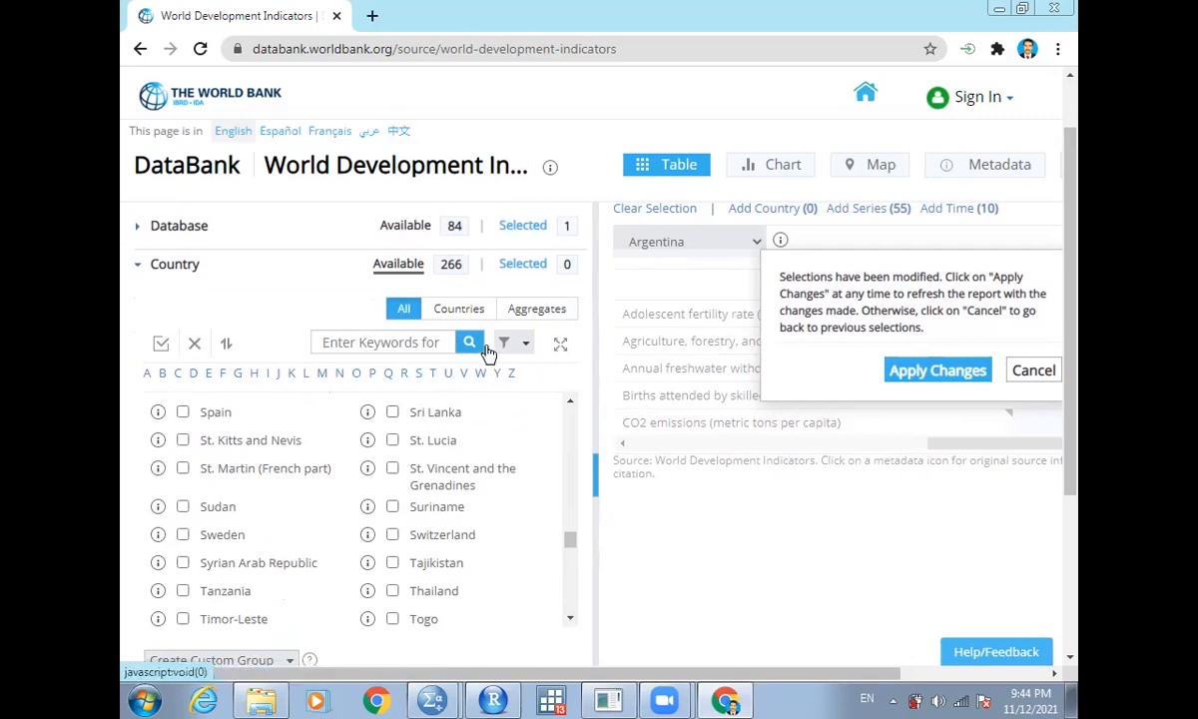
- Filter the countries by the South Asia region and select all listed countries
click(526, 345)
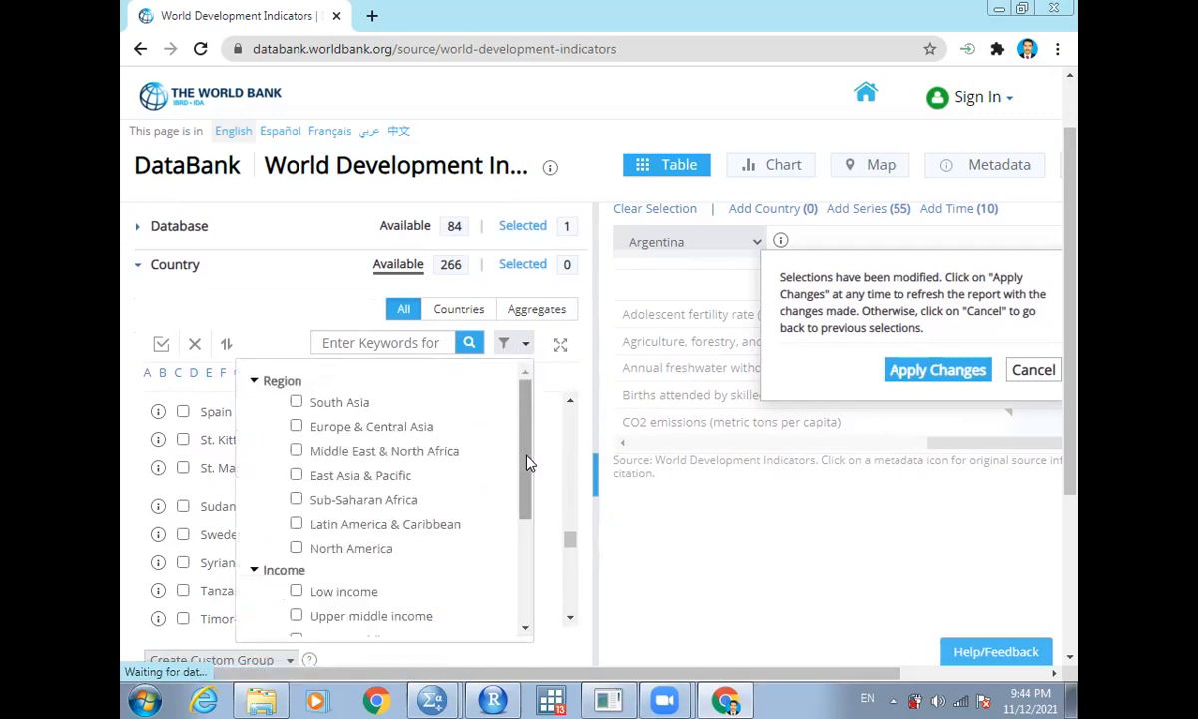
click(296, 403)
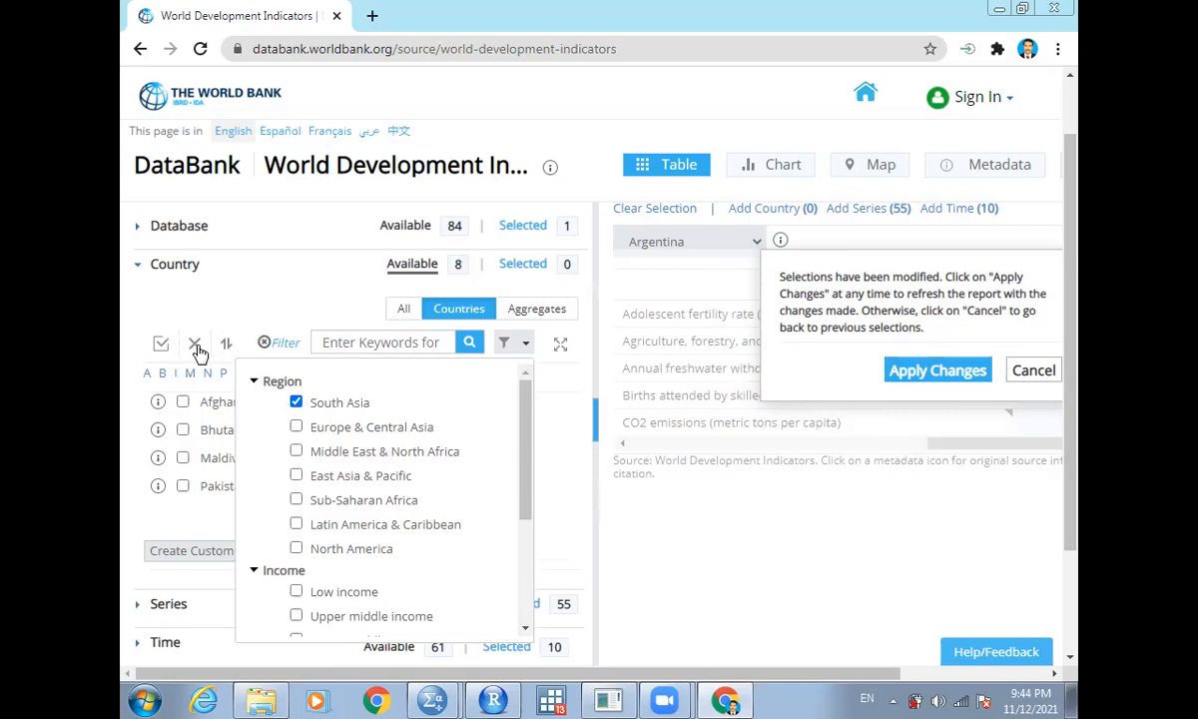
click(158, 343)
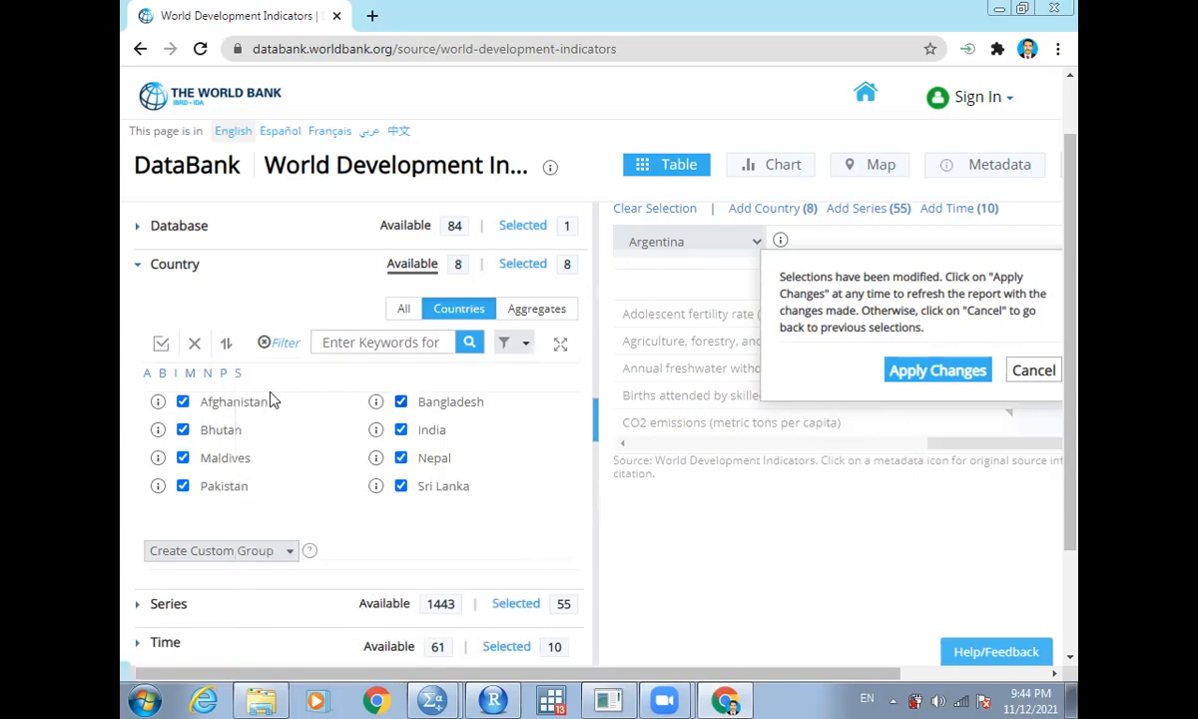
- Add Low income, Upper middle income and Lower middle income to the country filter
click(526, 344)
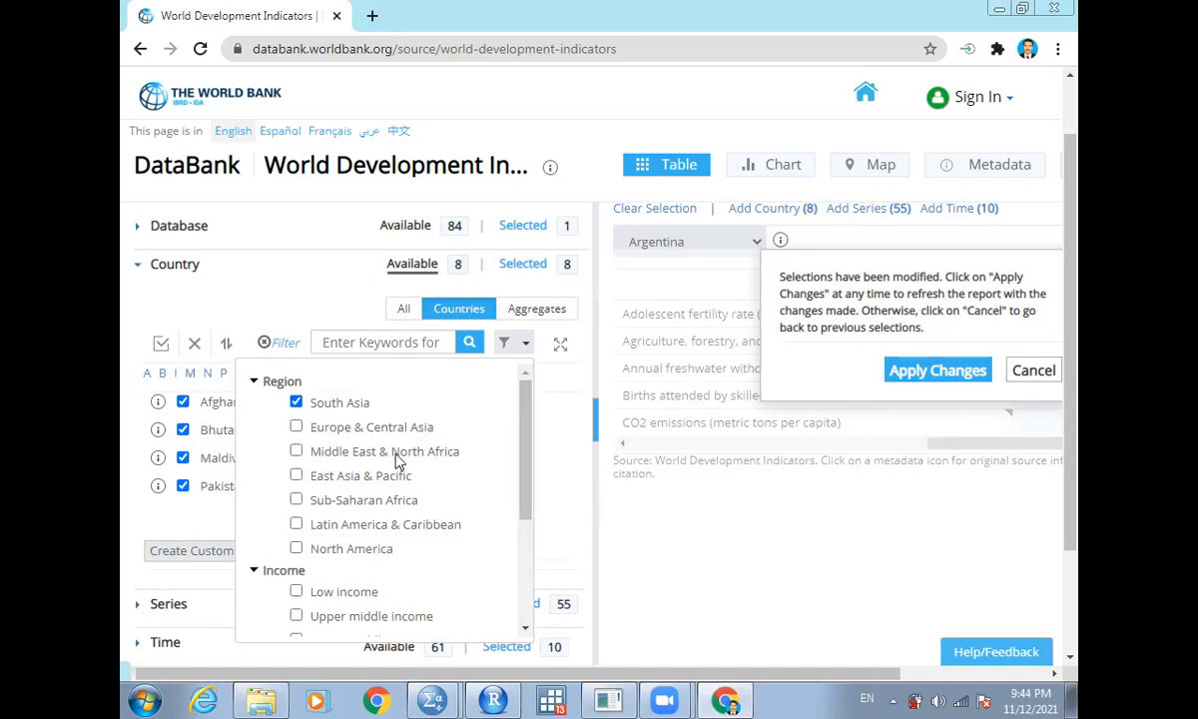
drag(522, 434, 529, 520)
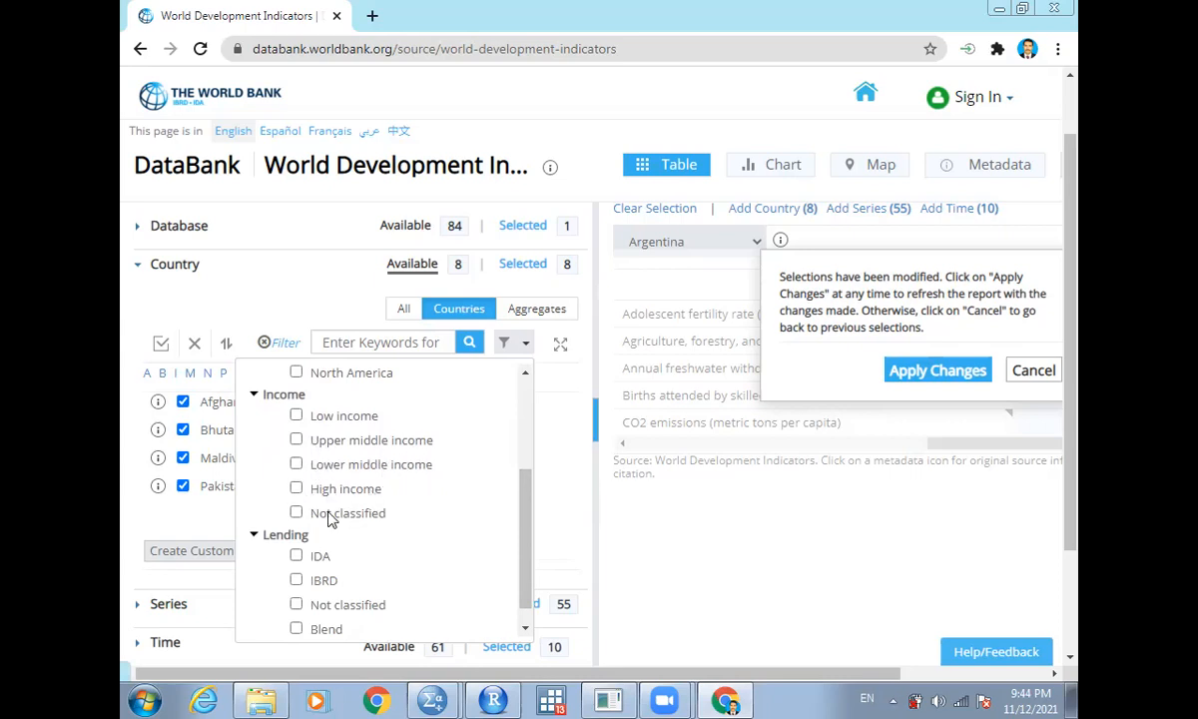
click(296, 416)
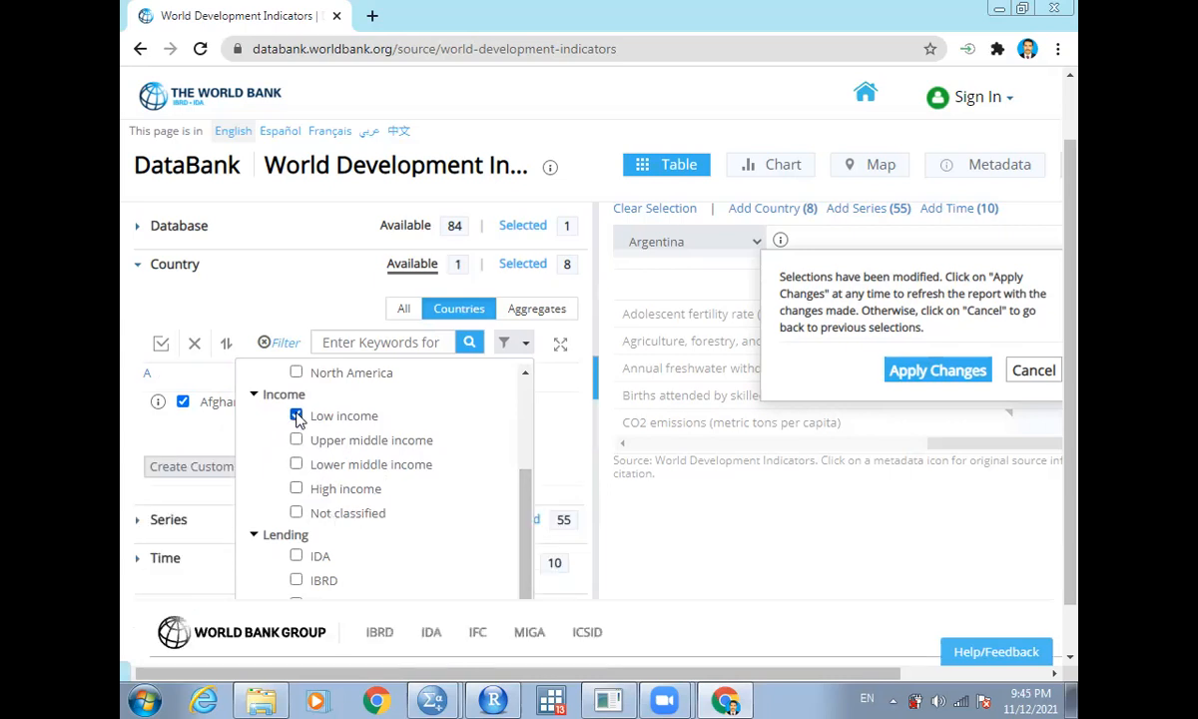
click(297, 440)
click(296, 465)
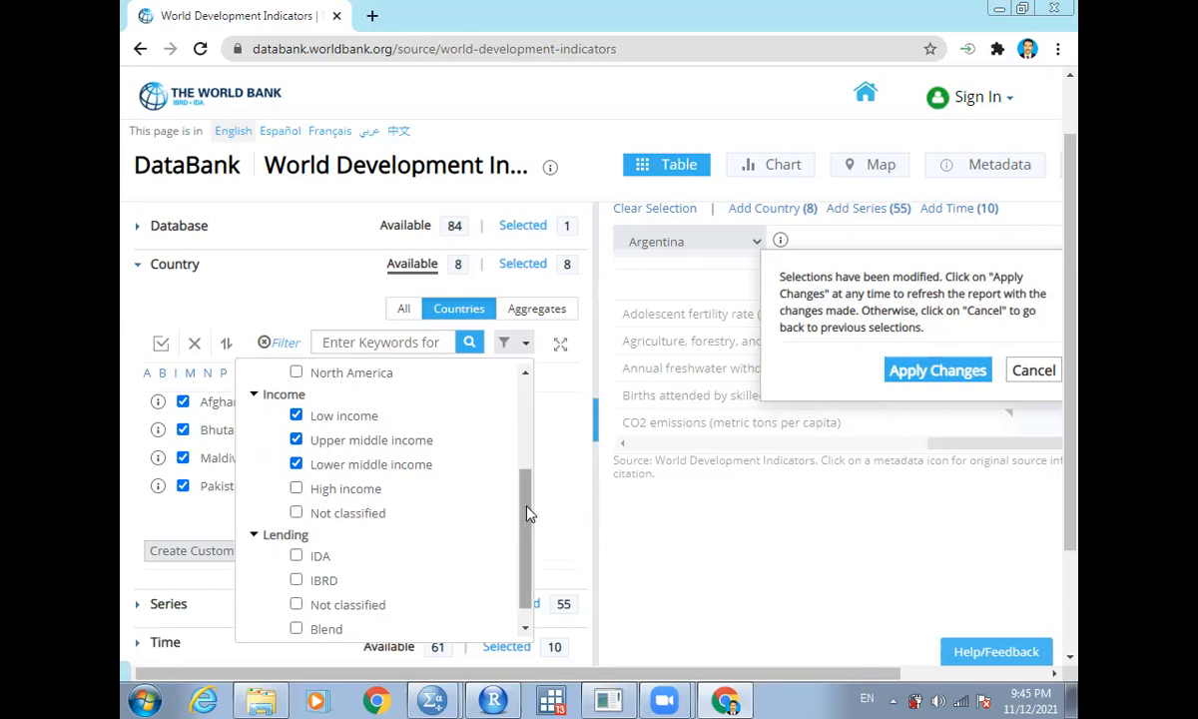
- Remove South Asia from the region filter and select all filtered countries
drag(527, 493, 515, 384)
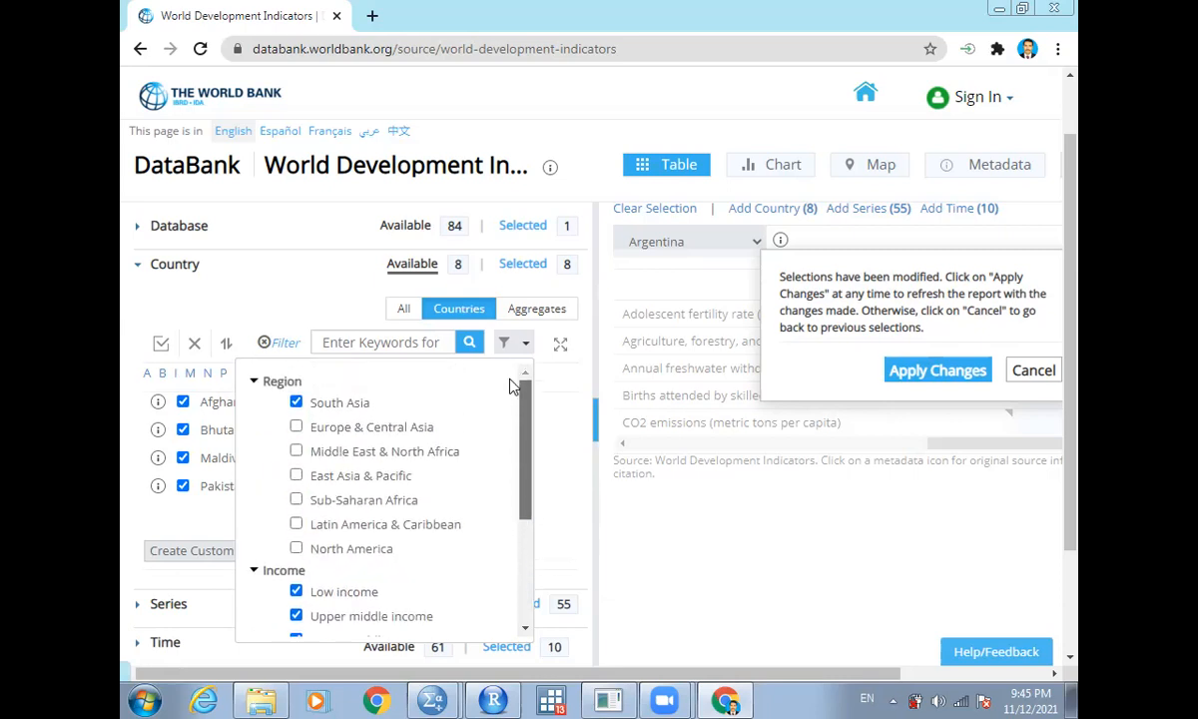
click(296, 404)
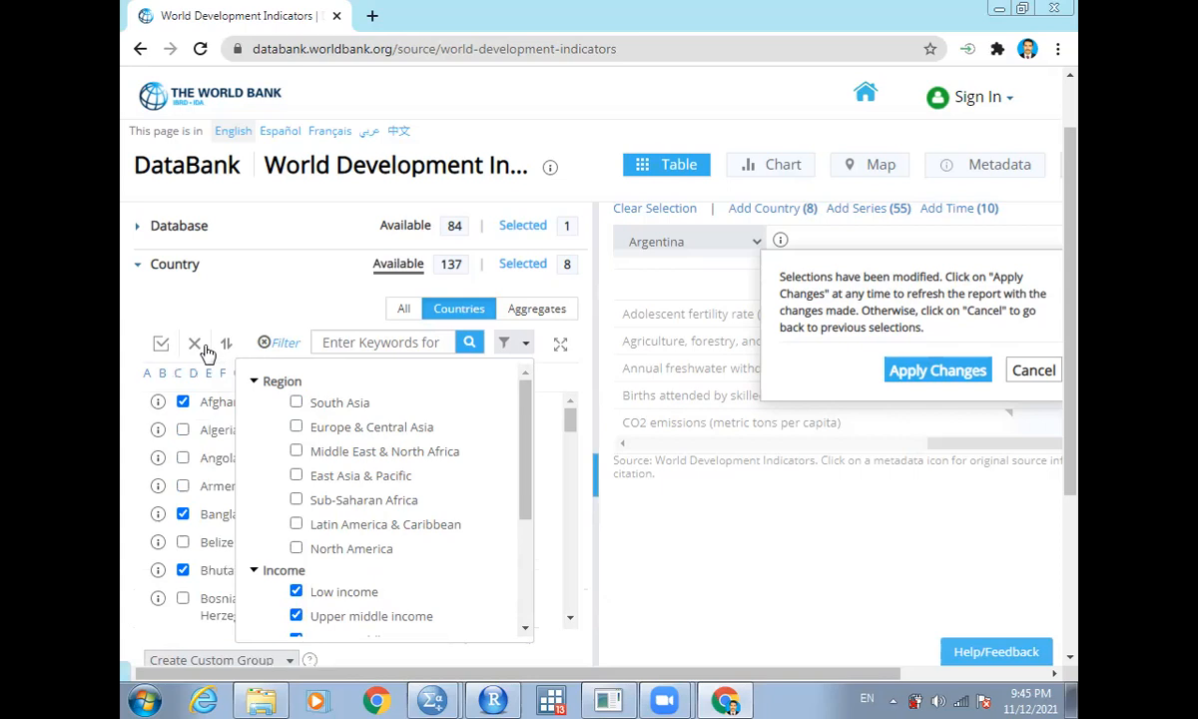
click(163, 344)
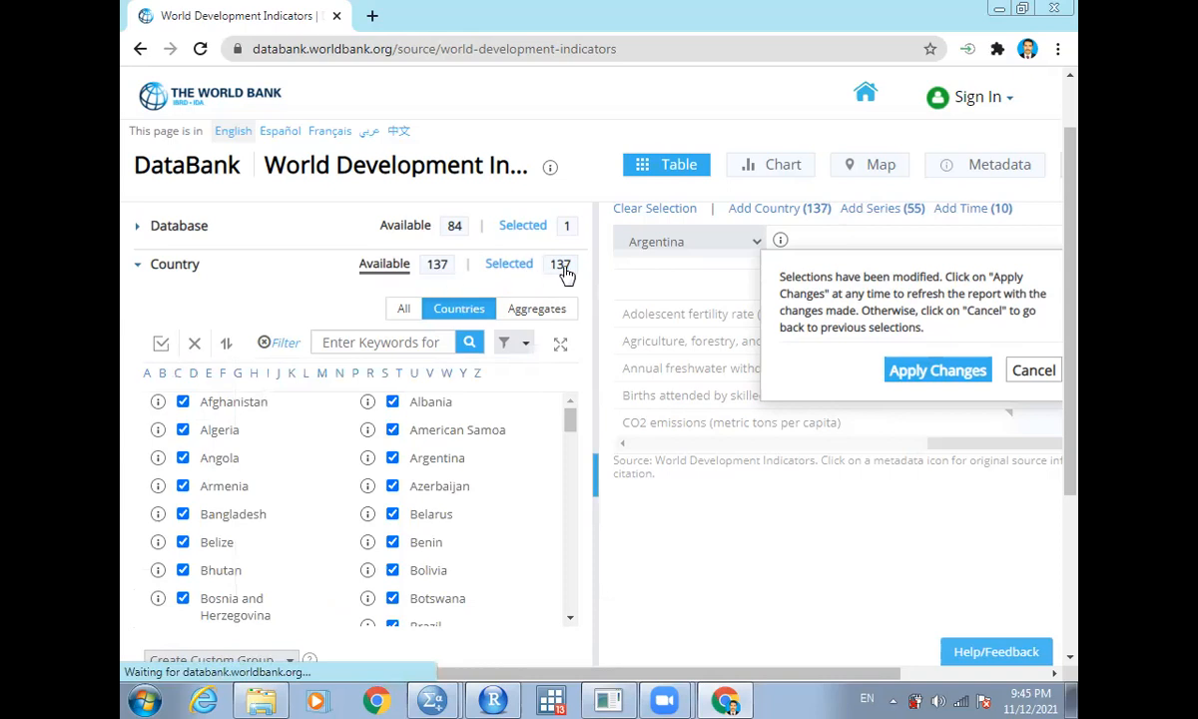
- Collapse the country list and open the series list
click(176, 265)
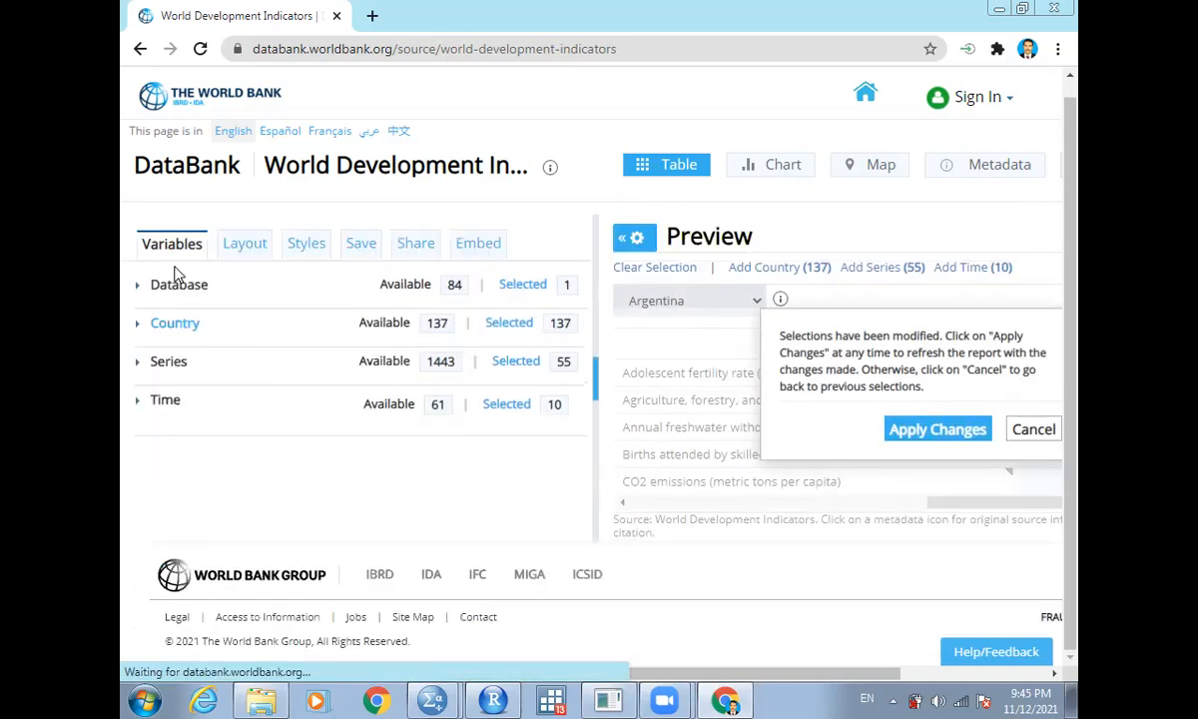
click(176, 369)
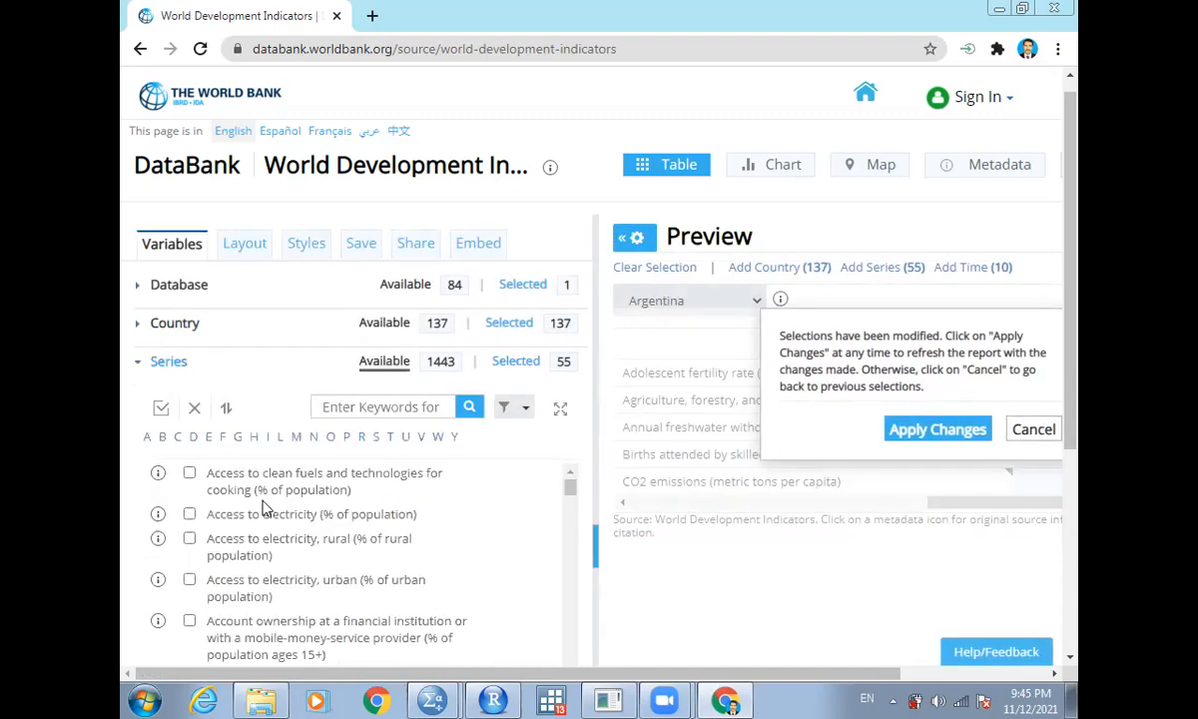
- Add Access to electricity (% of population) and swap several GDP series within the existing series selection
click(200, 516)
scroll(200, 519, down, 1)
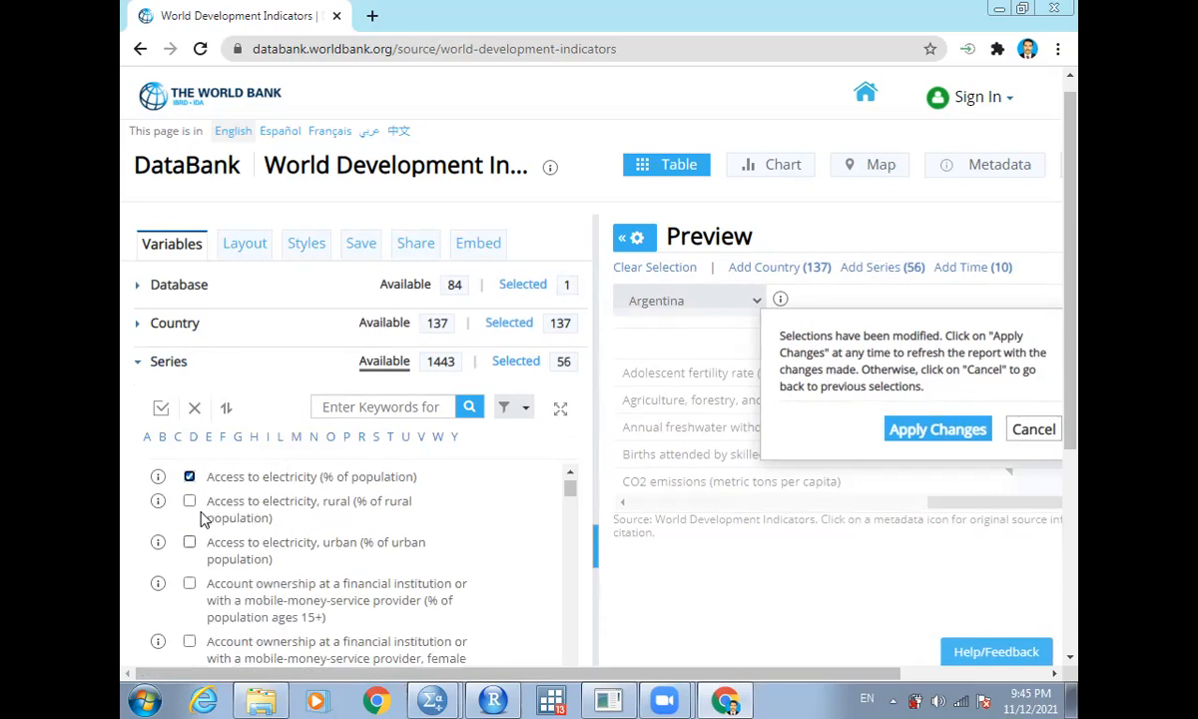
scroll(200, 519, down, 2)
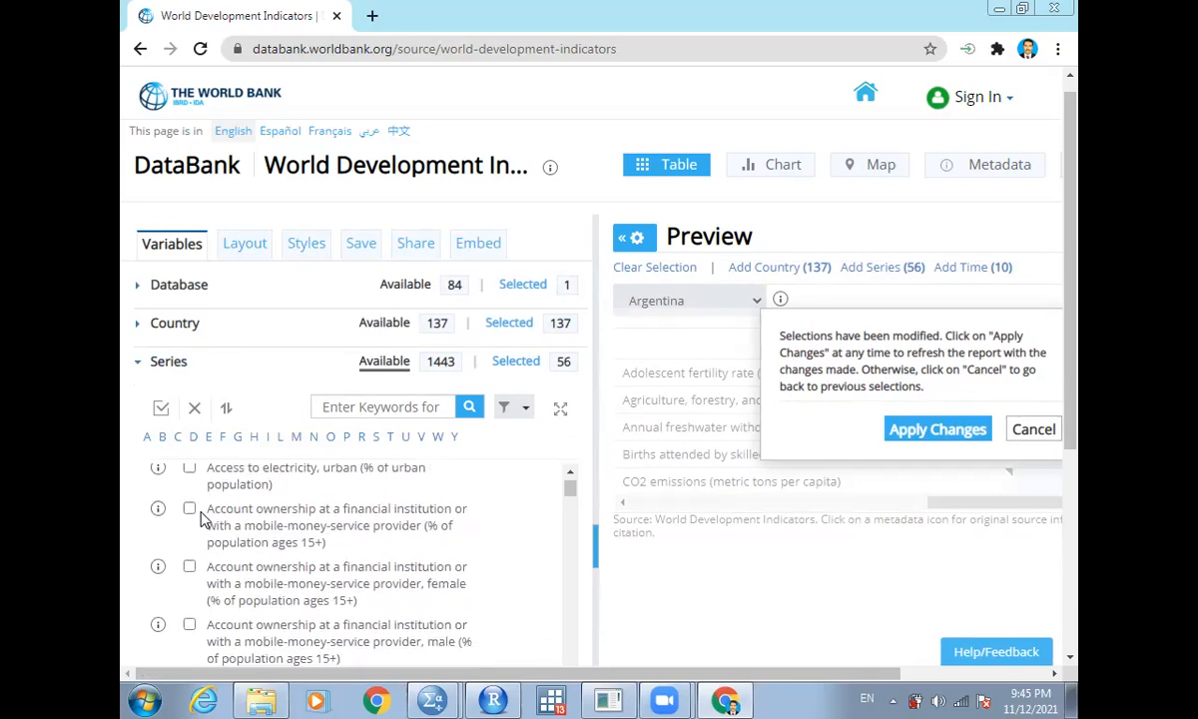
click(239, 439)
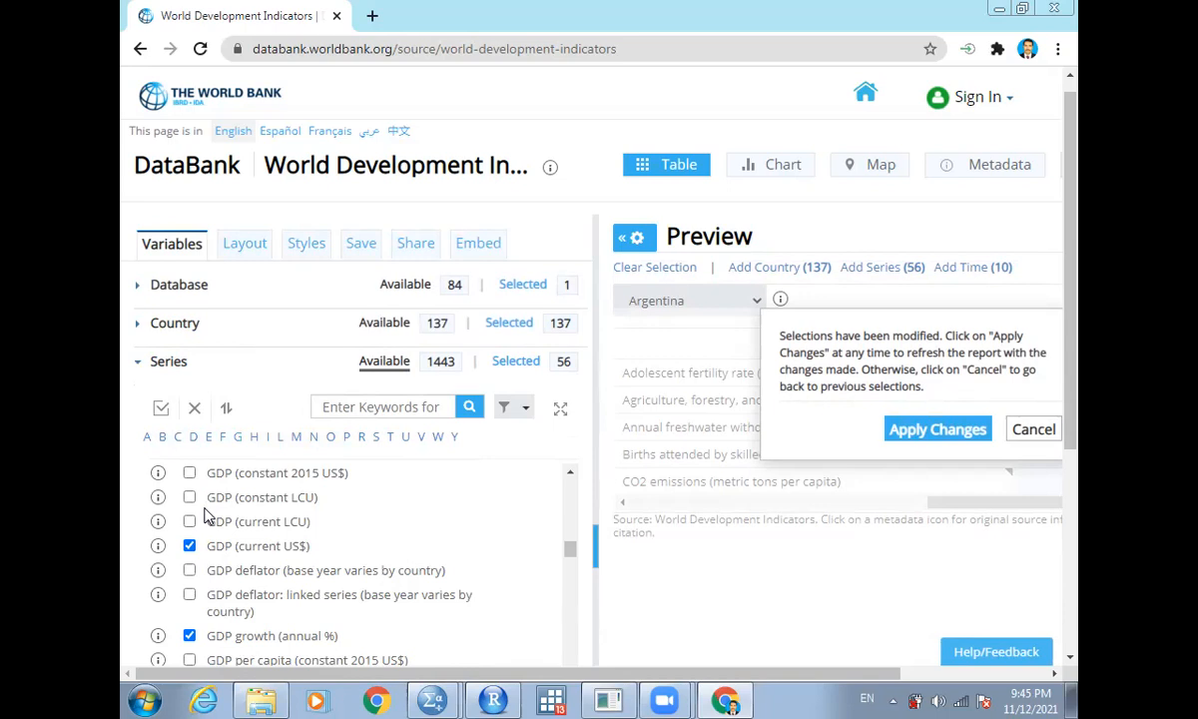
scroll(206, 514, down, 1)
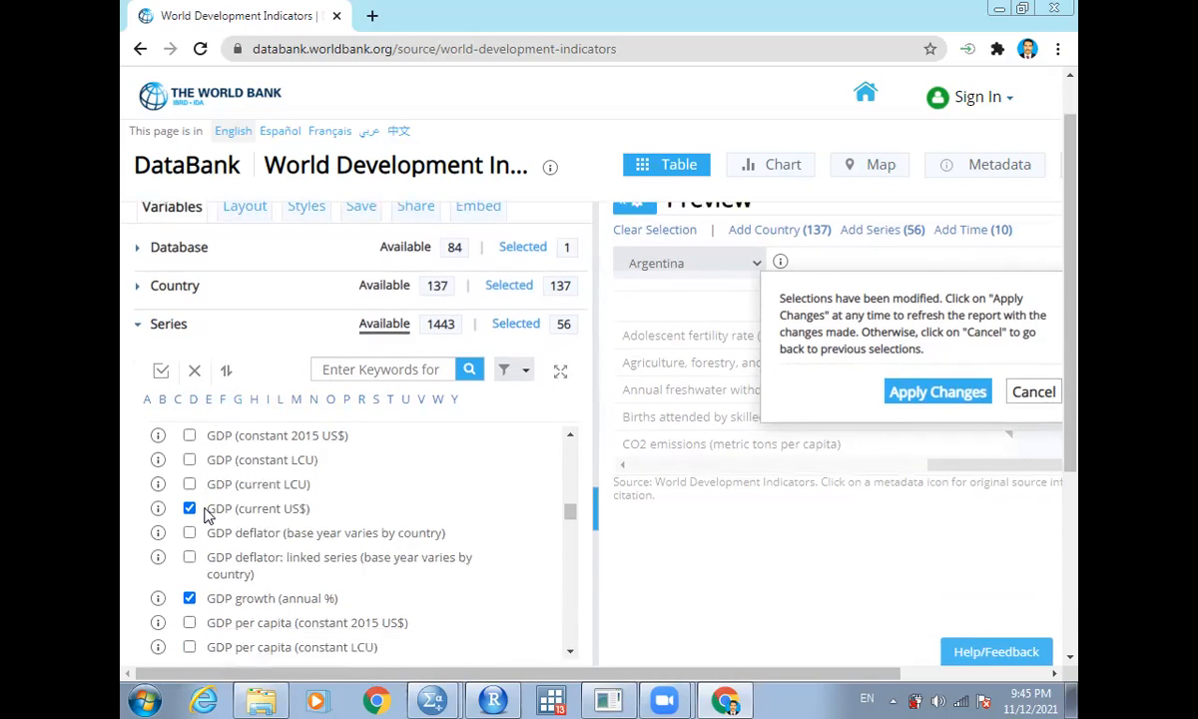
scroll(205, 514, down, 1)
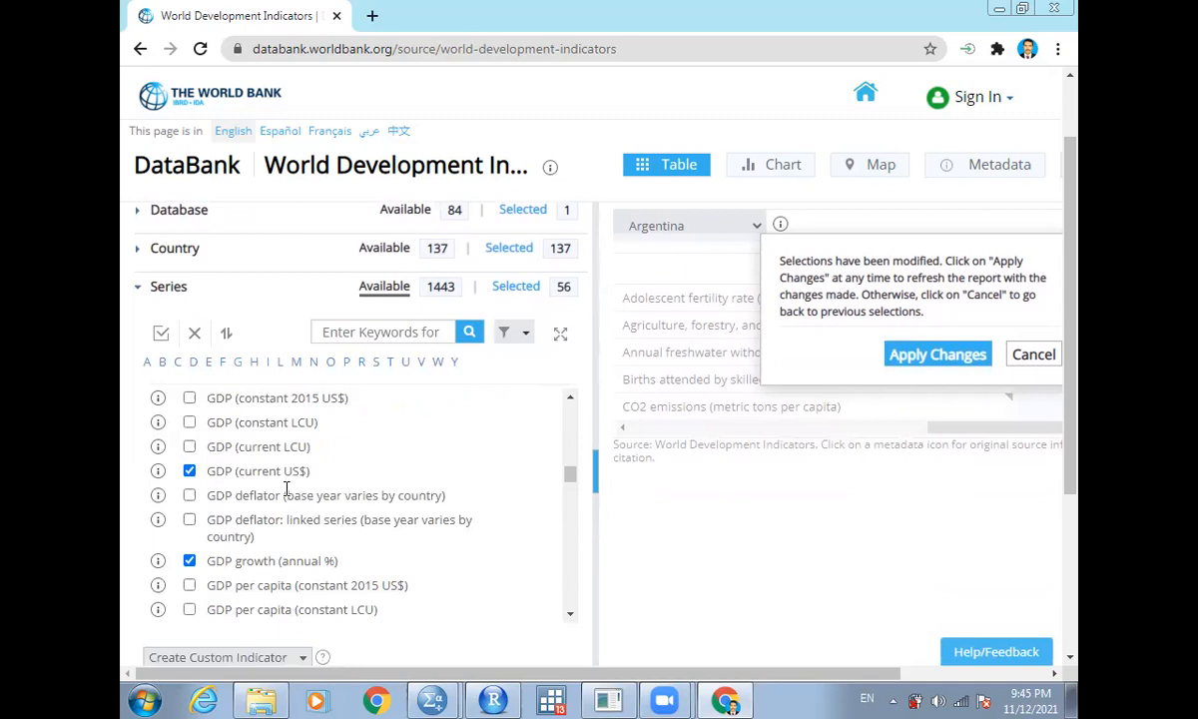
click(190, 471)
click(190, 399)
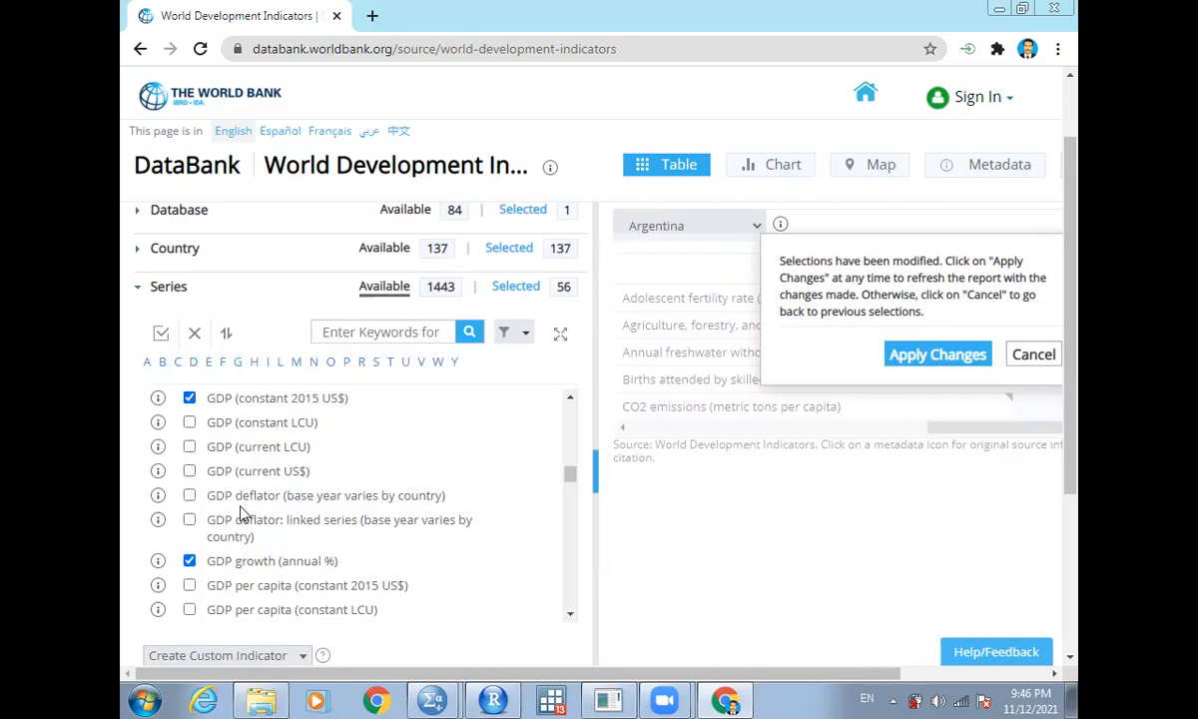
click(190, 561)
click(190, 610)
scroll(190, 613, down, 3)
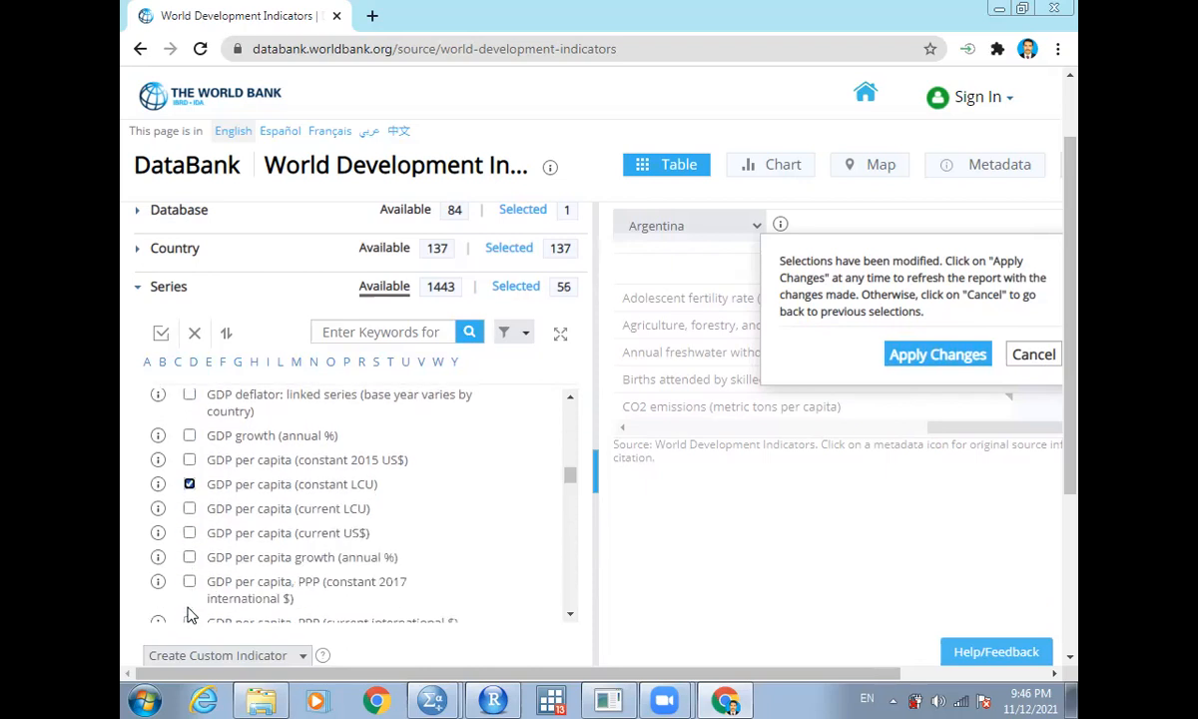
scroll(190, 614, down, 3)
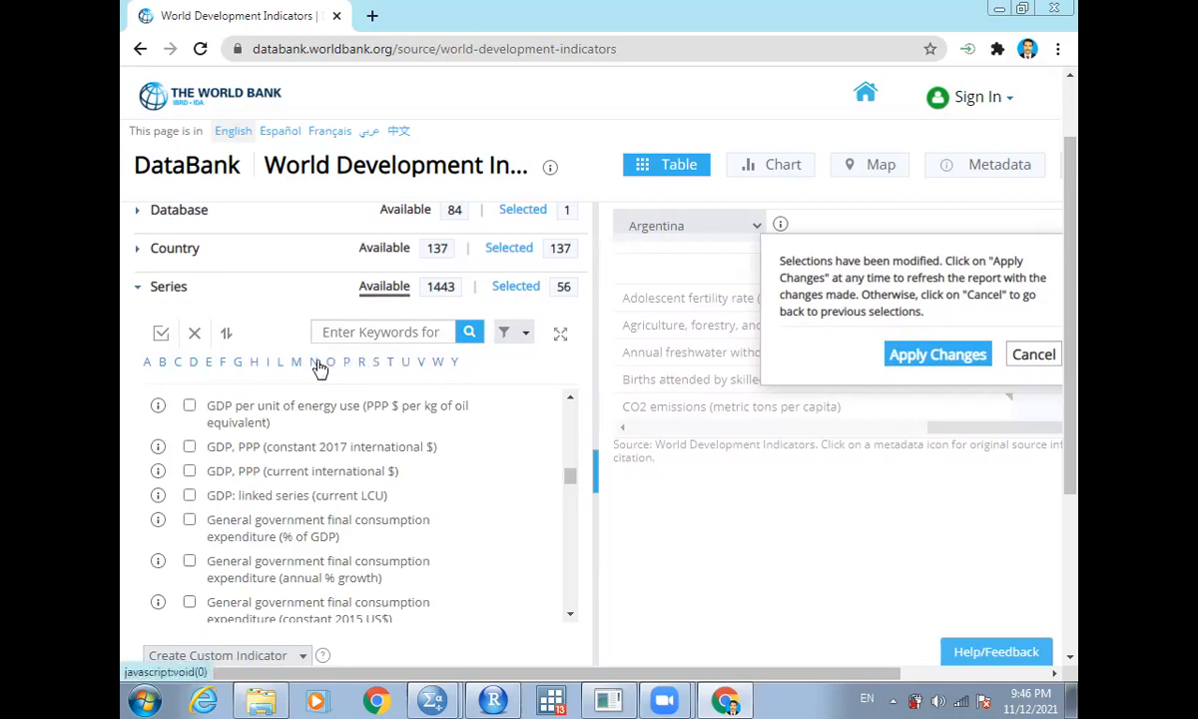
- Toggle ICT service exports (BoP, current US$) twice and untick Inflation, GDP deflator (annual %)
click(271, 361)
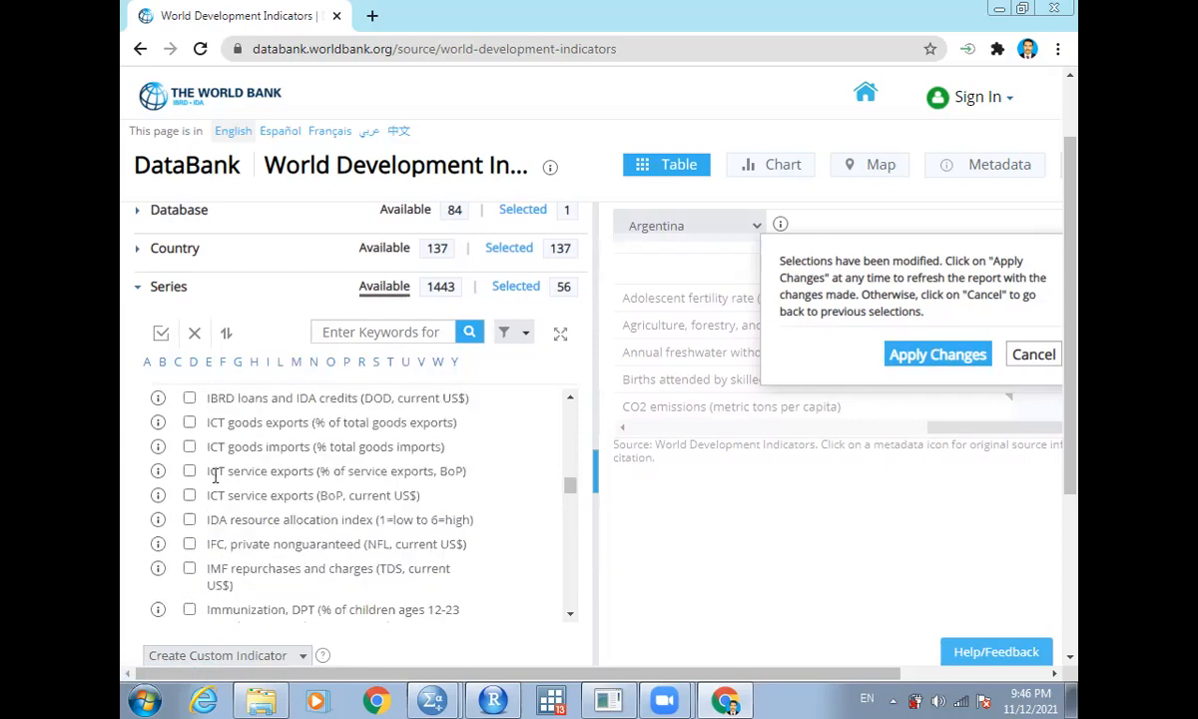
click(191, 497)
click(191, 496)
scroll(191, 499, down, 1)
scroll(192, 504, down, 8)
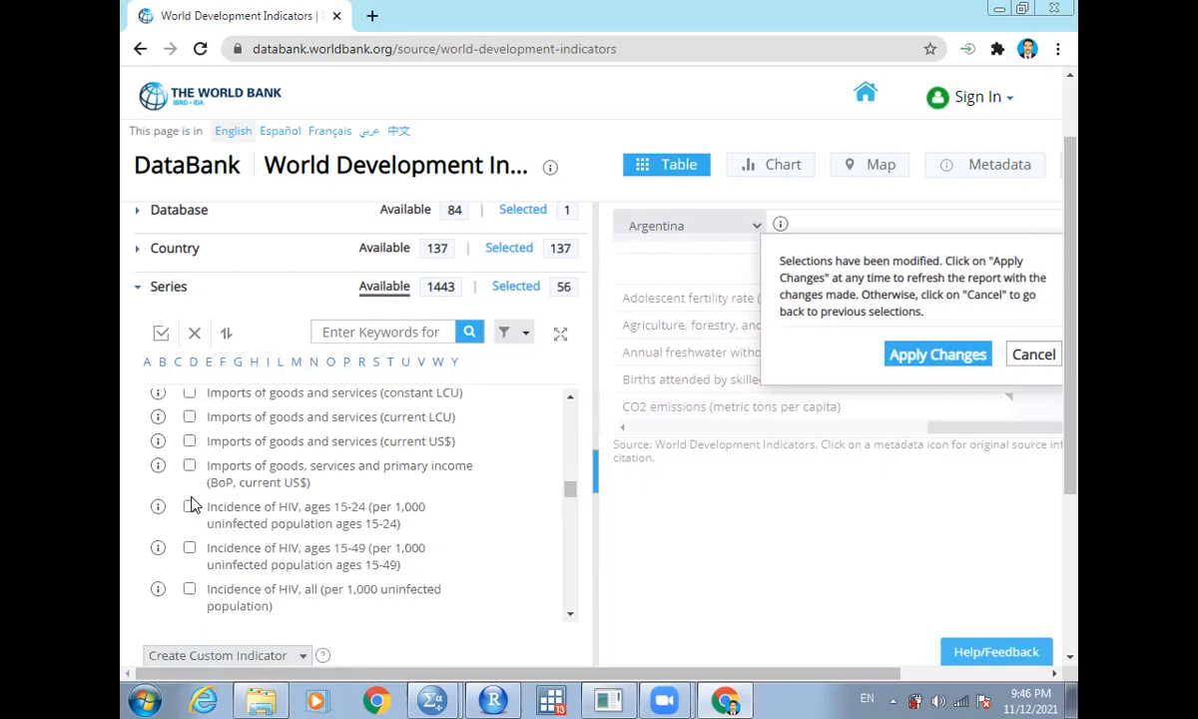
scroll(193, 504, down, 3)
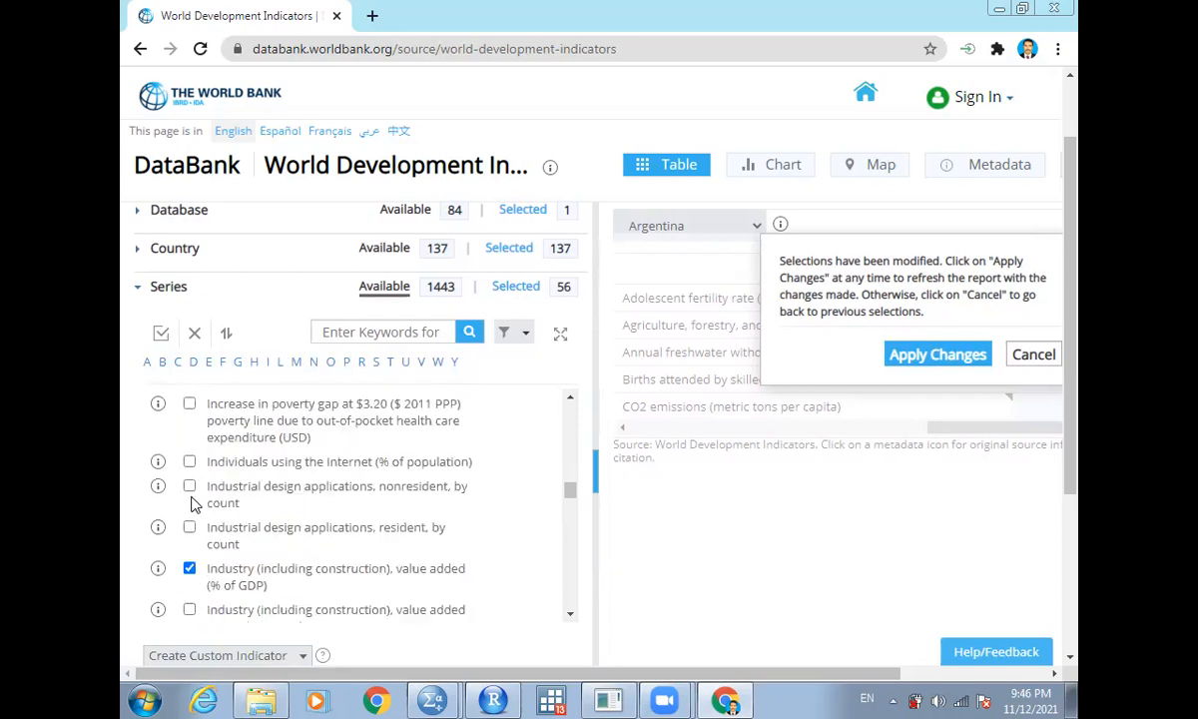
scroll(193, 505, down, 3)
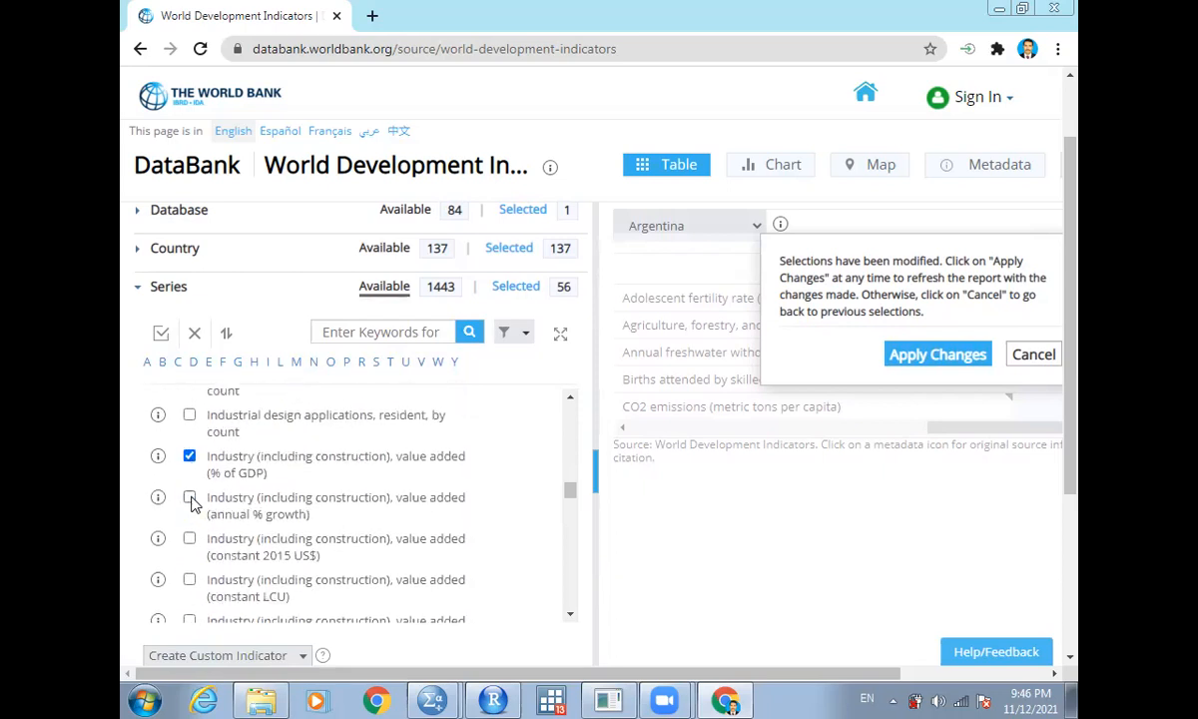
scroll(193, 504, down, 6)
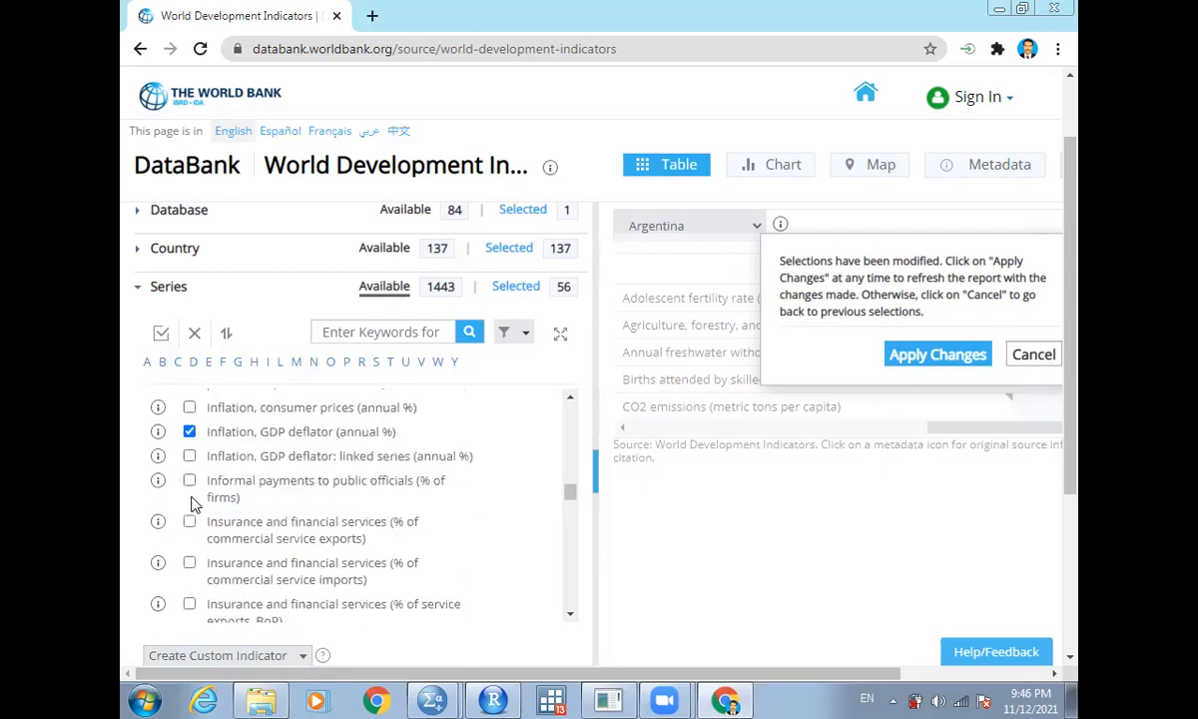
click(190, 431)
scroll(192, 434, down, 9)
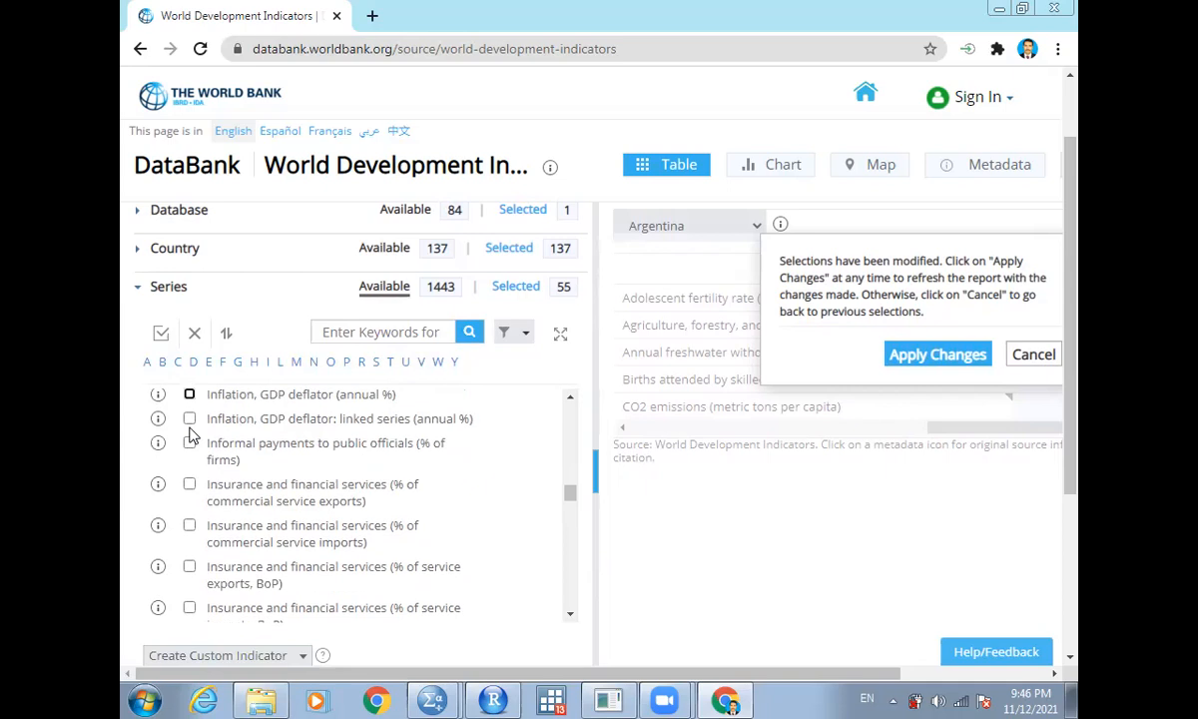
- Clear all selected series and select Access to electricity (% of population)
click(196, 335)
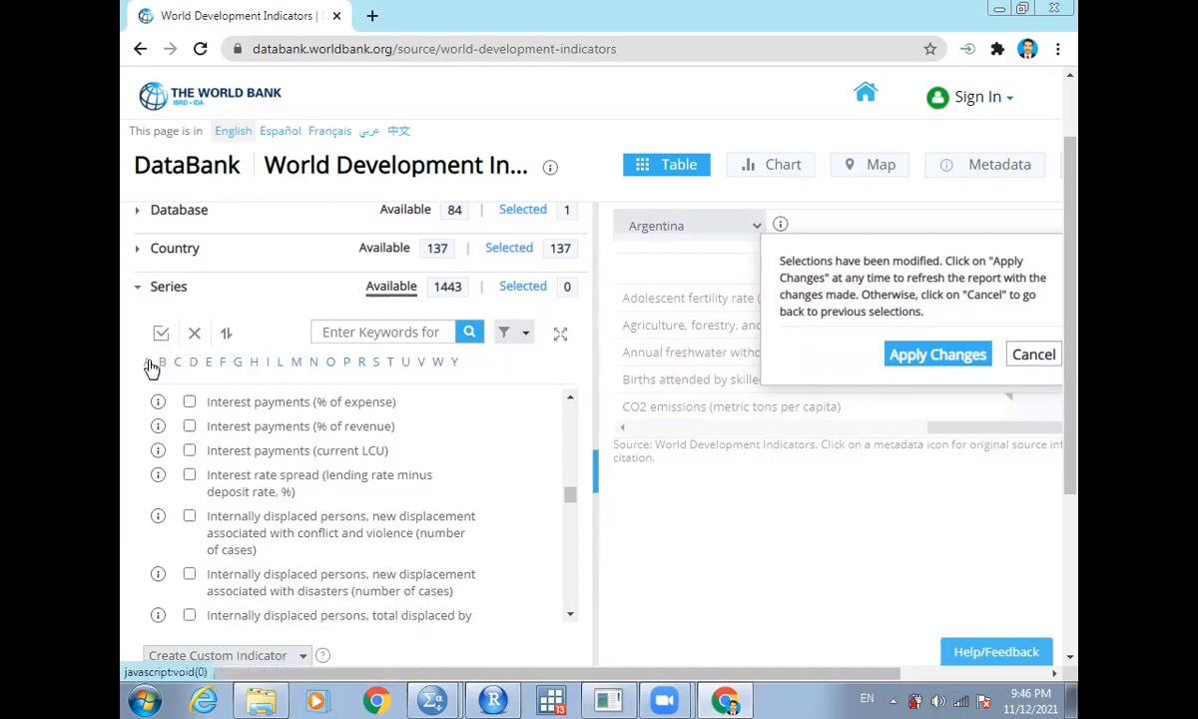
click(149, 363)
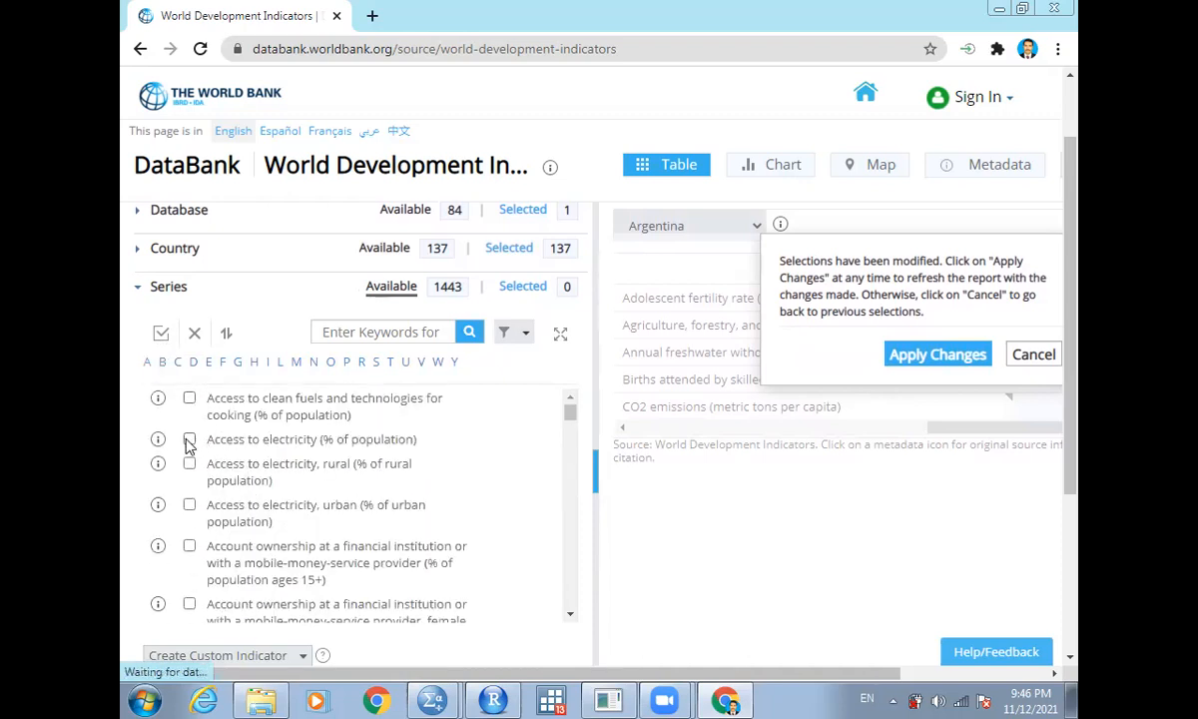
click(189, 440)
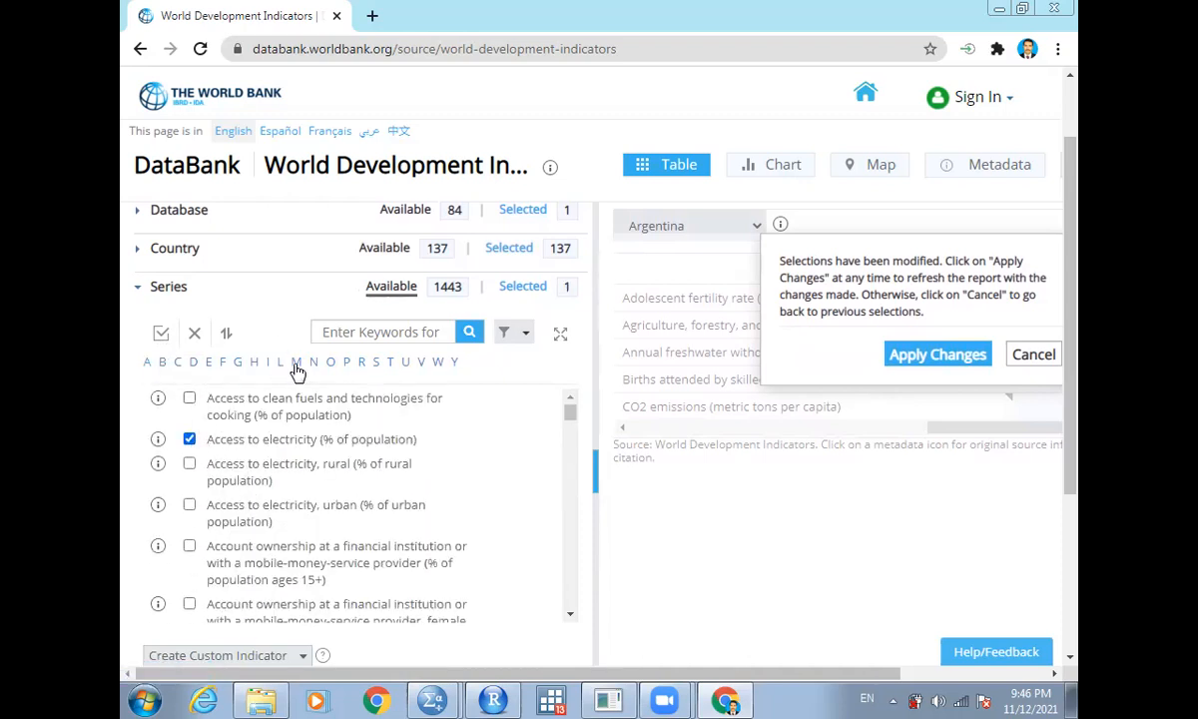
- Select the series GDP (constant 2015 US$) and GDP per capita (constant 2015 US$)
click(237, 361)
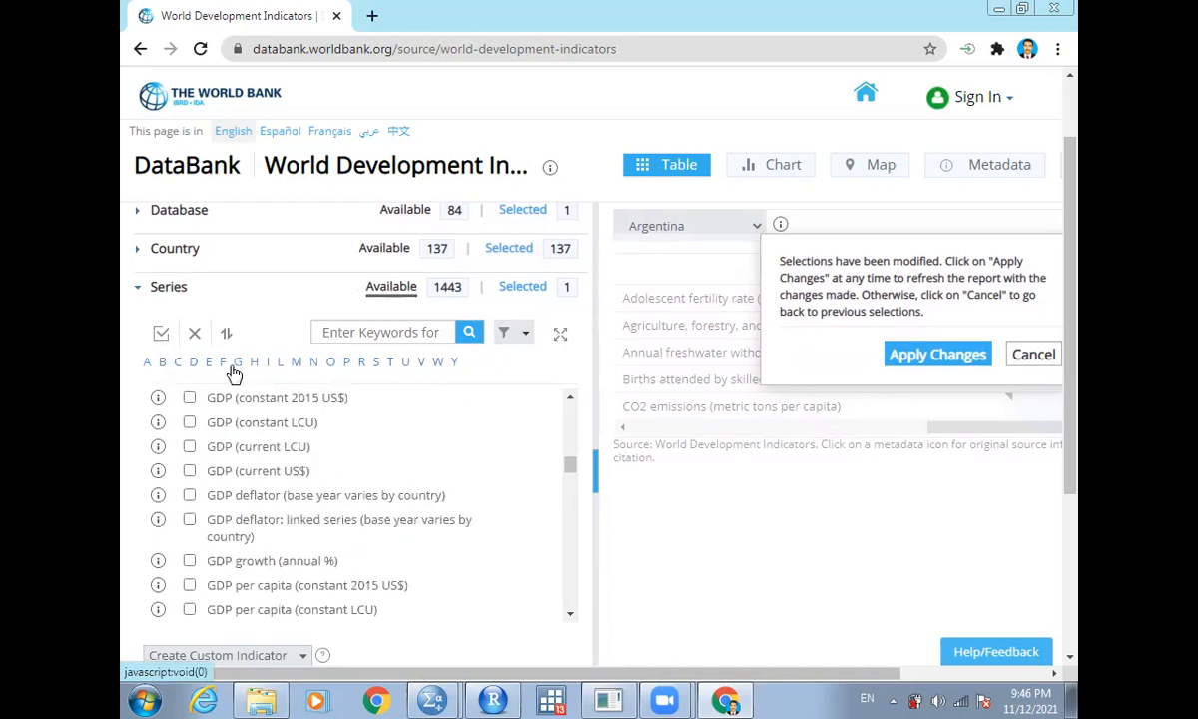
click(189, 398)
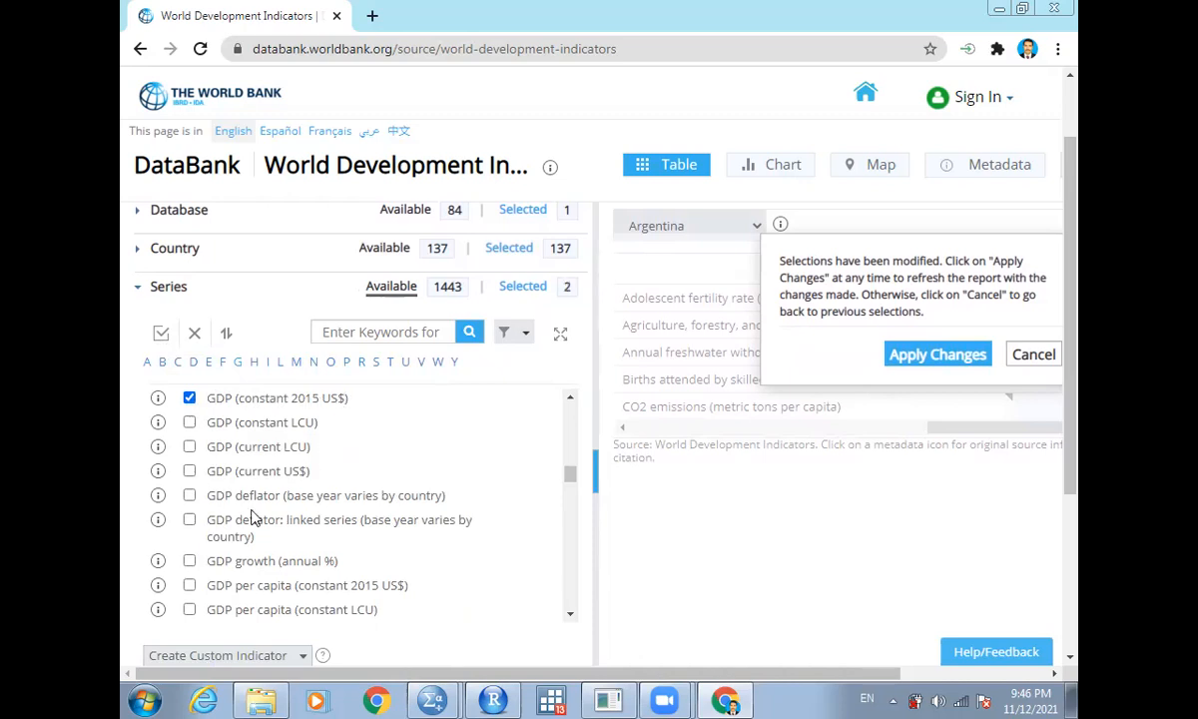
click(190, 587)
- Select Goods and services expense (% of expense) and Gross capital formation (% of GDP)
scroll(196, 603, down, 3)
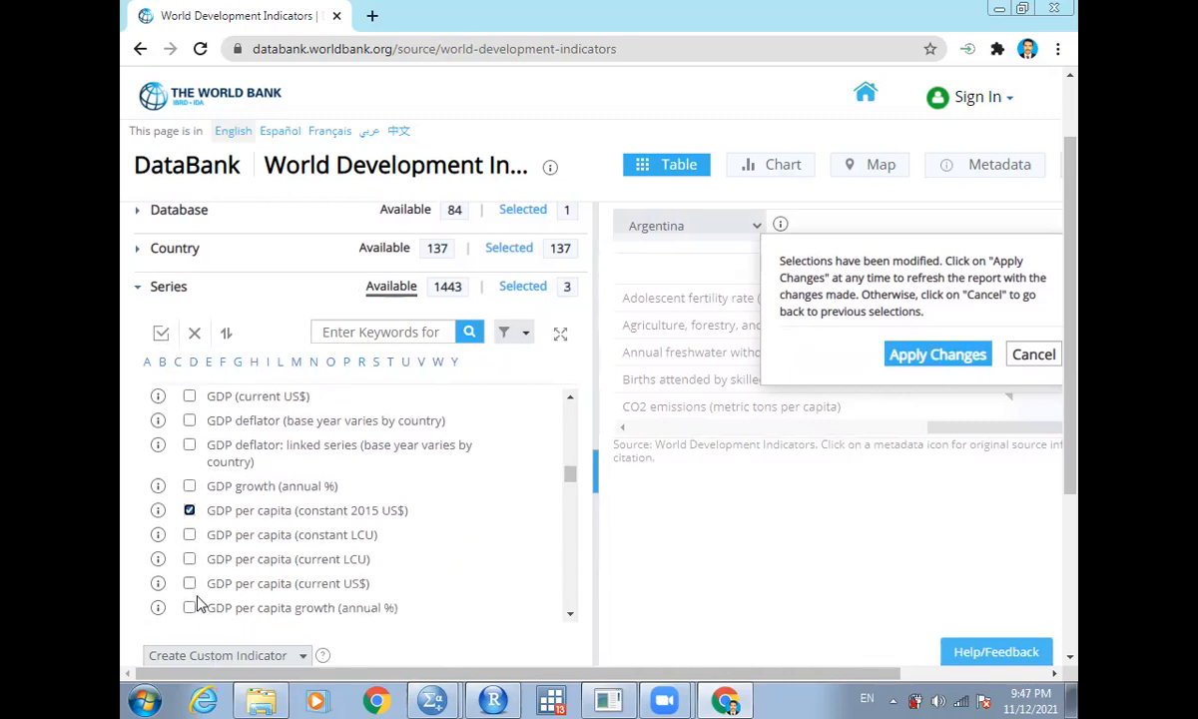
scroll(196, 603, down, 6)
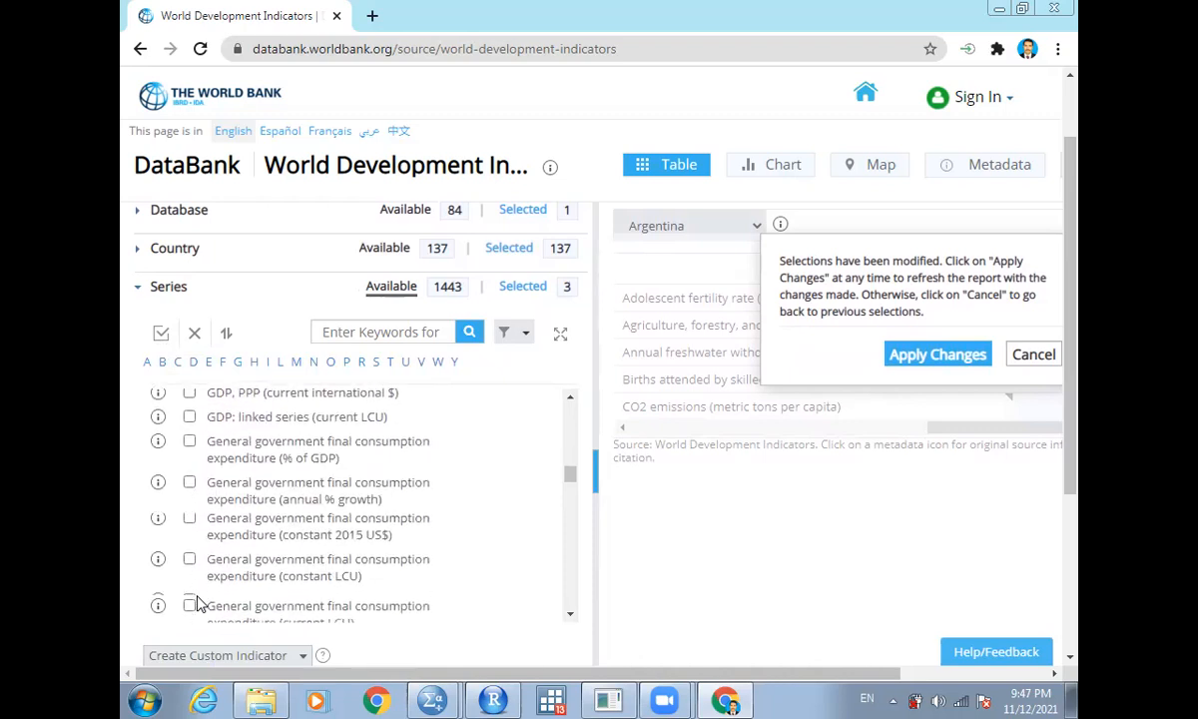
scroll(197, 603, down, 2)
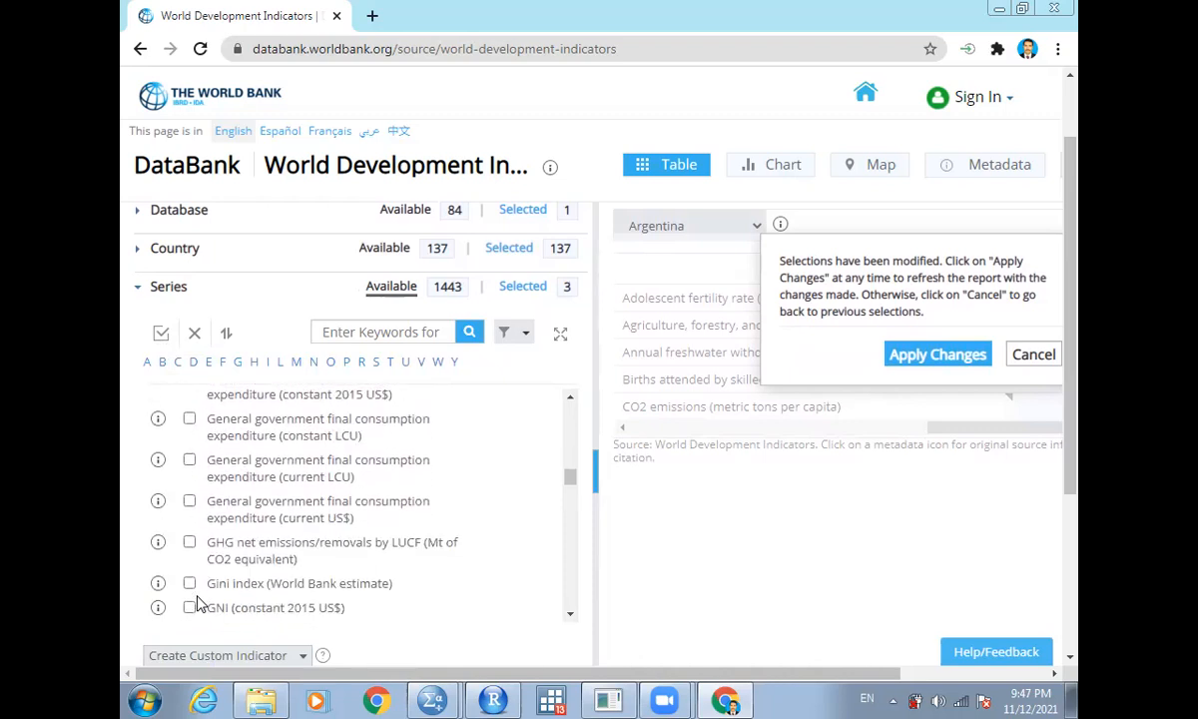
scroll(197, 603, down, 5)
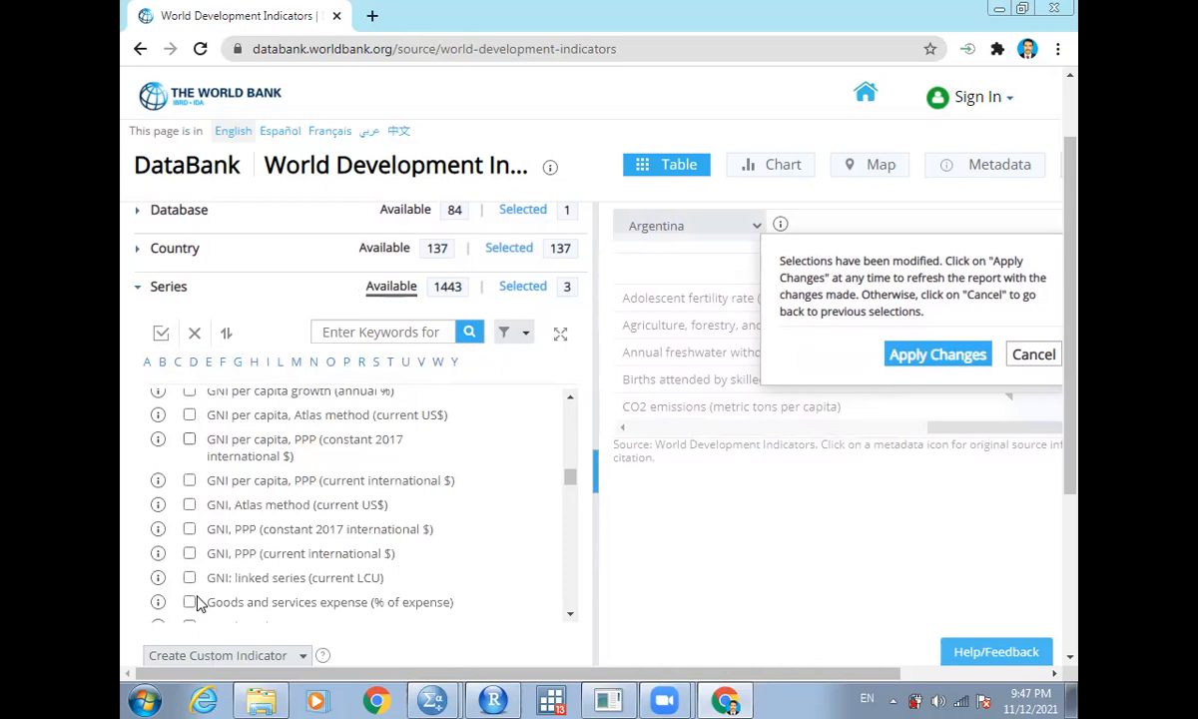
scroll(196, 603, down, 4)
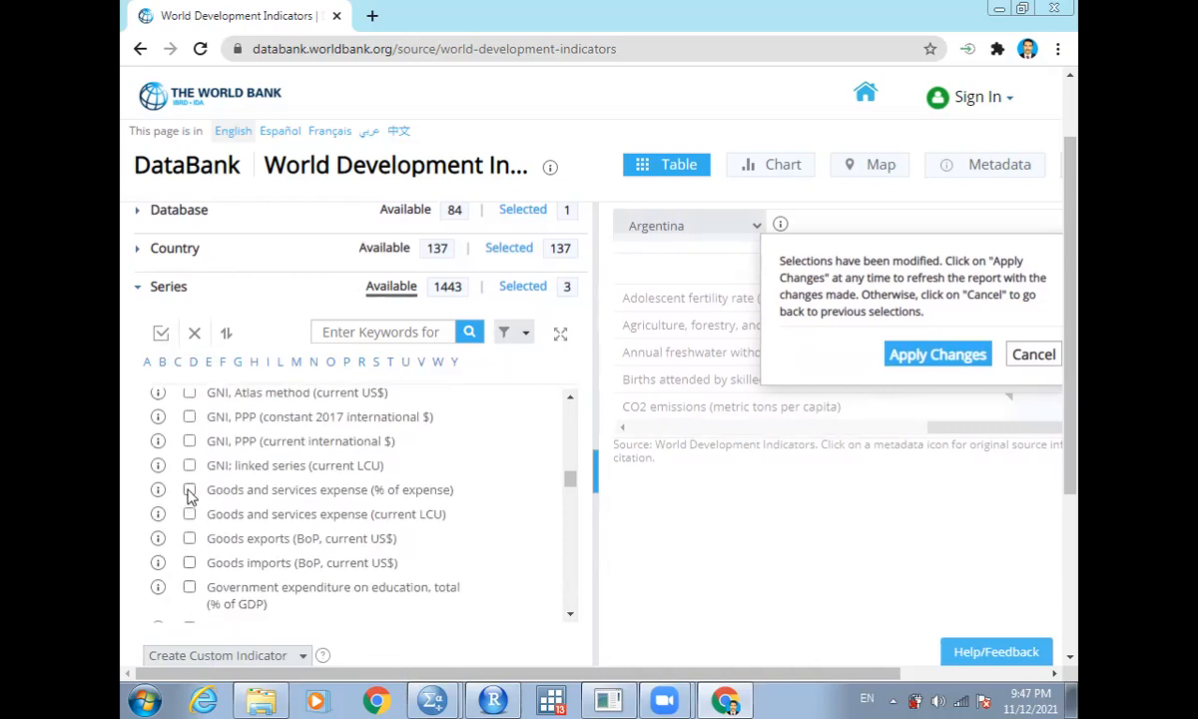
click(190, 490)
scroll(190, 496, down, 4)
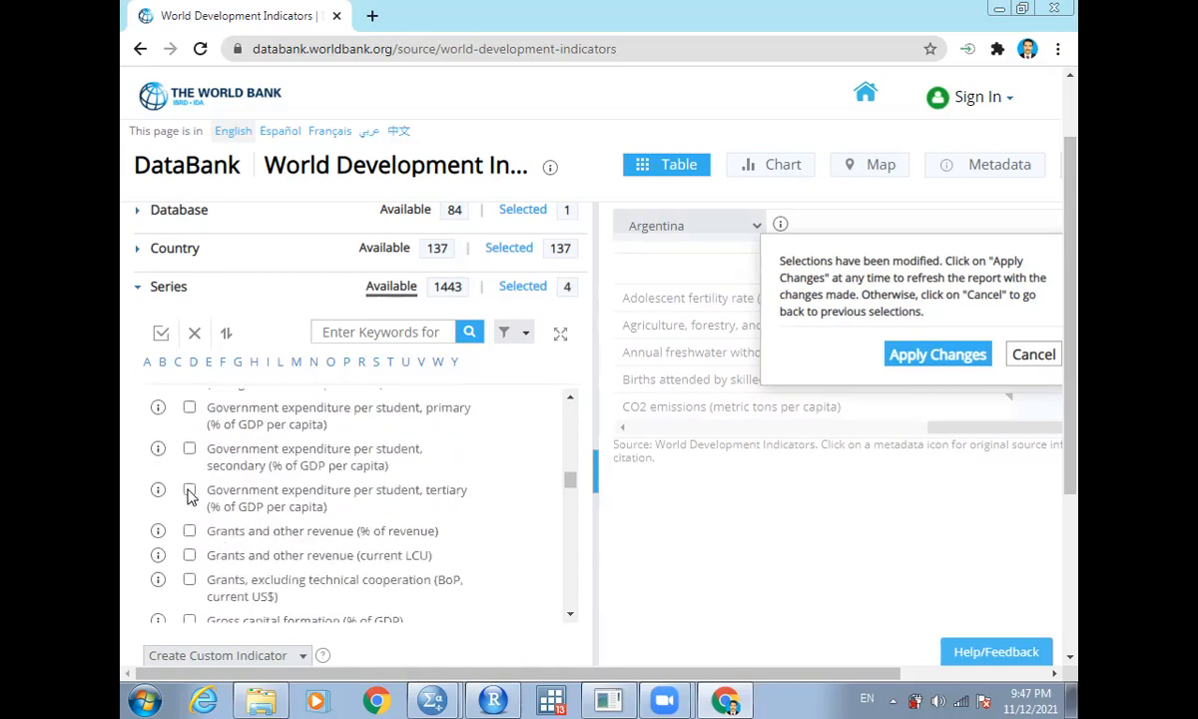
scroll(189, 497, down, 1)
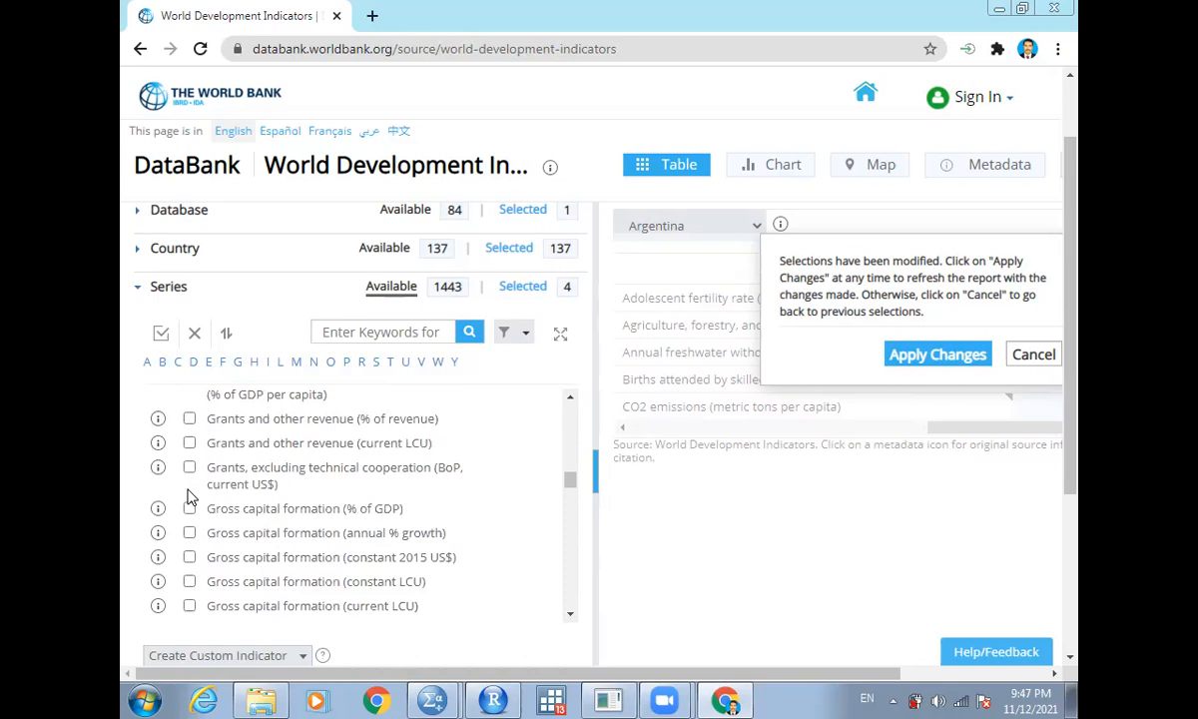
click(189, 509)
- Select the series Imports of goods and services (% of GDP)
scroll(190, 513, down, 10)
scroll(190, 514, down, 8)
scroll(190, 514, down, 8)
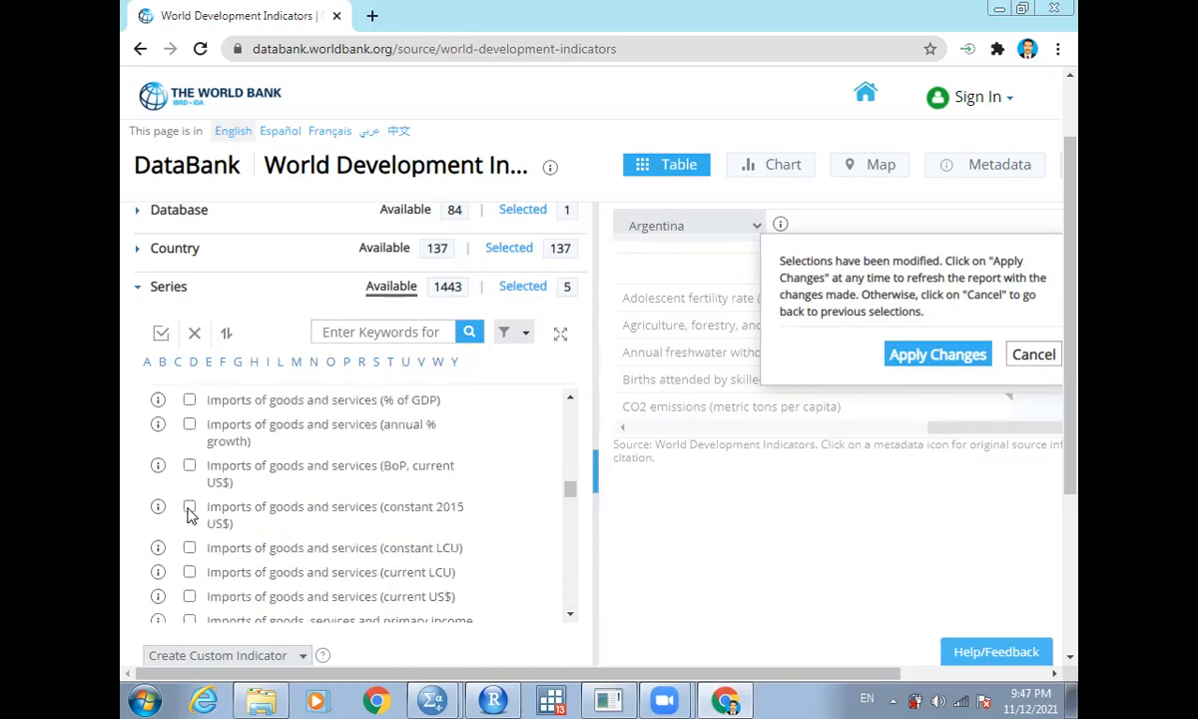
scroll(189, 513, down, 1)
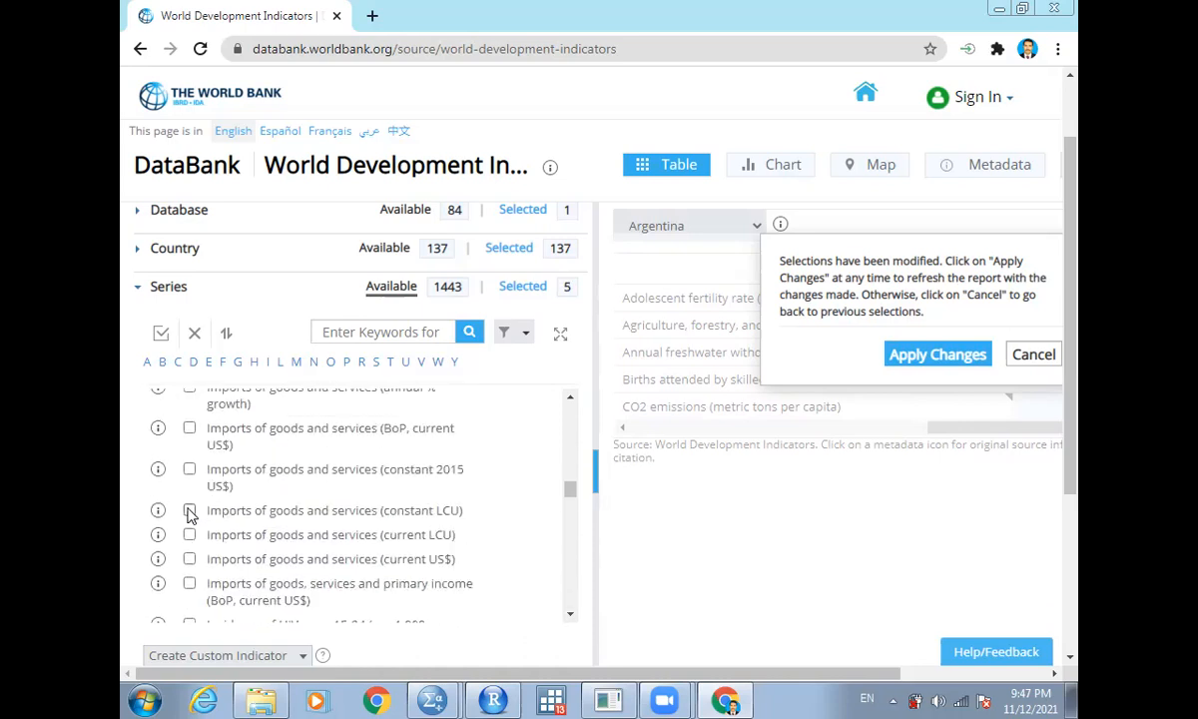
scroll(190, 456, down, 3)
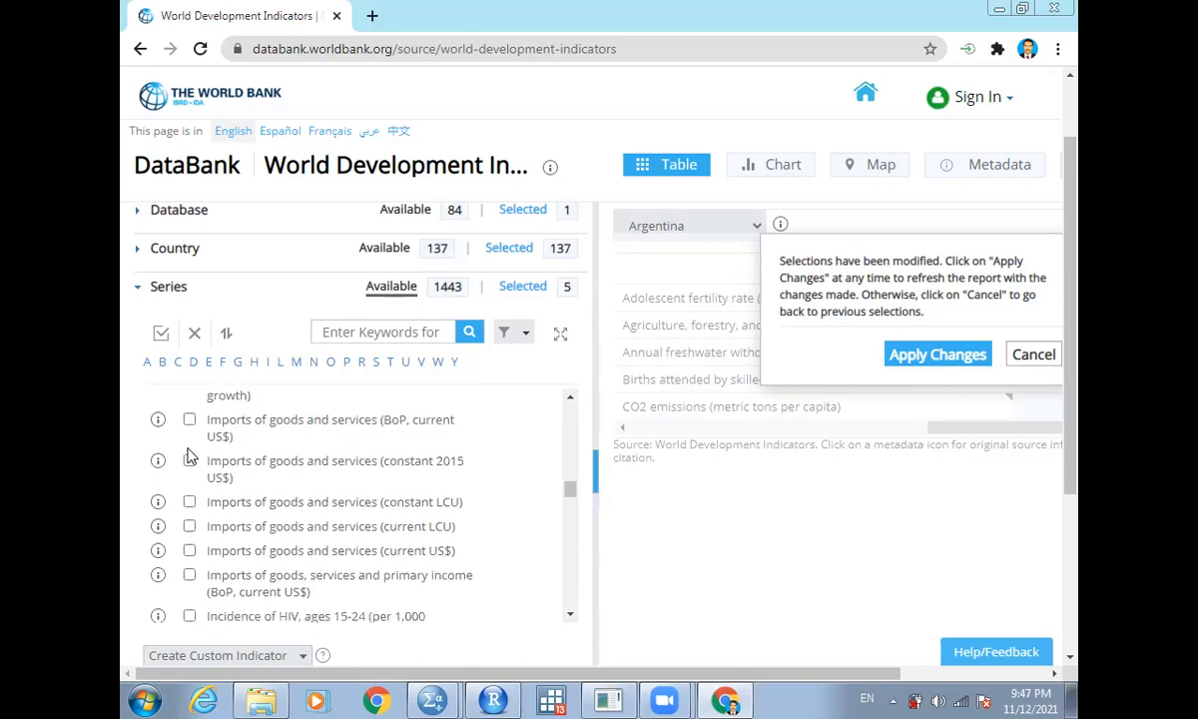
scroll(190, 456, up, 4)
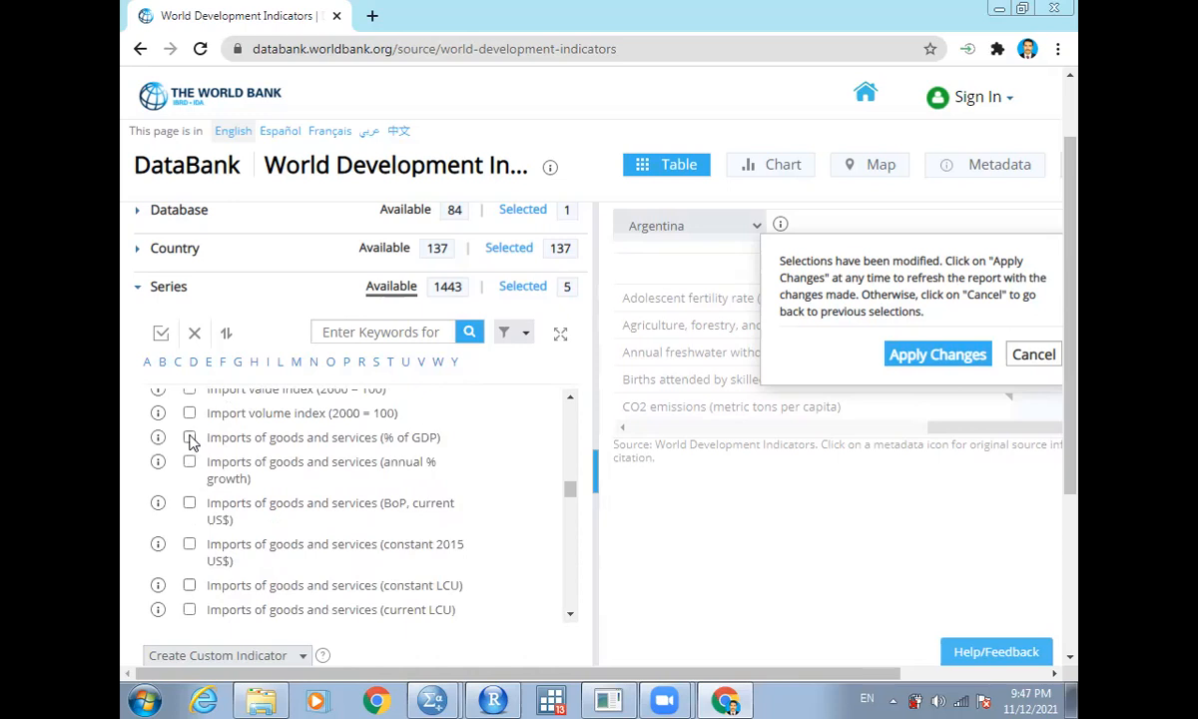
click(190, 440)
- Select the series Labor force, total and collapse the series list
scroll(193, 442, down, 6)
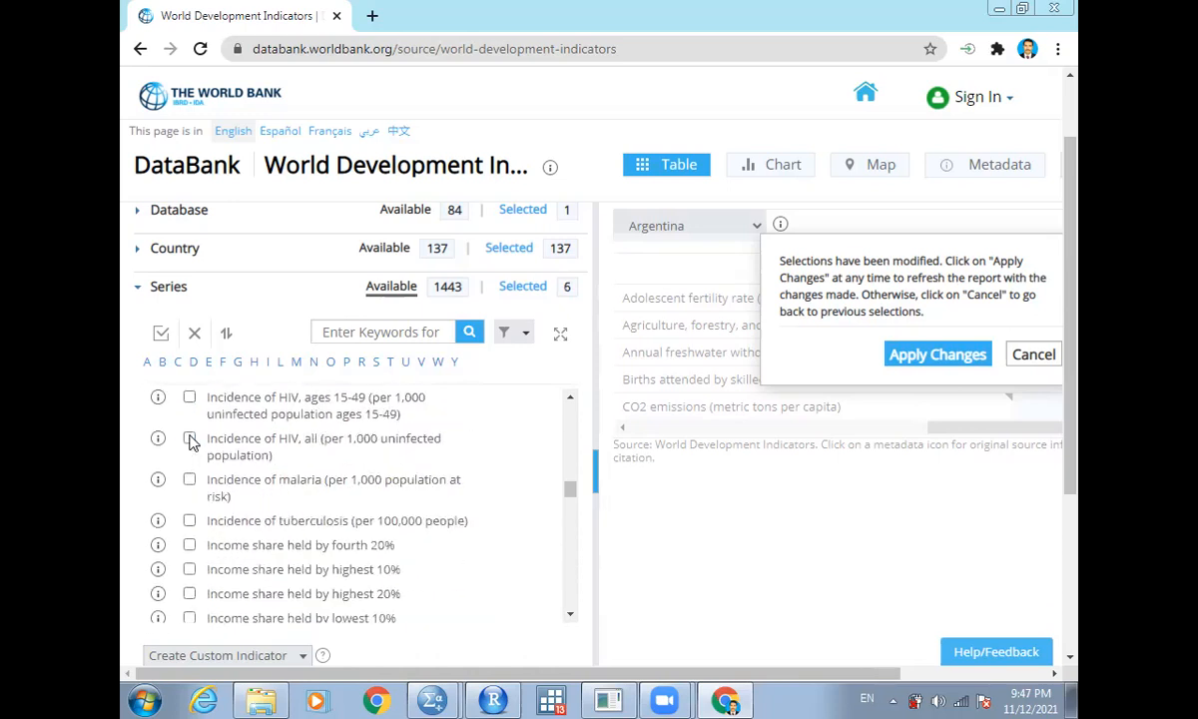
scroll(193, 442, down, 8)
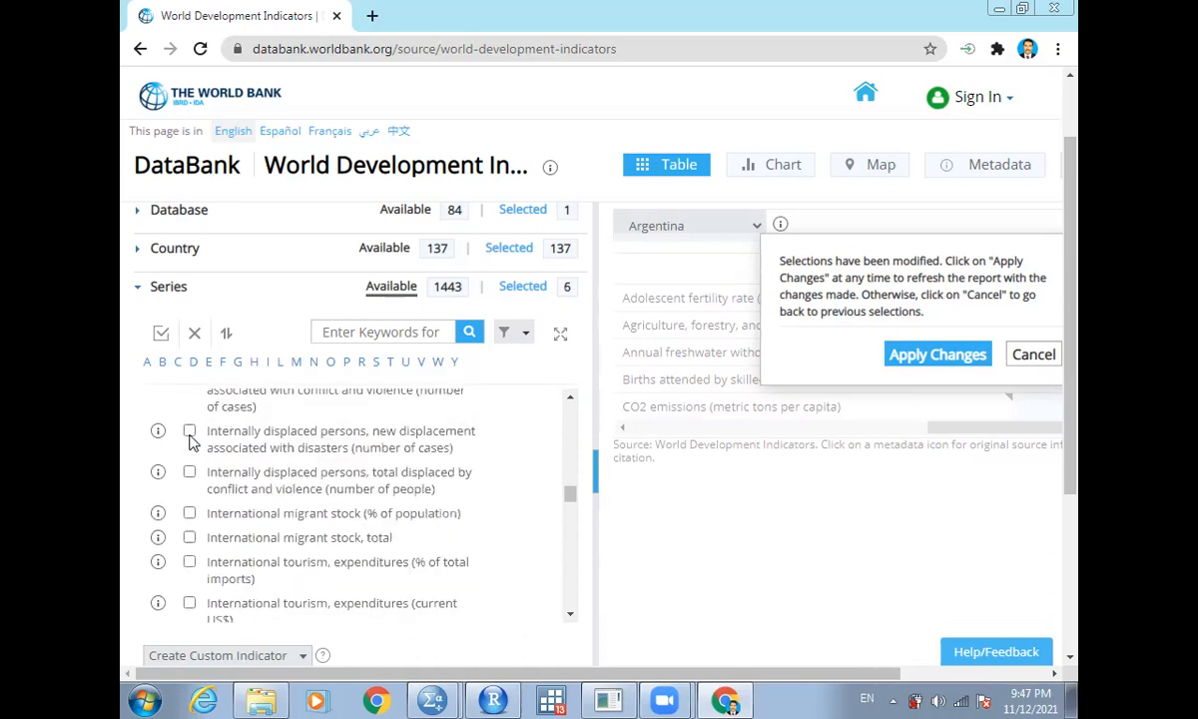
scroll(193, 443, down, 5)
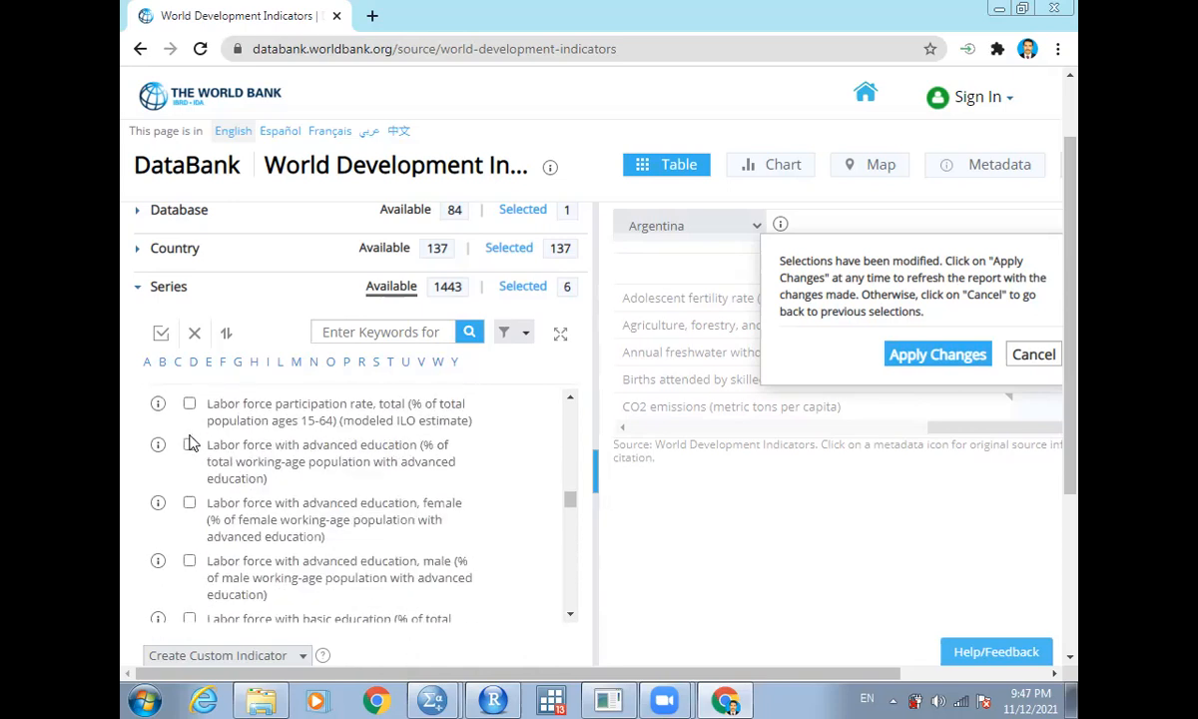
scroll(193, 442, down, 7)
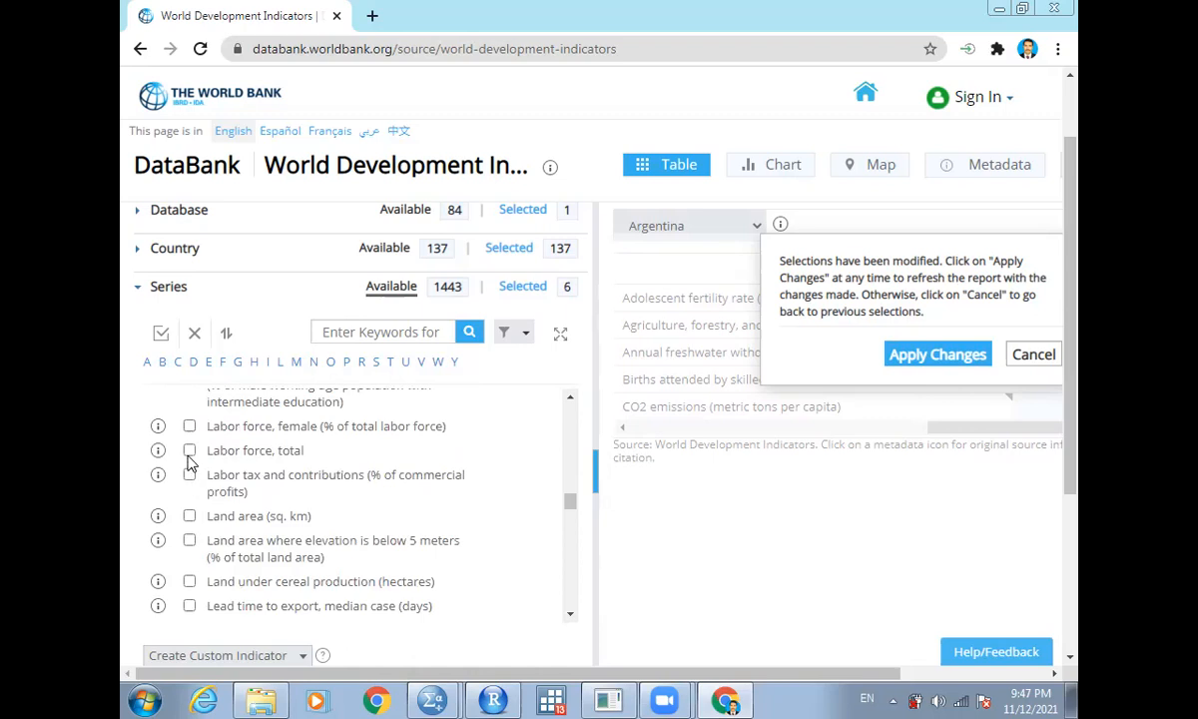
click(190, 454)
click(168, 288)
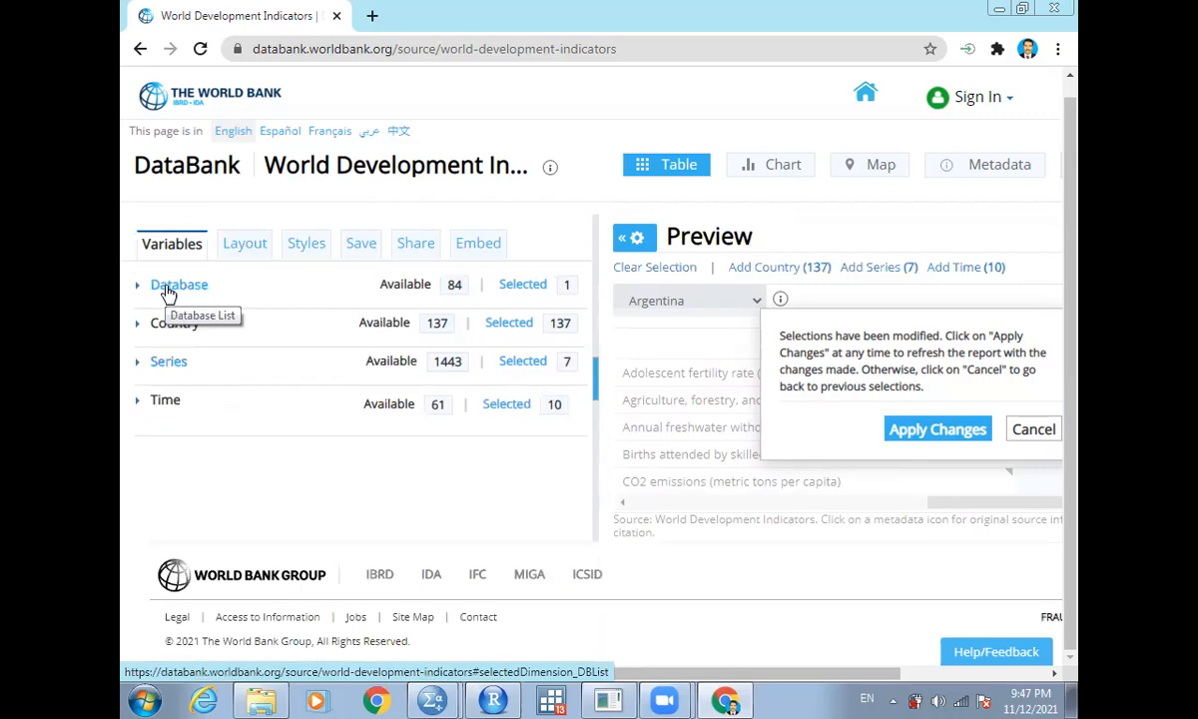
- Select the 50 most recent years in the Time dimension and collapse the time list
click(166, 400)
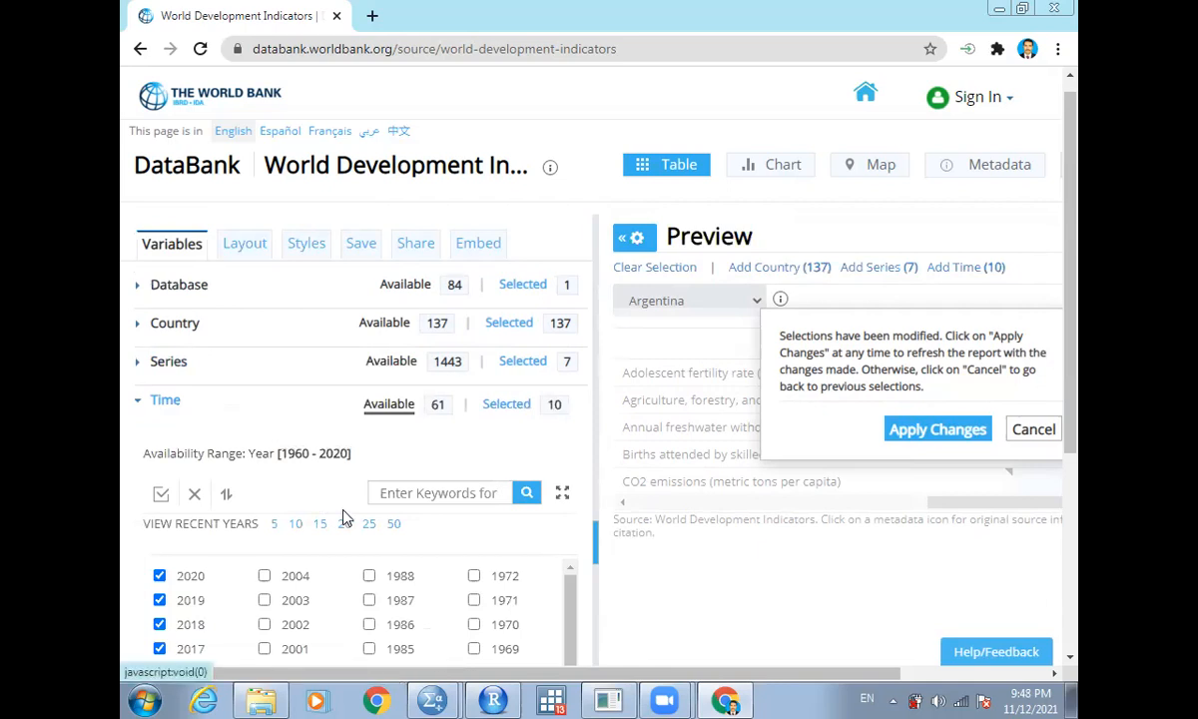
click(394, 523)
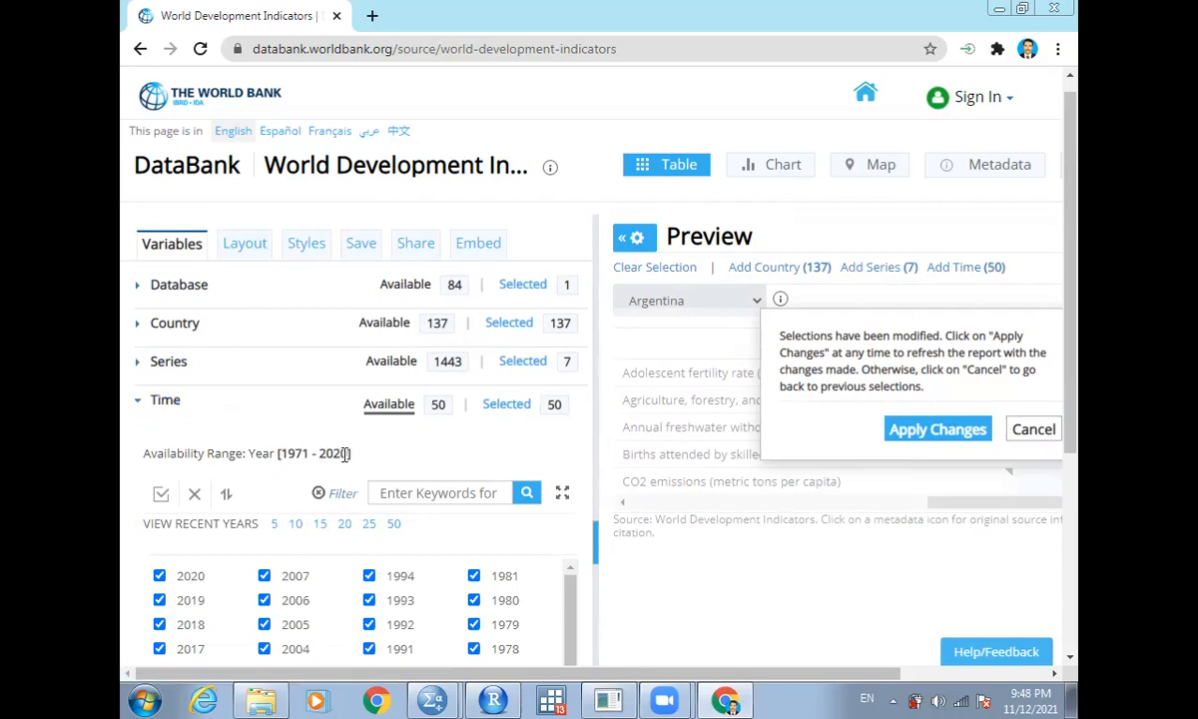
click(165, 400)
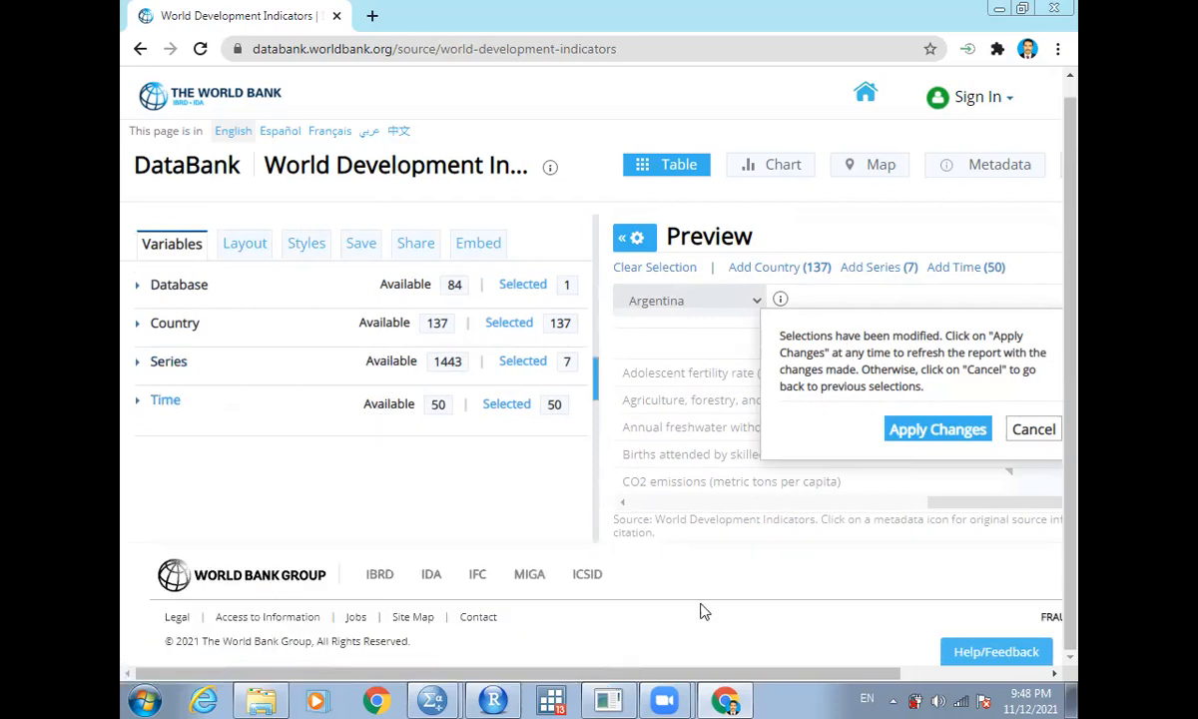
- Zoom the browser to 90% and apply the modified selections to refresh the report preview
drag(689, 674, 743, 671)
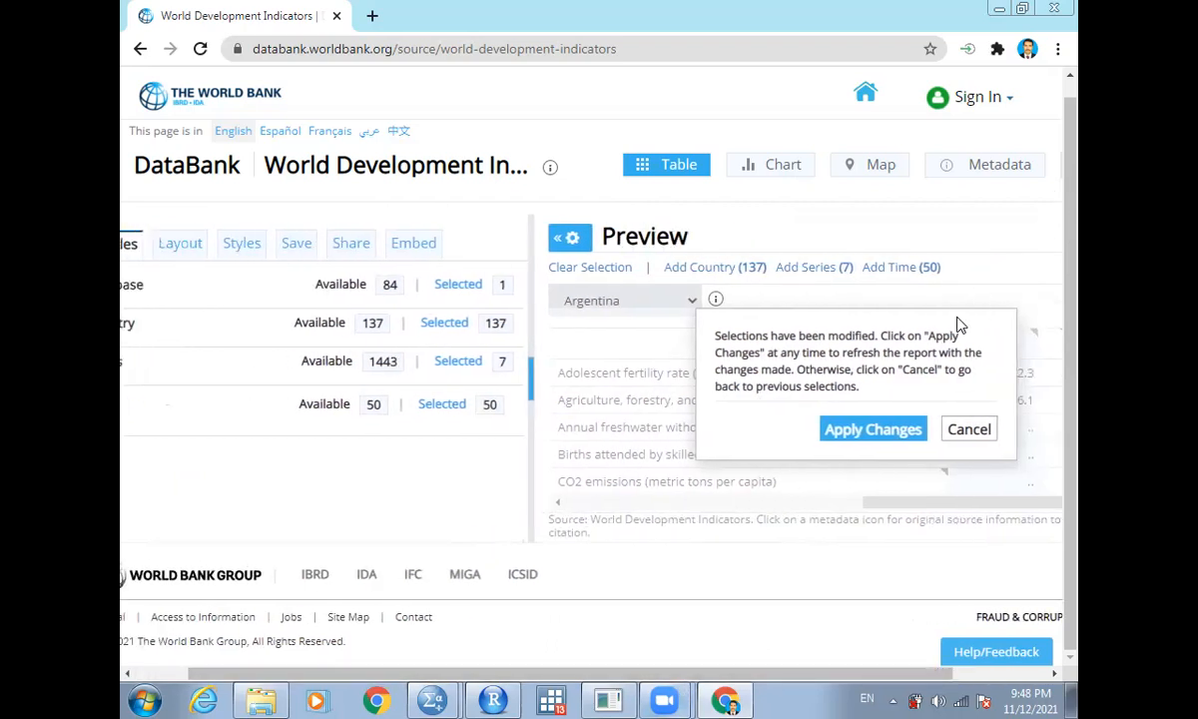
click(1058, 49)
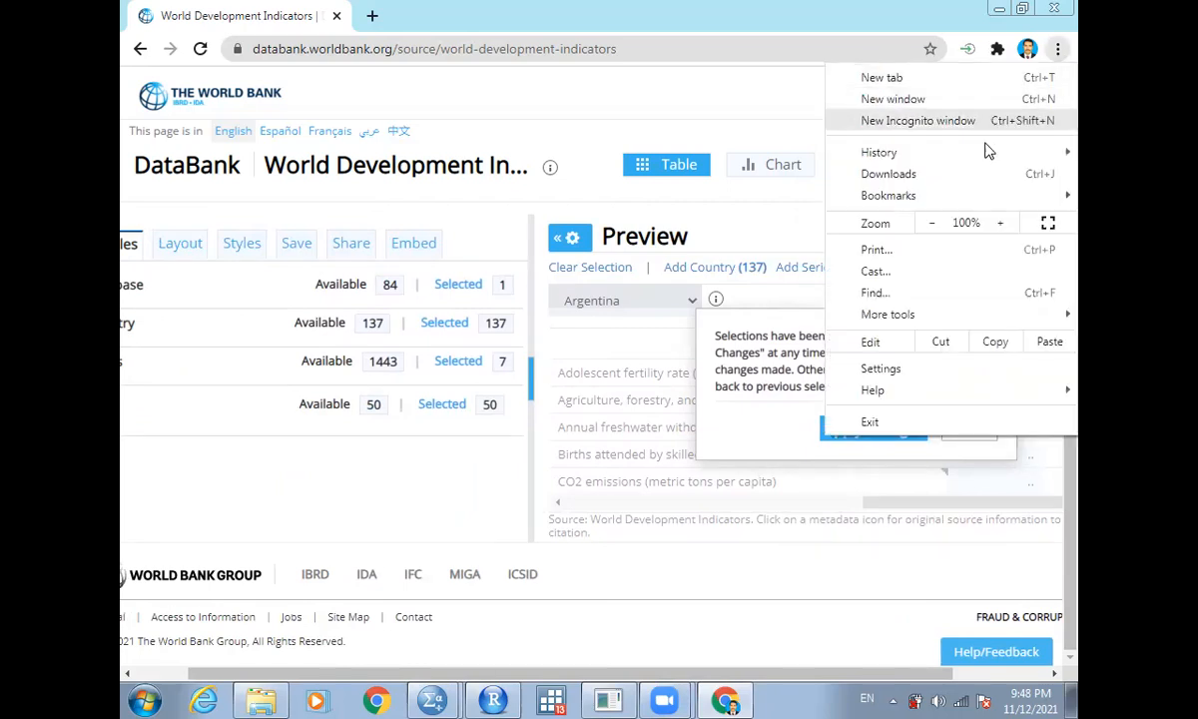
click(932, 230)
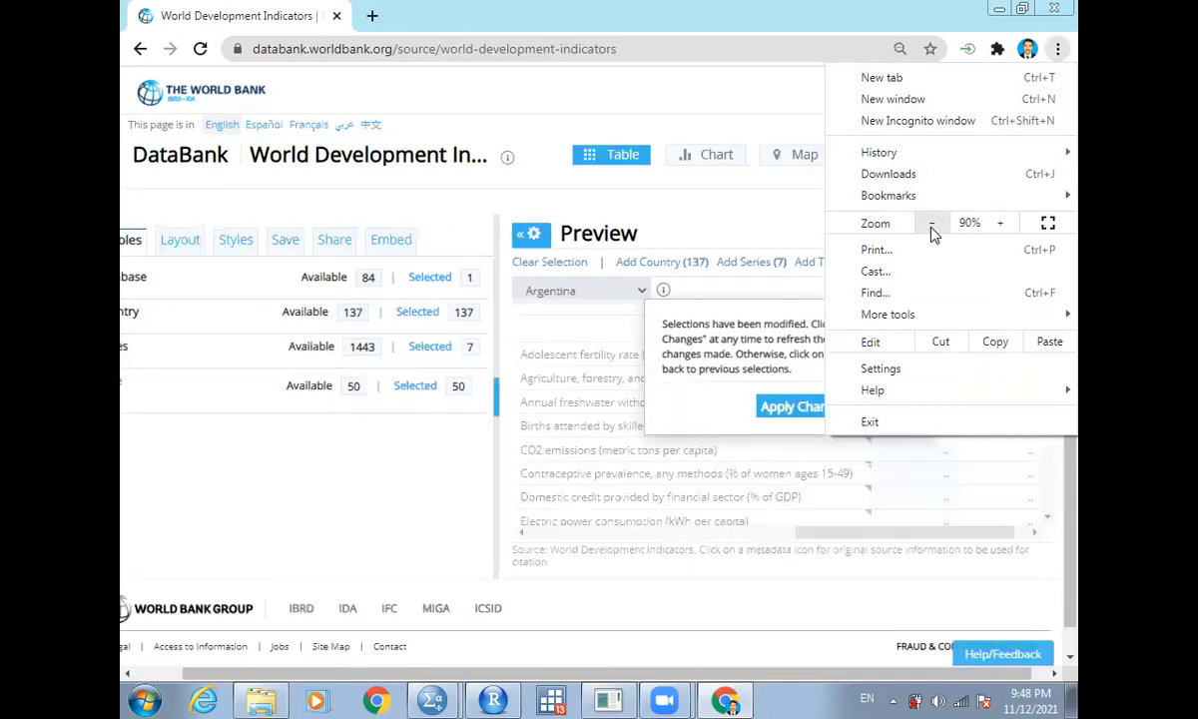
click(782, 242)
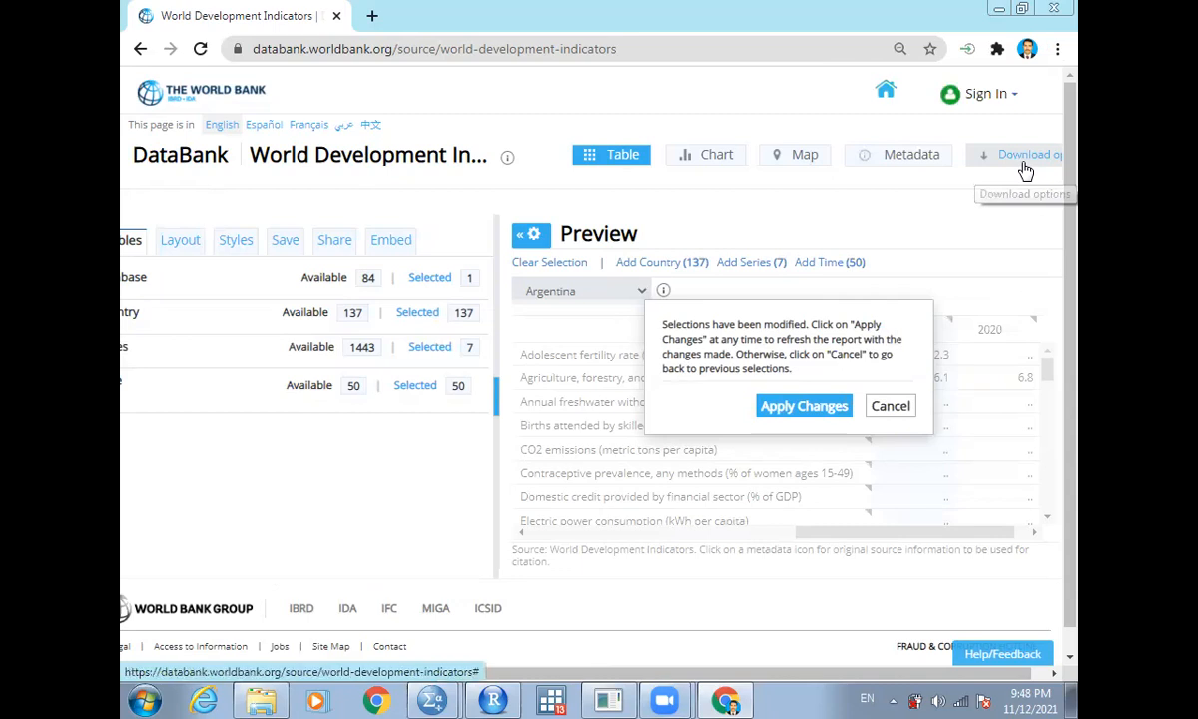
click(803, 407)
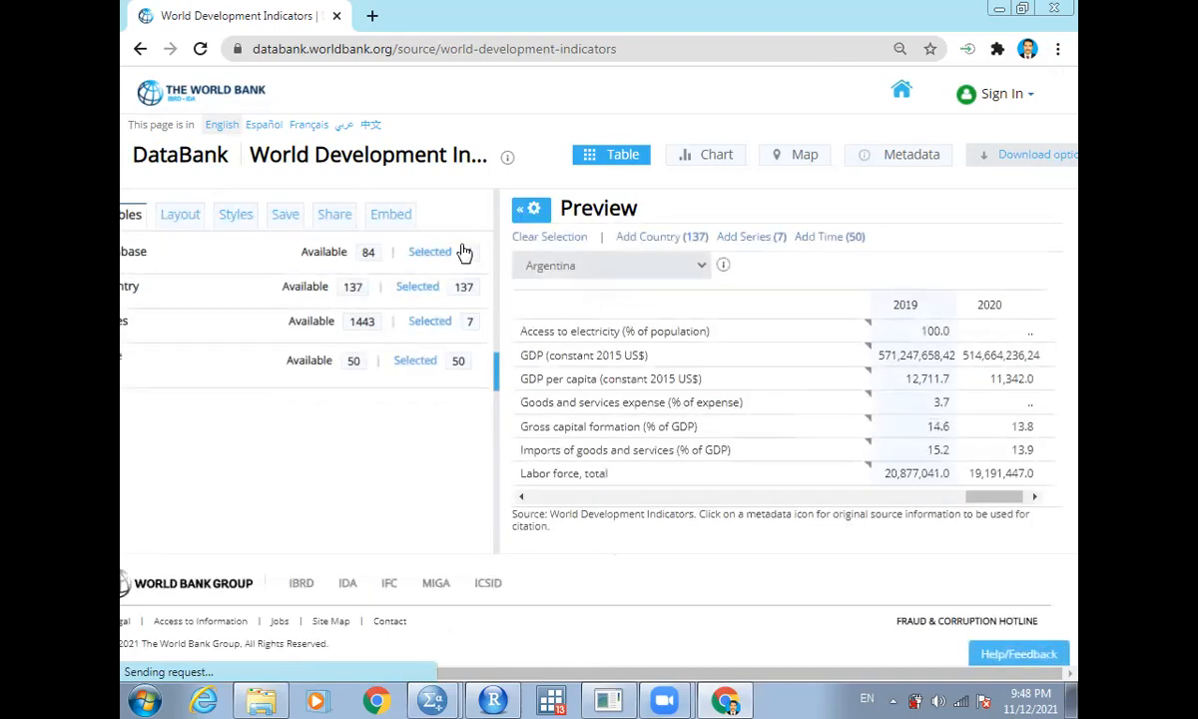
- Choose the fourth popular layout orientation and apply the changes to the report
click(177, 219)
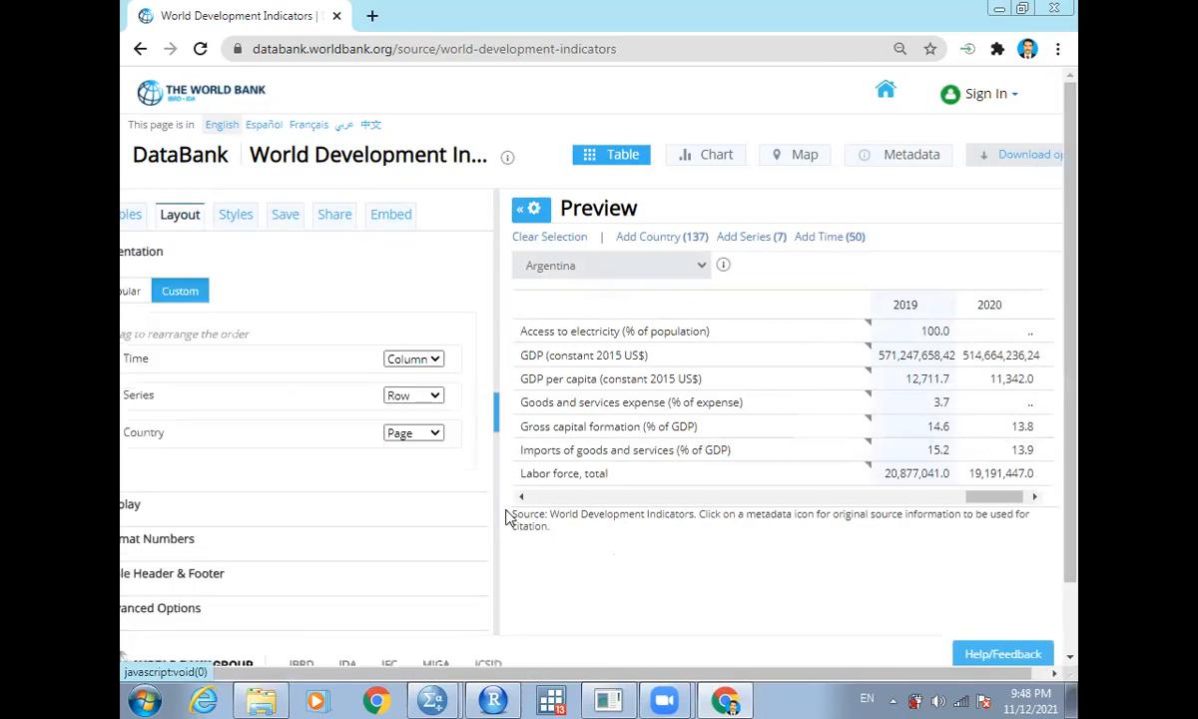
drag(667, 673, 518, 678)
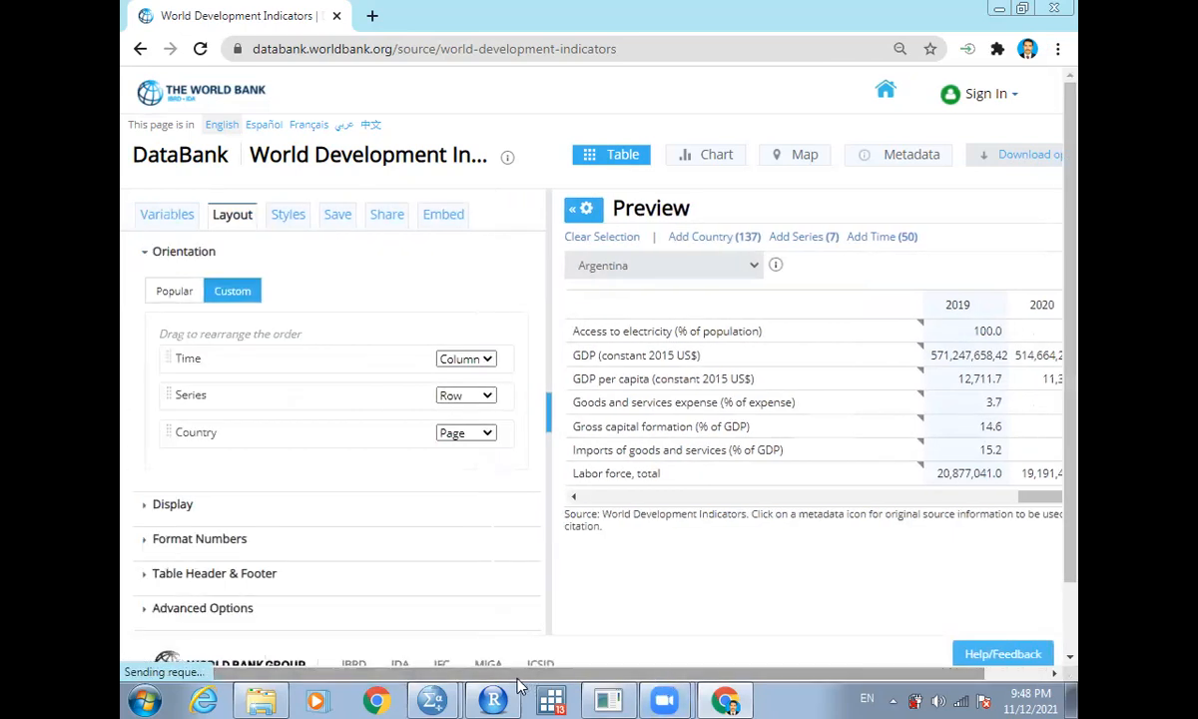
click(165, 217)
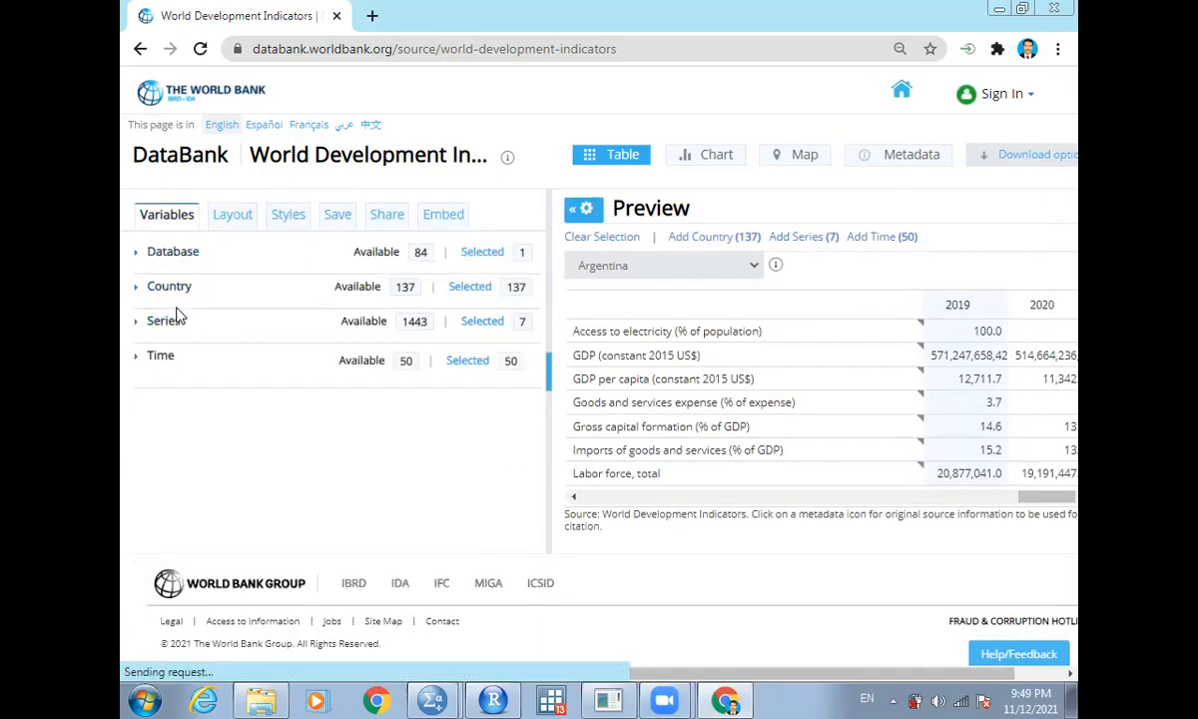
click(228, 221)
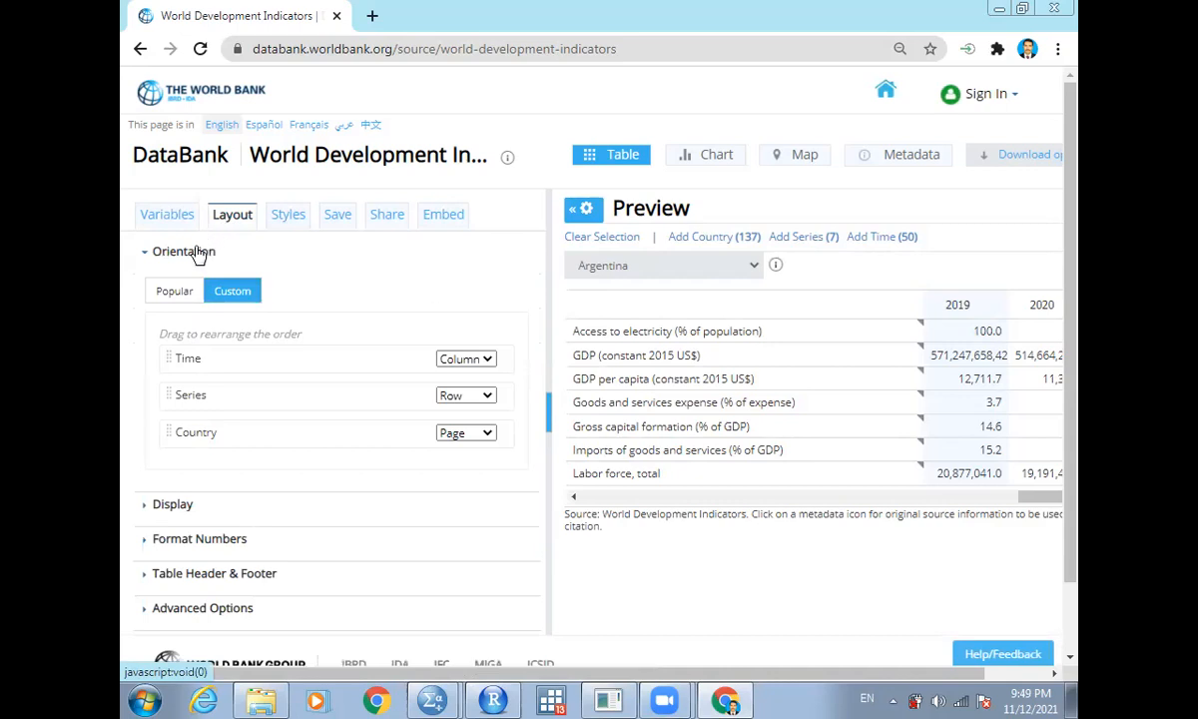
click(174, 289)
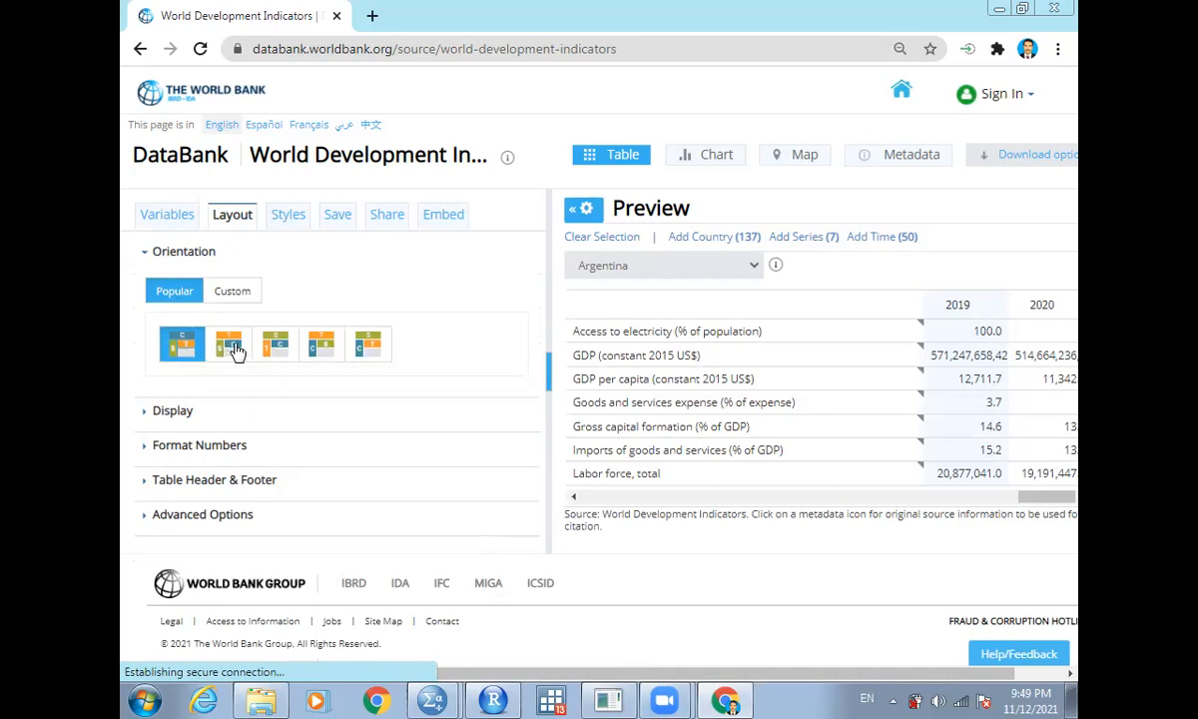
click(323, 346)
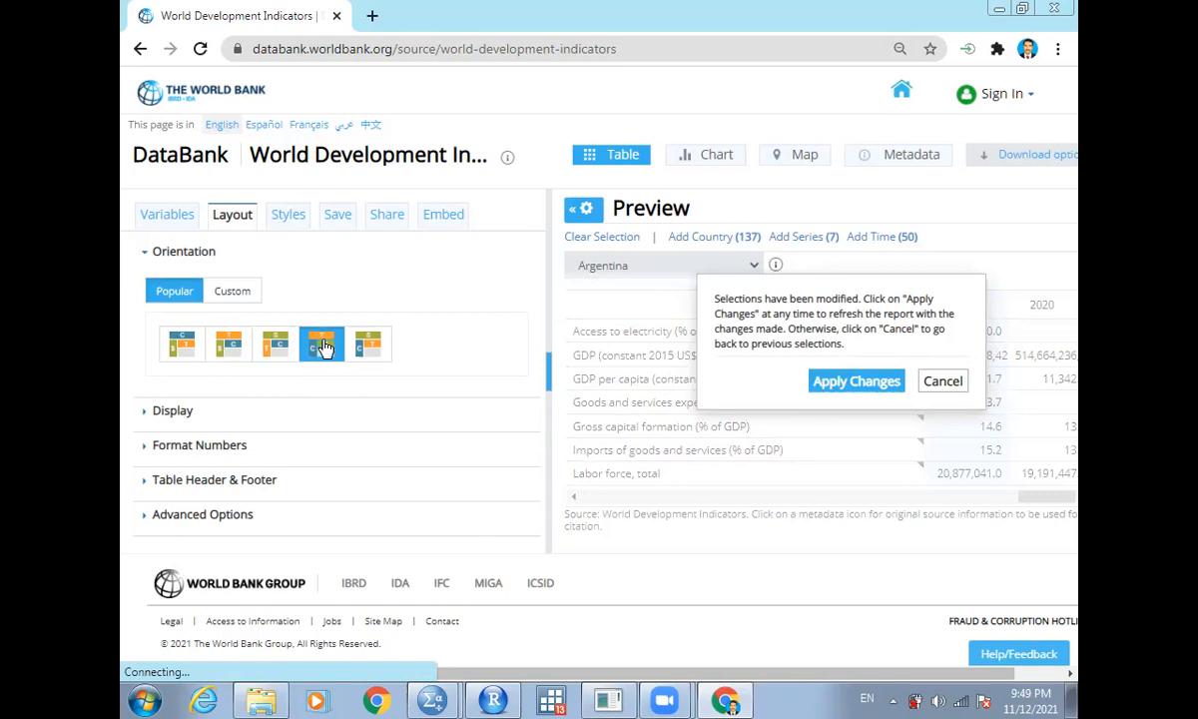
click(856, 382)
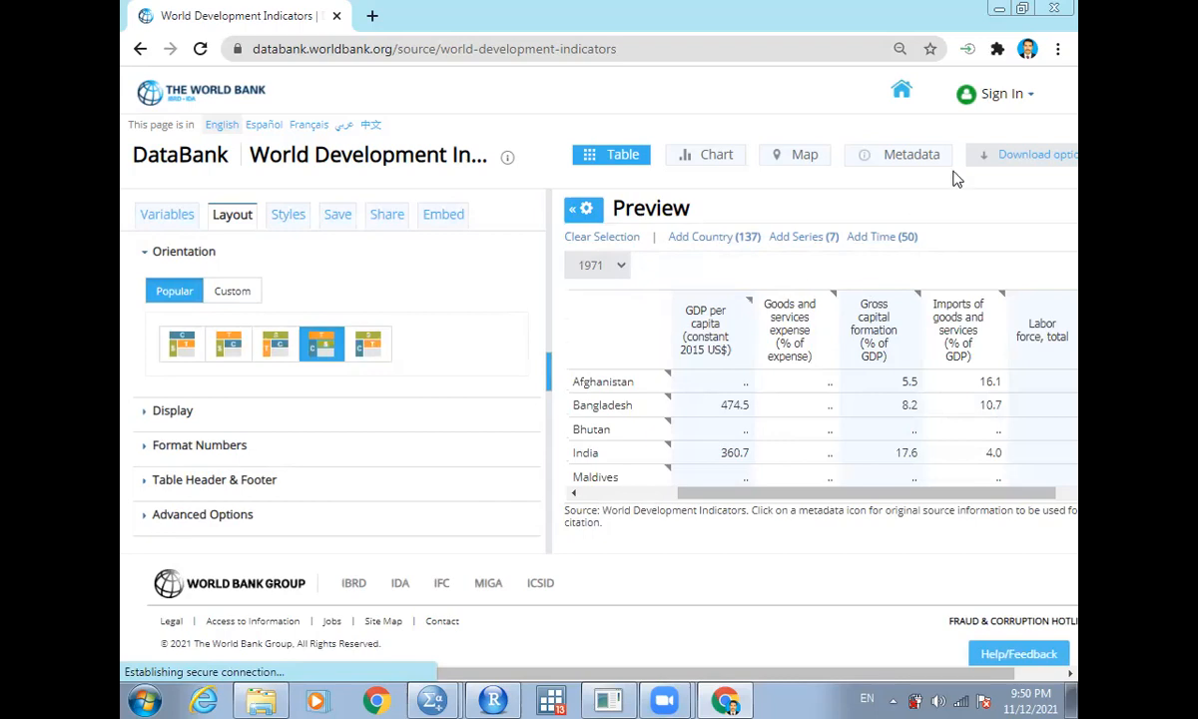
- Download the report as an Excel file, then open it in Excel with the window maximized
click(1033, 162)
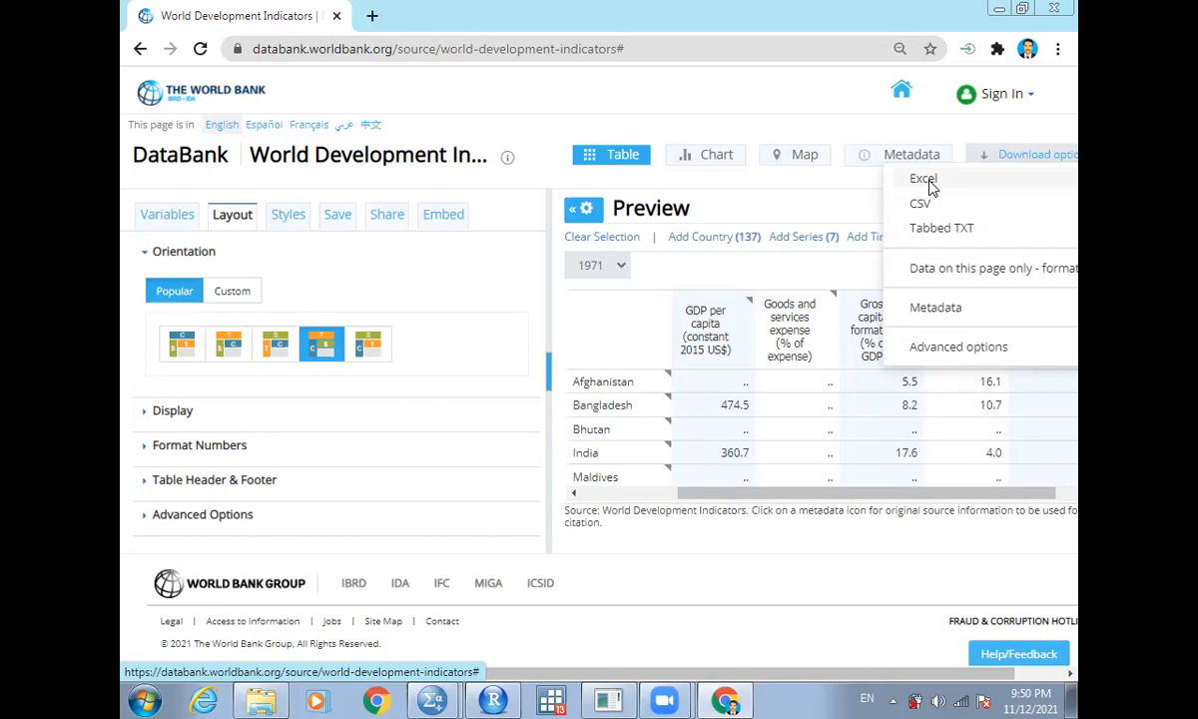
click(923, 180)
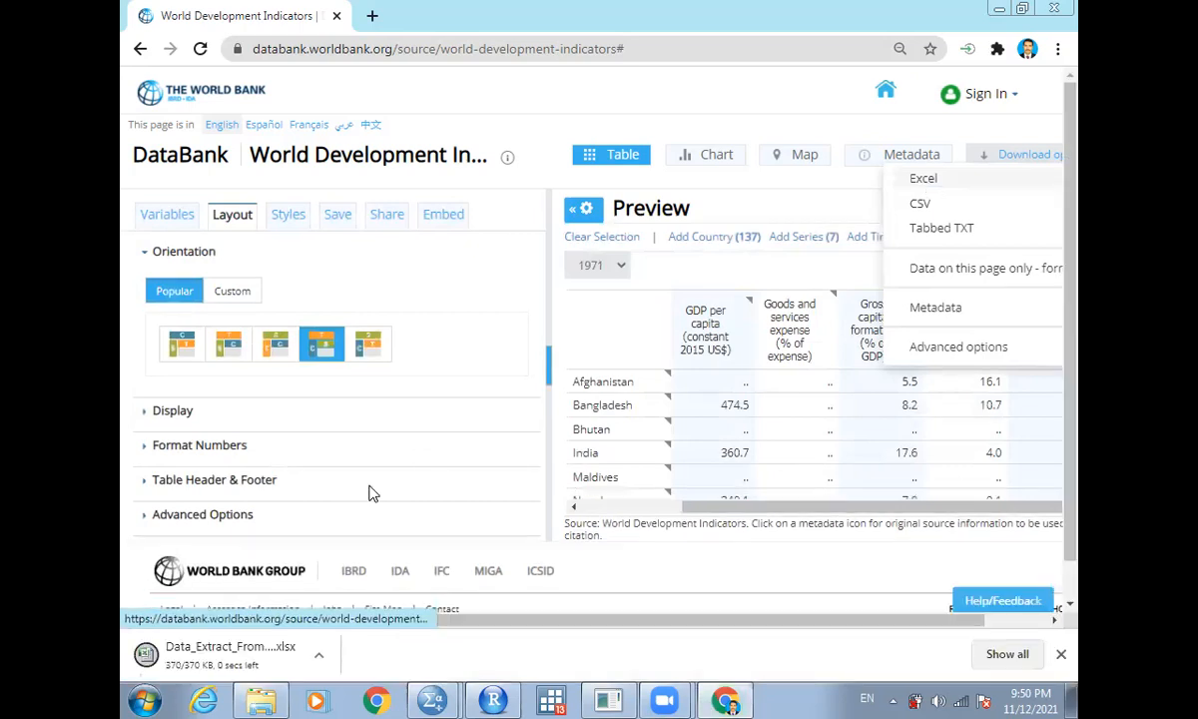
click(214, 659)
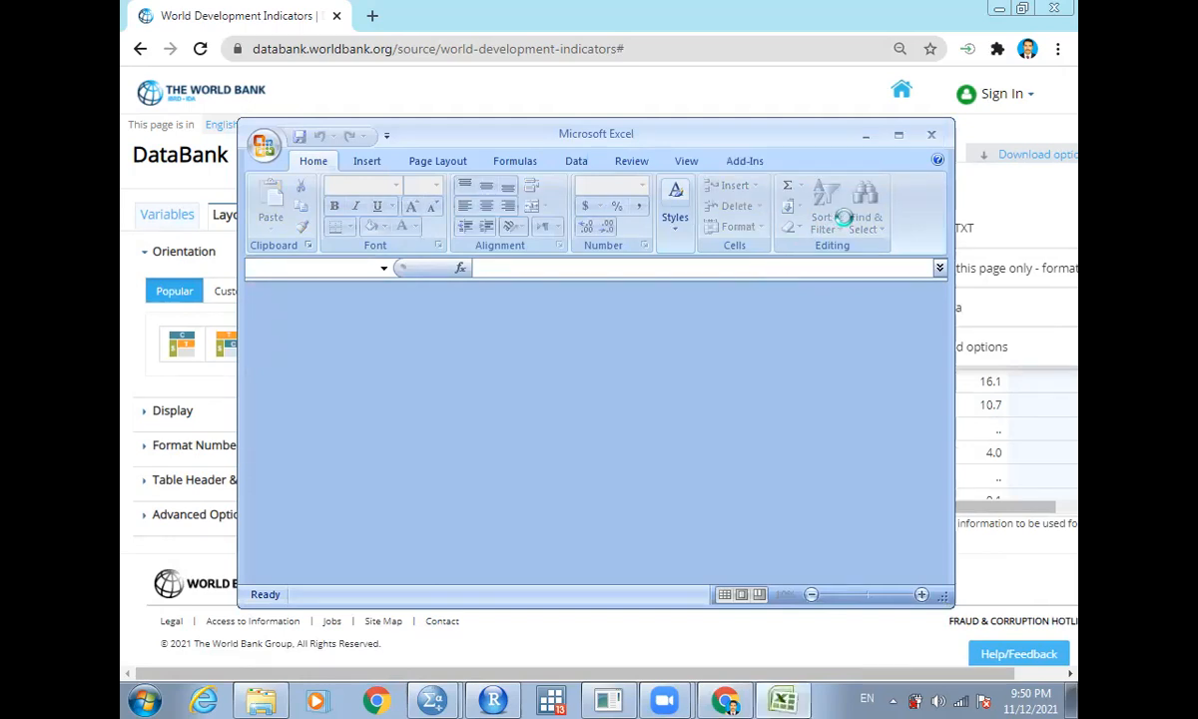
click(909, 135)
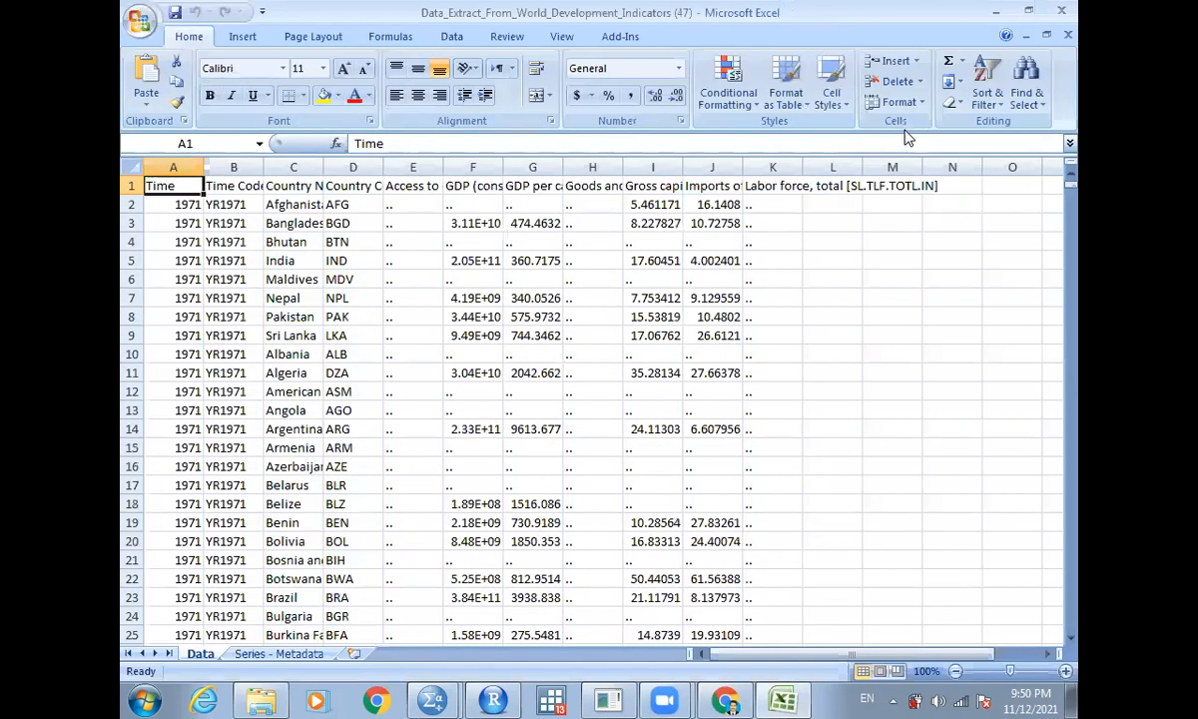
- Delete the Time Code column from the data sheet
click(178, 205)
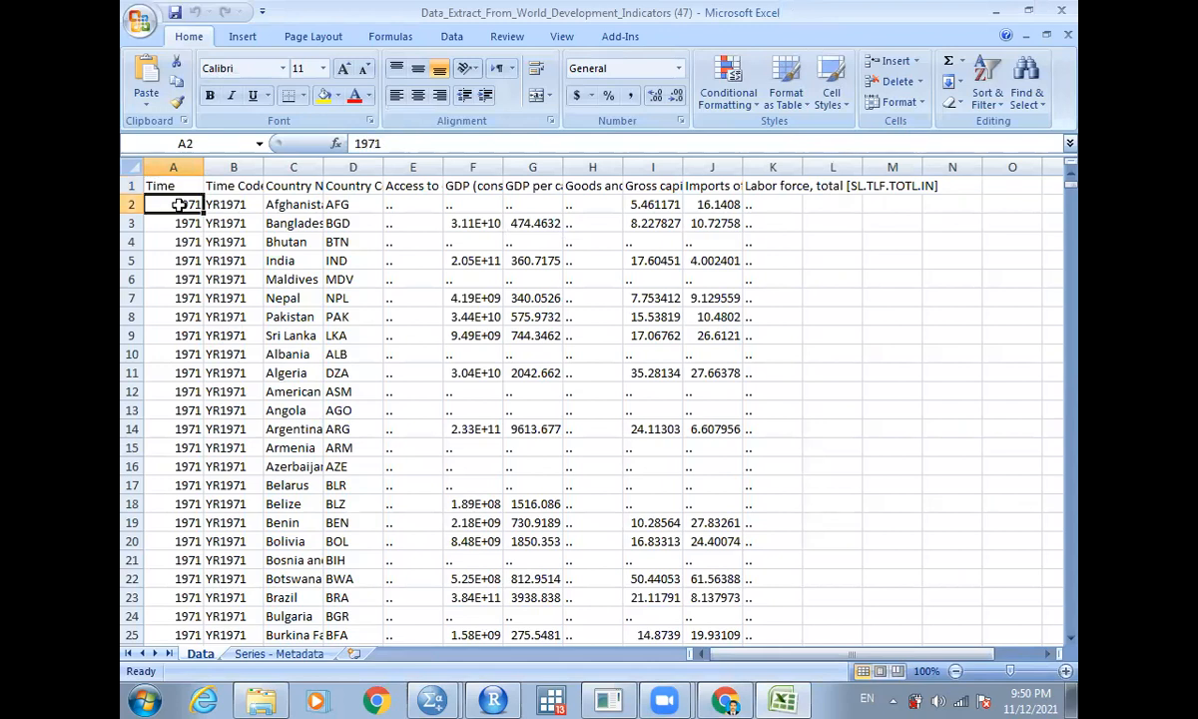
key(Right)
key(Right)
key(Down)
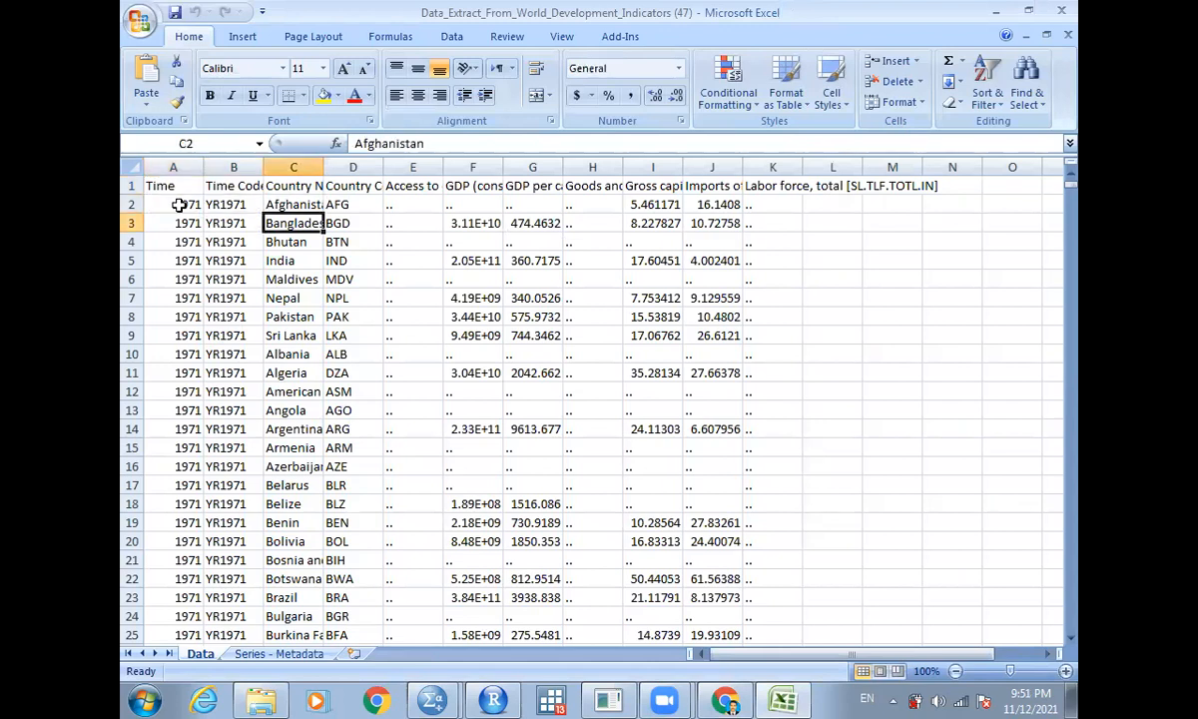
key(Up)
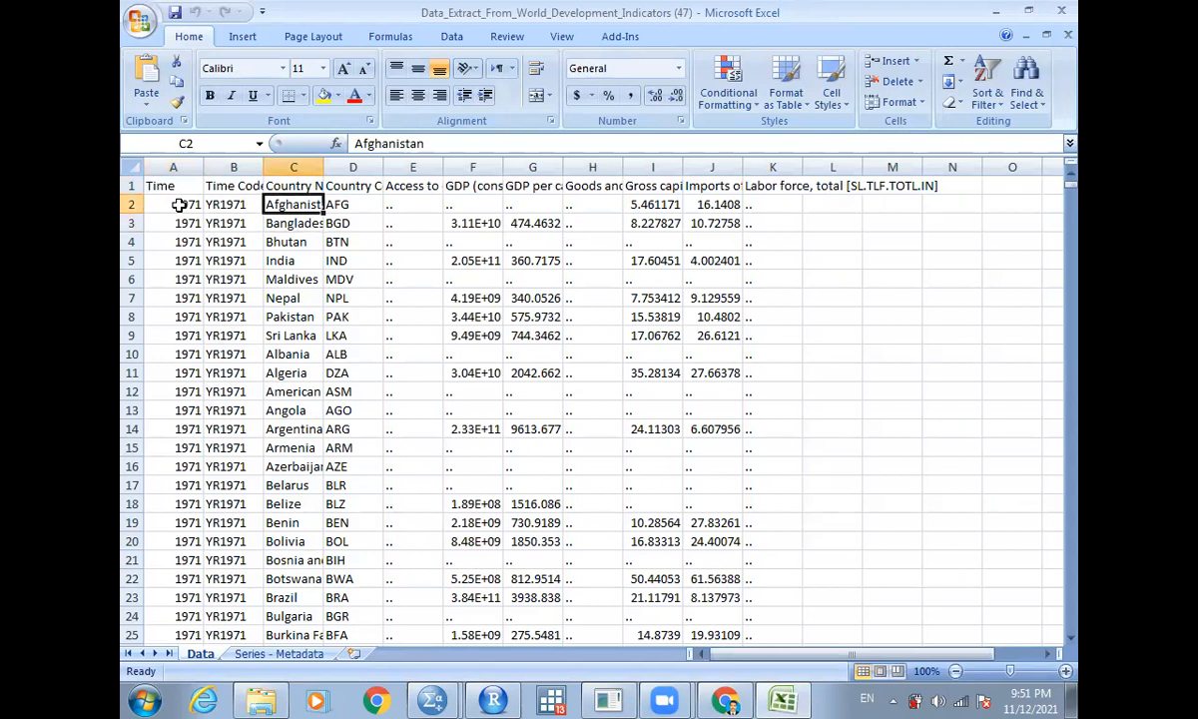
click(174, 188)
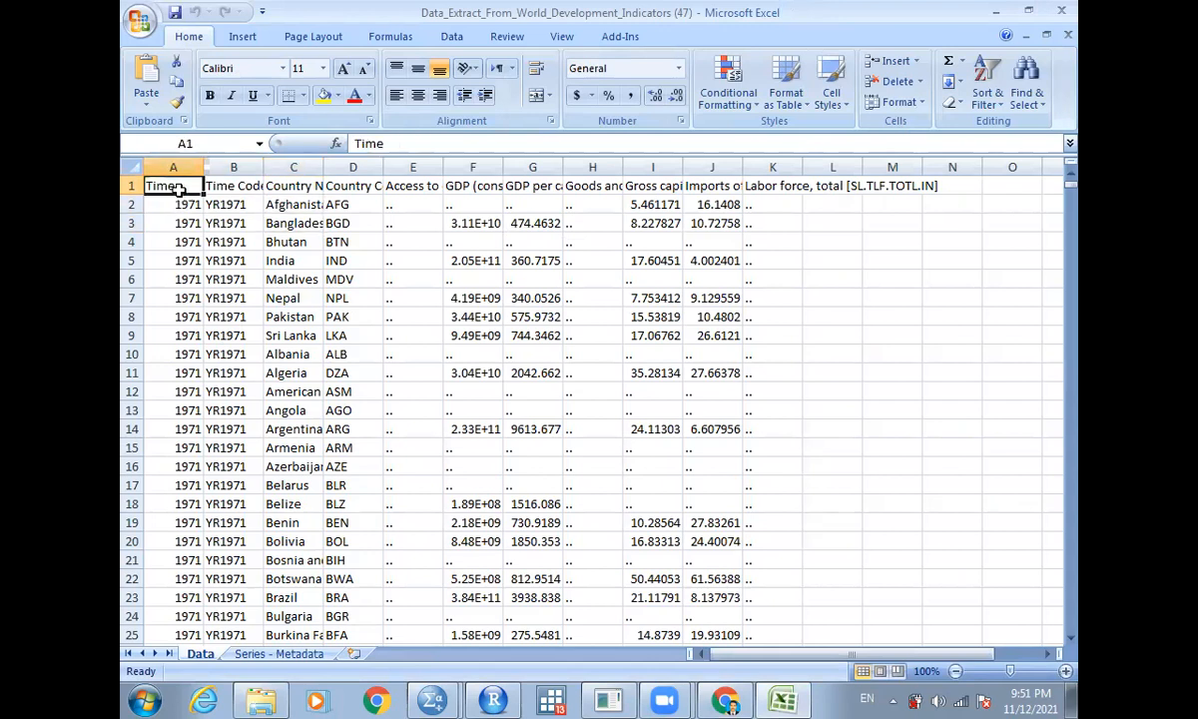
click(297, 188)
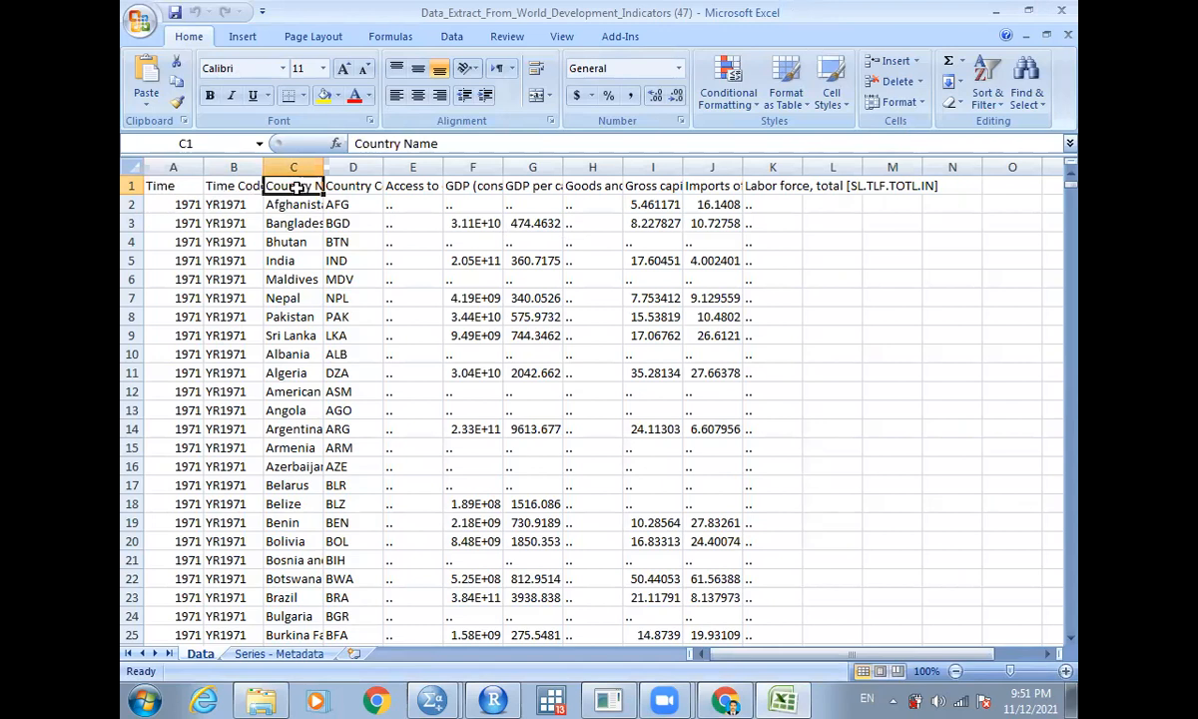
click(250, 167)
right_click(250, 169)
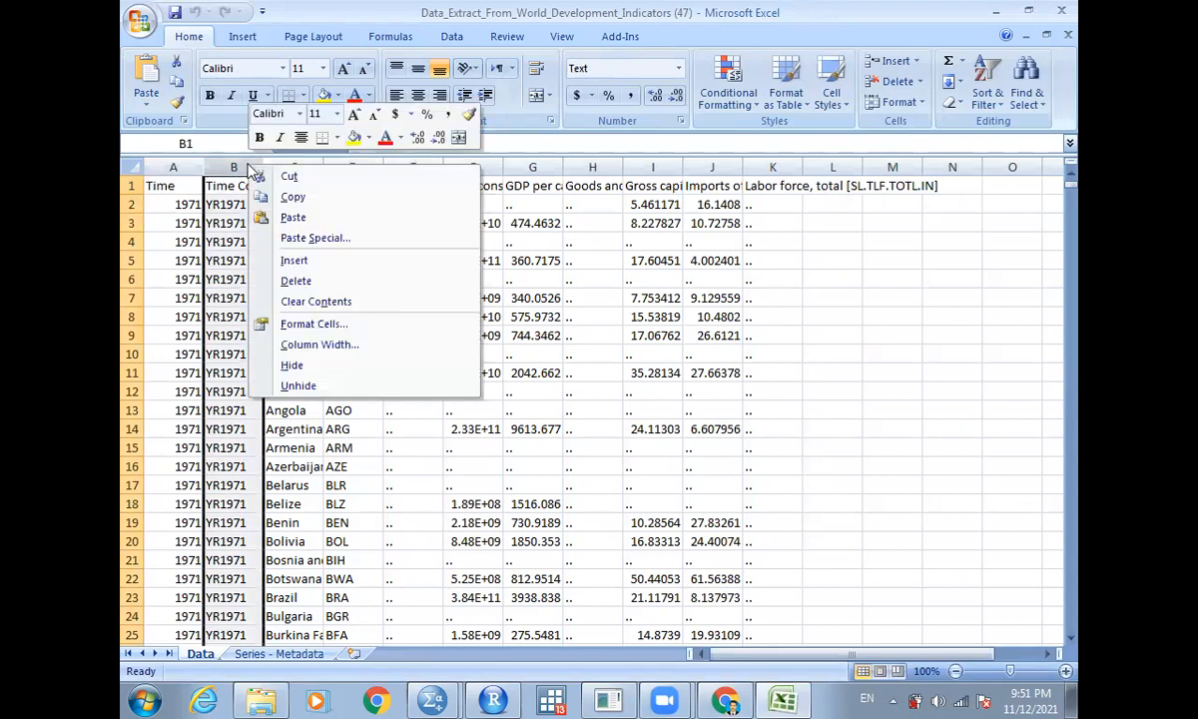
click(302, 284)
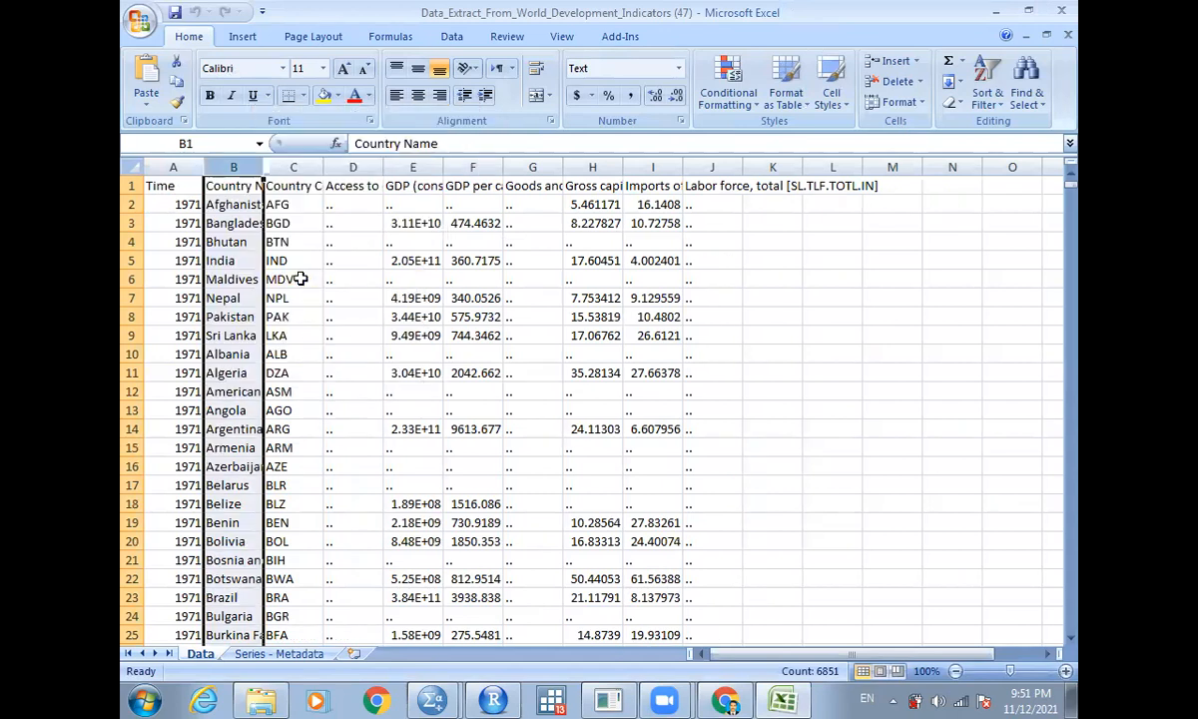
- Delete the Country Code column from the data sheet
click(300, 167)
right_click(300, 168)
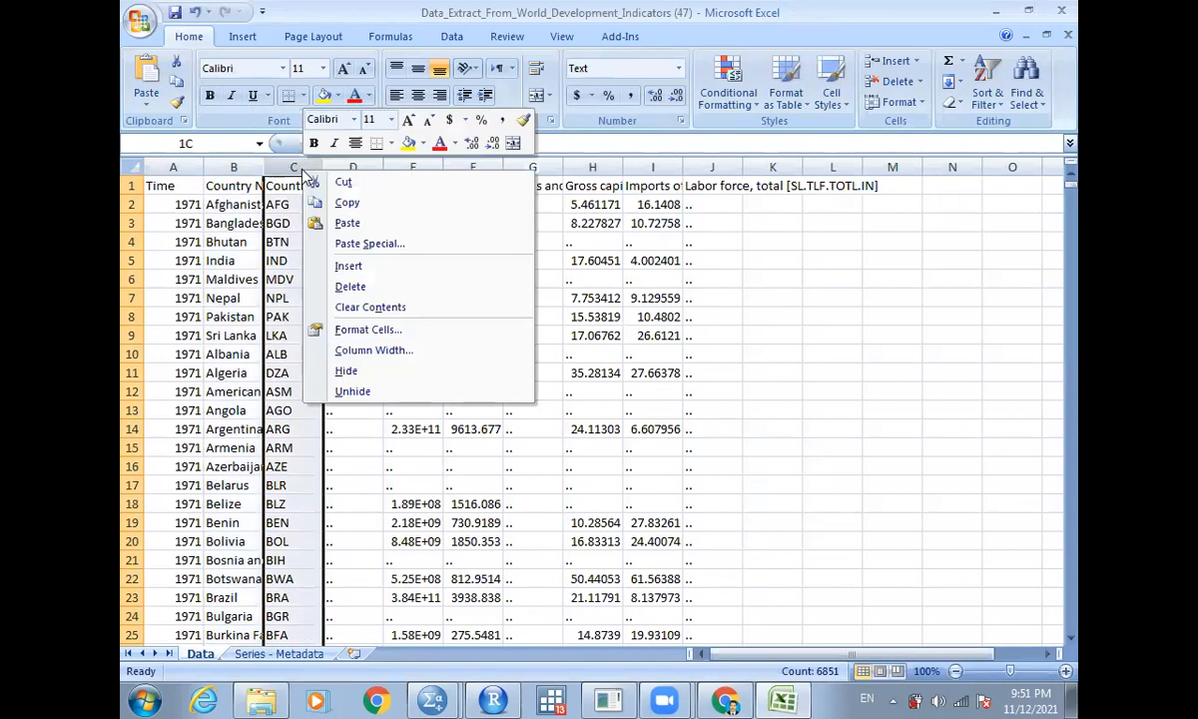
click(347, 290)
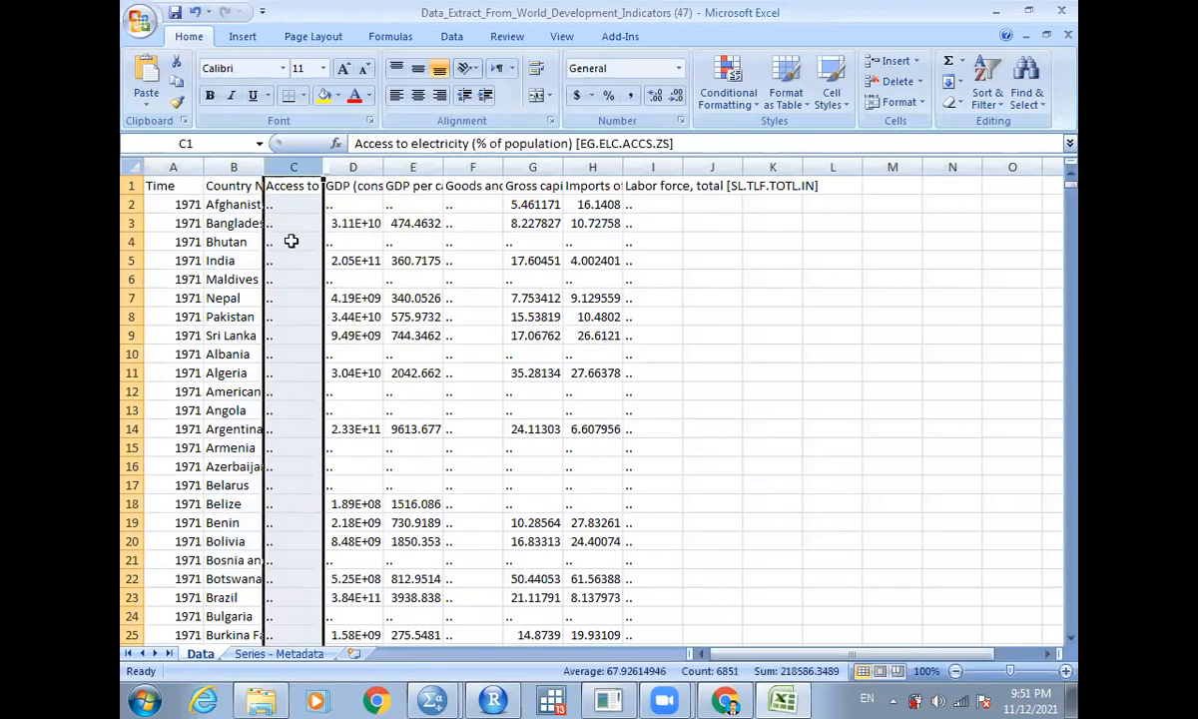
- Turn on filters for the header row and sort the data by Country Name from A to Z
click(237, 204)
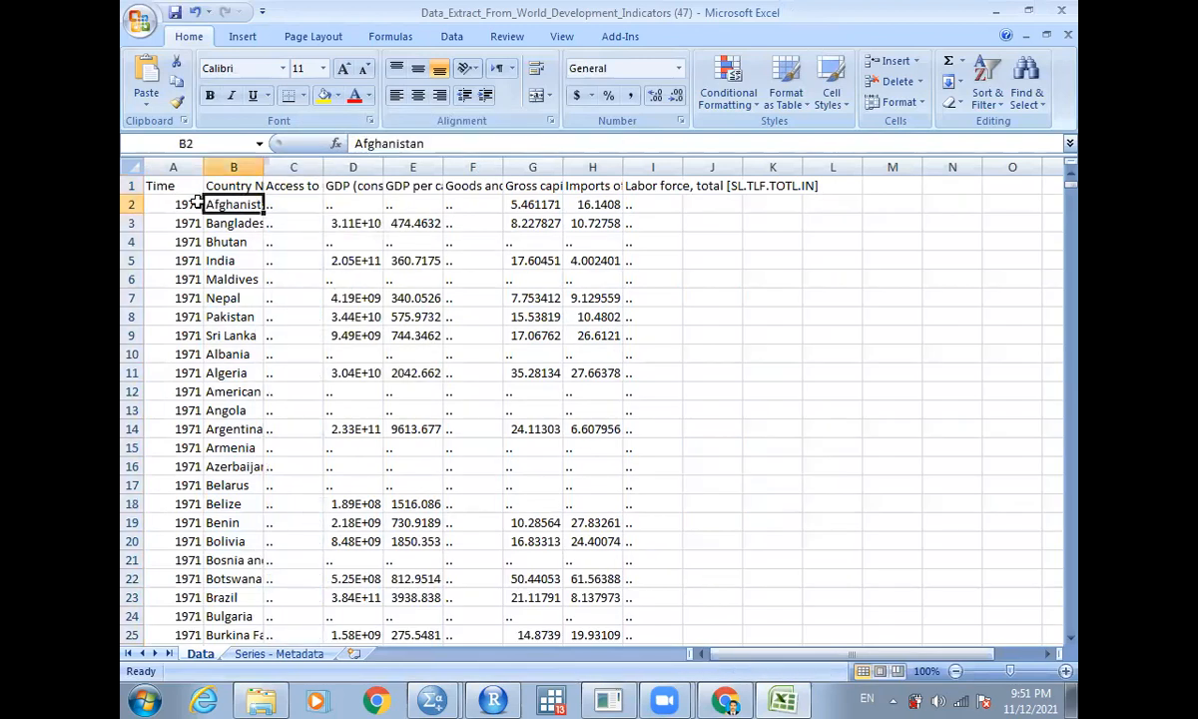
key(Down)
key(Down)
key(Down)
key(Down)
key(Up)
key(Up)
key(Up)
key(Up)
key(Up)
key(Up)
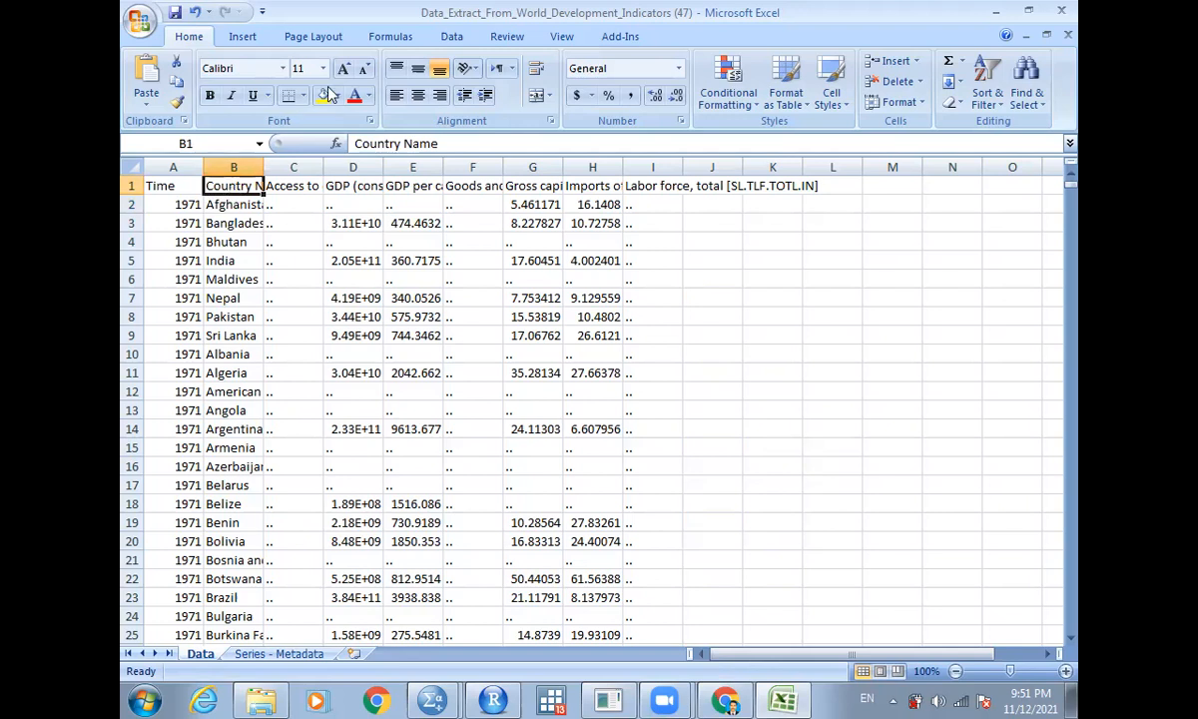
click(452, 37)
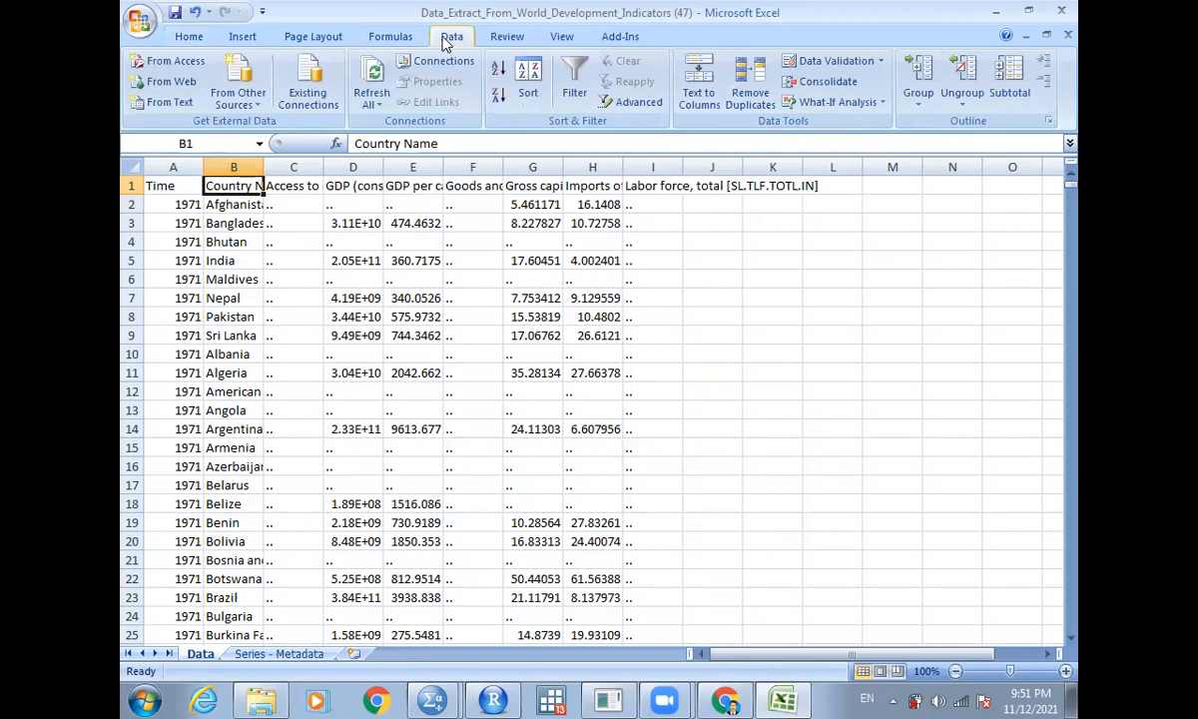
click(576, 91)
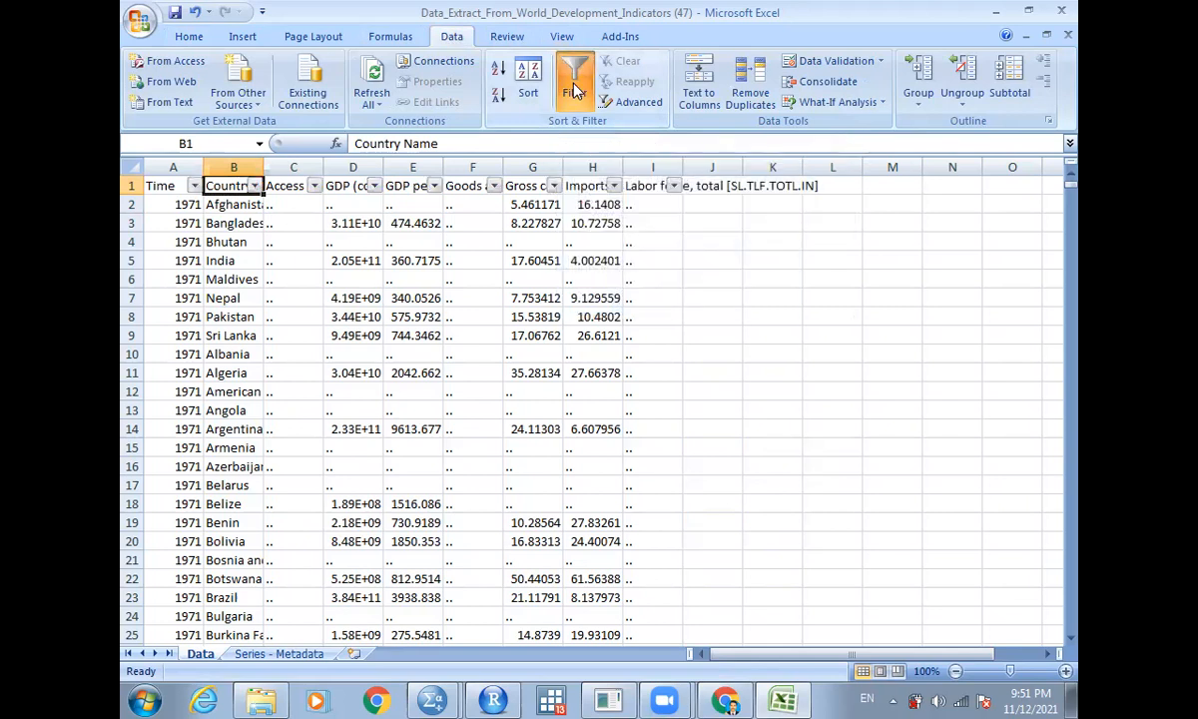
click(500, 67)
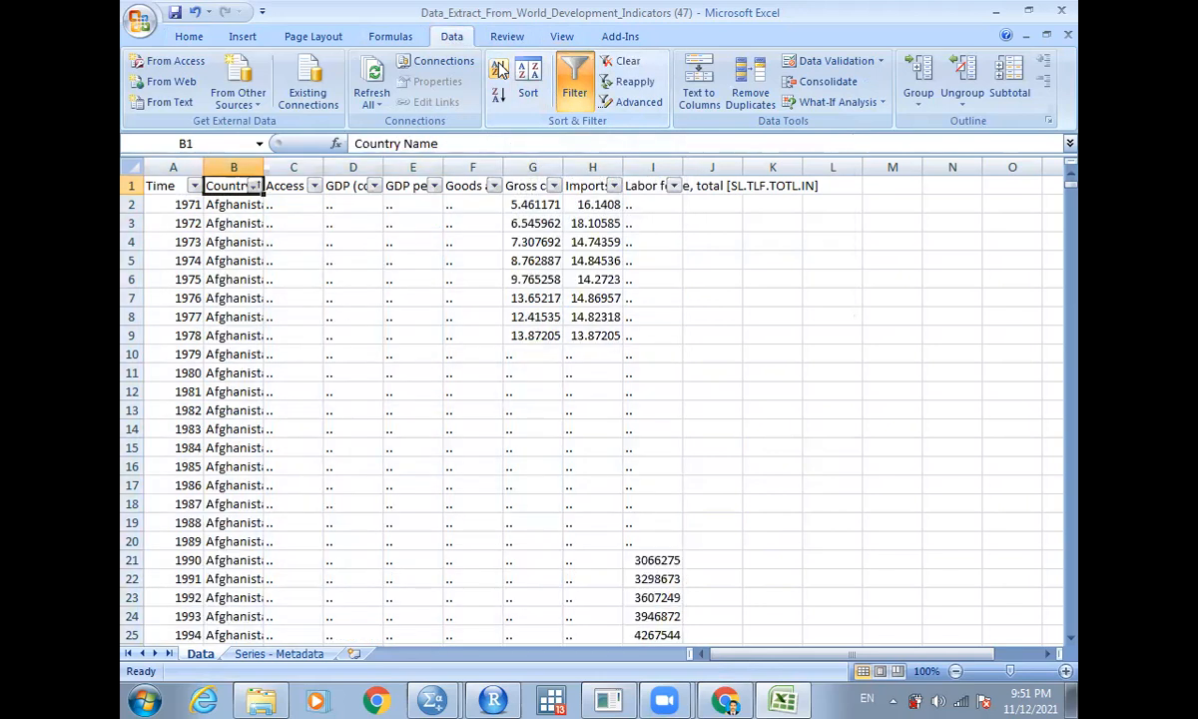
click(200, 206)
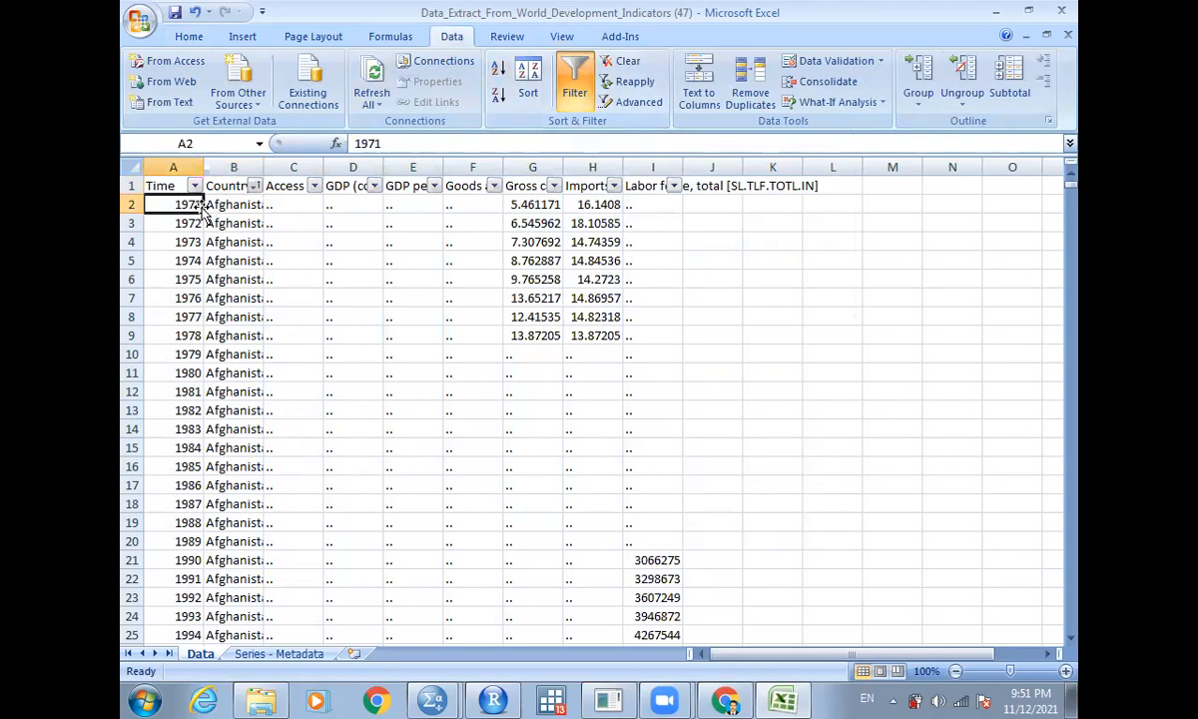
key(Down)
key(Down)
key(Down)
key(Down)
key(Down)
key(Down)
key(Down)
key(Down)
key(Down)
key(Down)
key(Down)
key(Down)
key(Down)
key(Down)
key(Down)
key(Down)
key(Down)
key(Down)
key(Down)
key(Down)
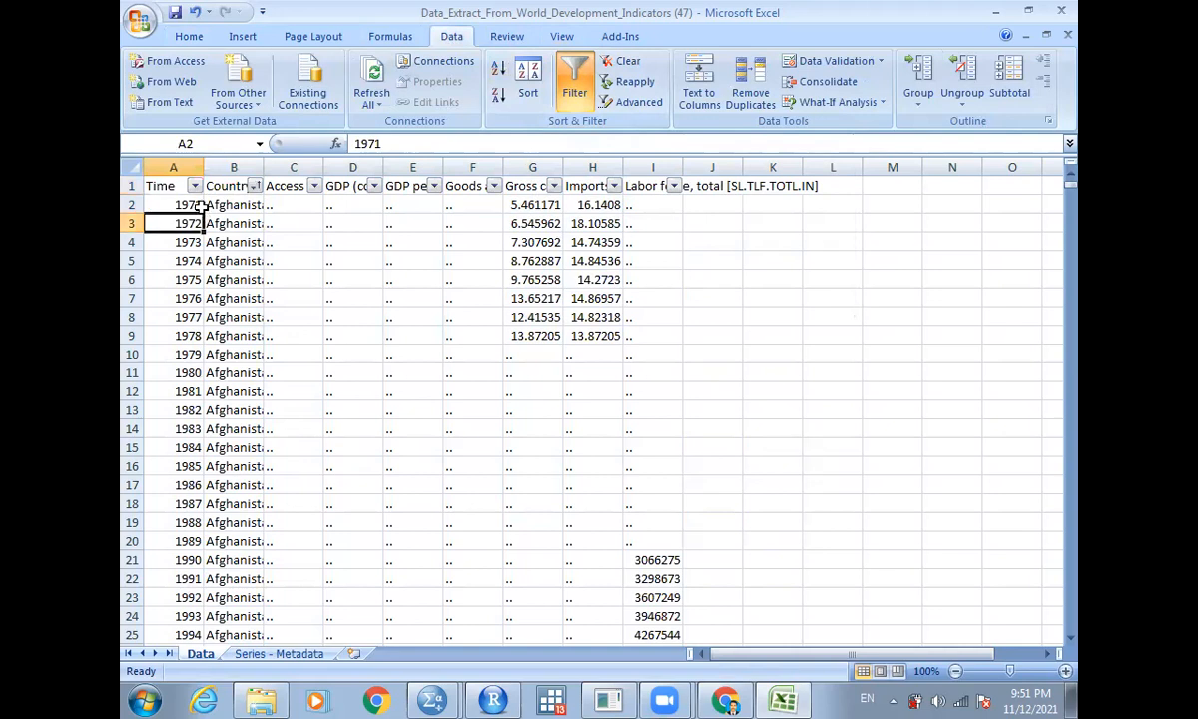
- Scroll through the sorted data to examine the rows for each country
key(Down)
key(Down)
key(Down)
key(Down)
key(Down)
key(Down)
key(Down)
key(Down)
key(Down)
key(Down)
key(Down)
key(Down)
key(Down)
key(Down)
key(Down)
key(Down)
key(Down)
key(Down)
key(Down)
key(Down)
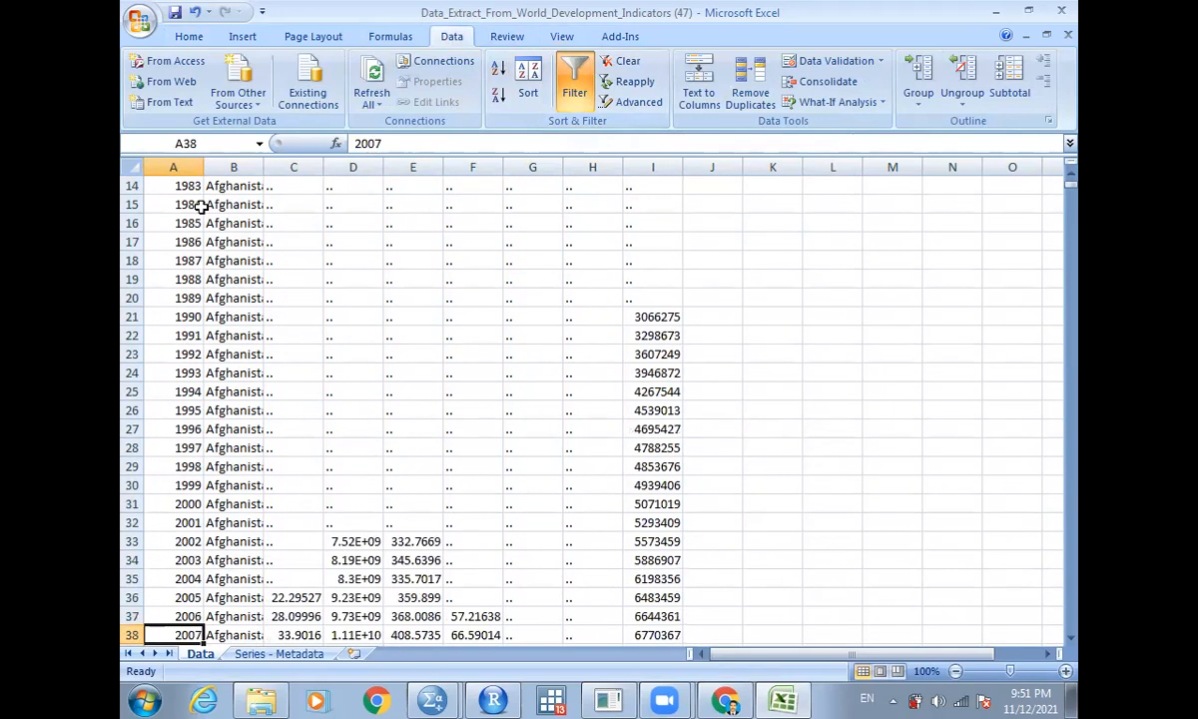
key(Down)
key(Down)
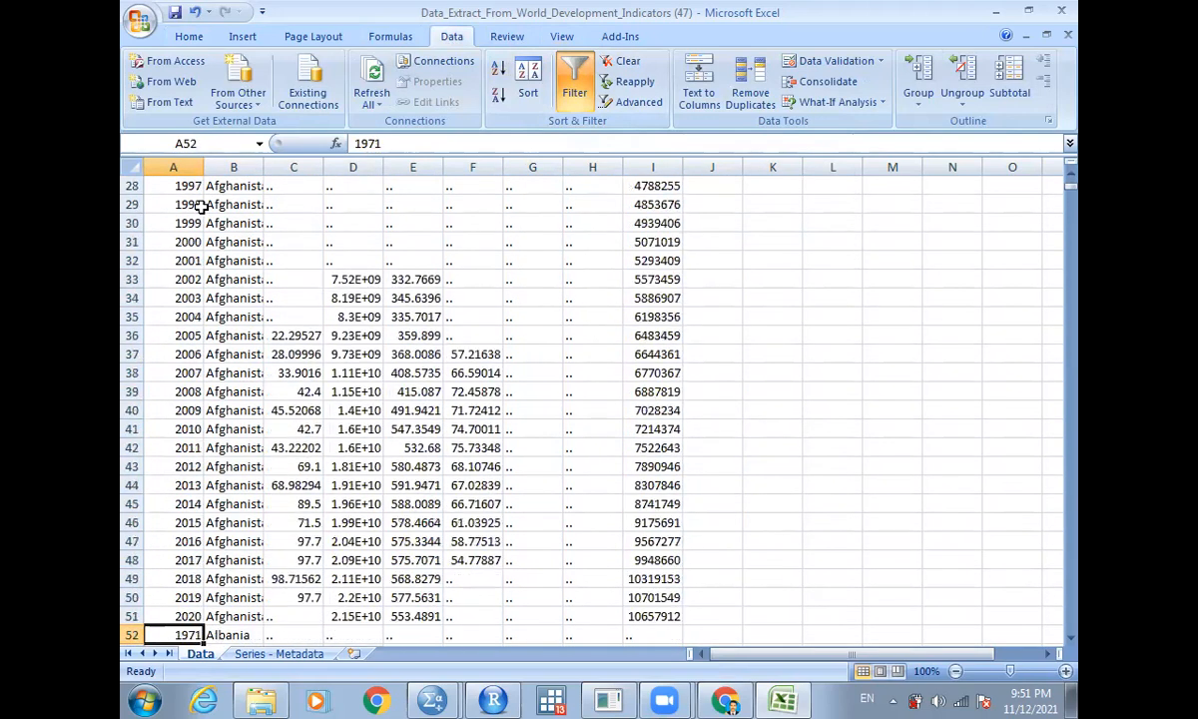
key(Right)
key(Down)
key(Down)
key(Down)
key(Down)
key(Down)
key(Down)
key(Down)
key(Down)
key(Down)
key(Down)
key(Down)
key(Down)
key(Down)
key(Down)
key(Down)
key(Down)
key(Down)
key(Down)
key(Down)
key(Down)
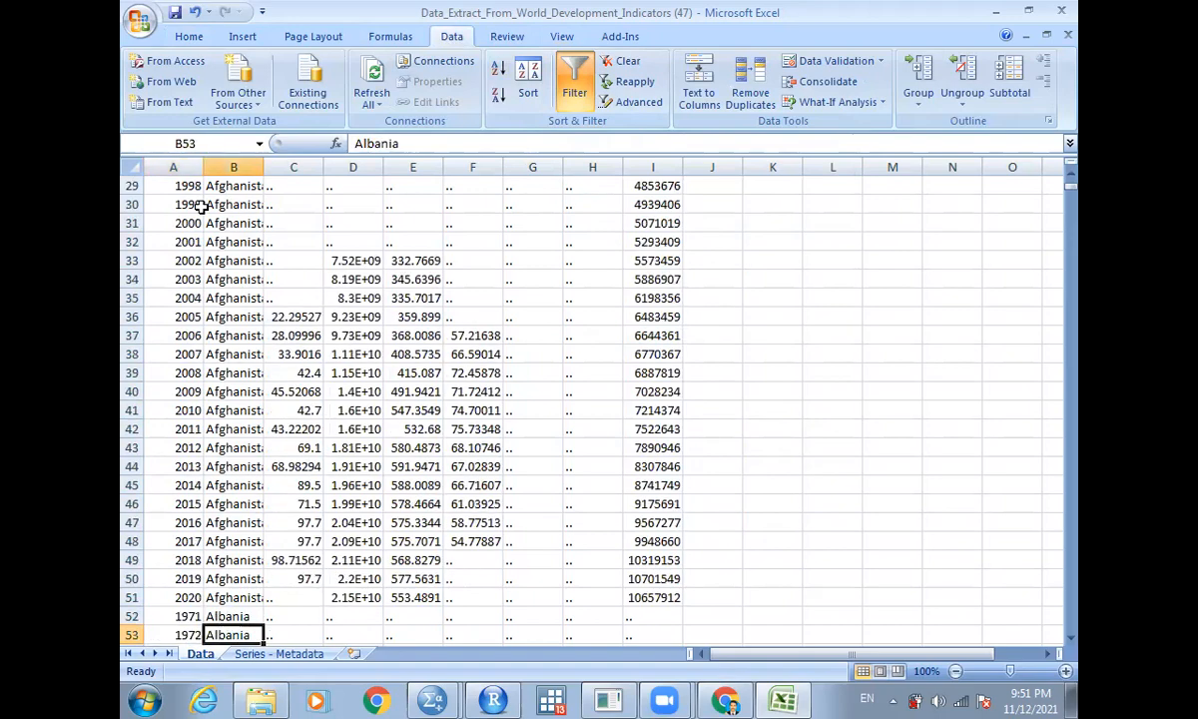
key(Down)
key(Down)
key(Down)
key(Down)
key(Down)
key(Down)
key(Down)
key(Down)
key(Down)
key(Down)
key(Down)
key(Down)
key(Down)
key(Down)
key(Down)
key(Down)
key(Down)
key(Down)
key(Down)
key(Down)
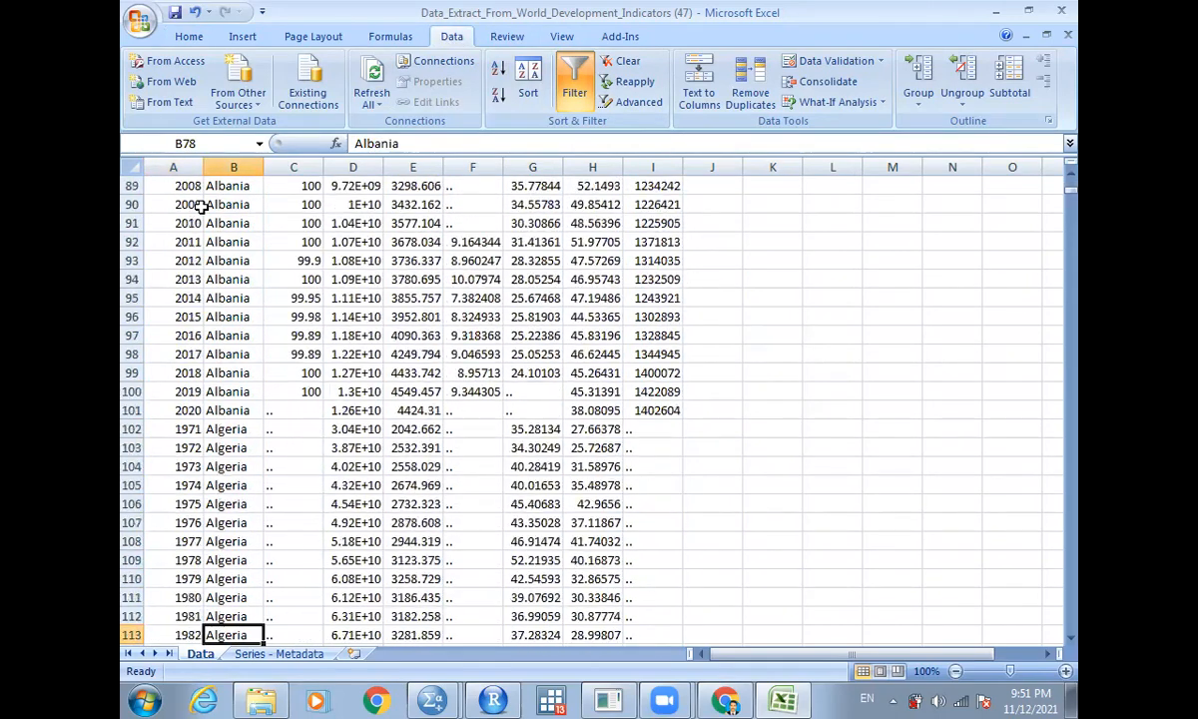
key(Down)
key(Down)
key(Down)
key(Down)
key(Down)
key(Down)
key(Down)
key(Down)
key(Down)
key(Down)
key(Down)
key(Down)
key(Down)
key(Down)
key(Down)
key(Down)
key(Down)
key(Down)
key(Down)
key(Down)
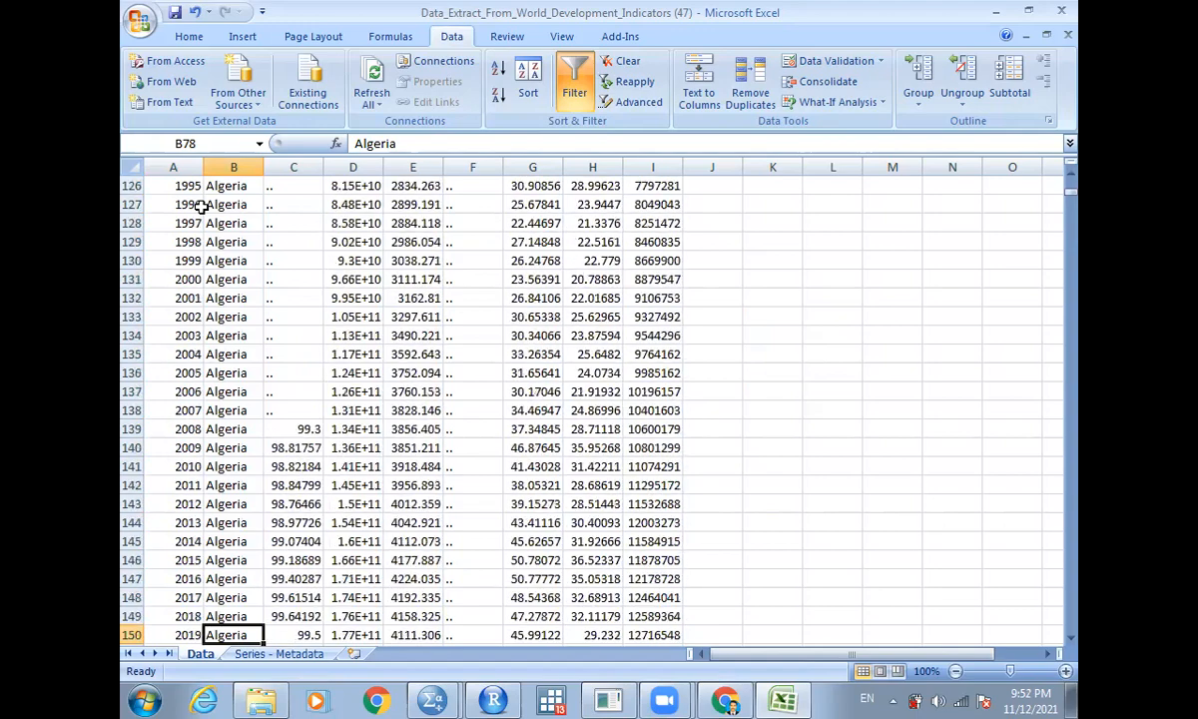
key(Down)
key(Down)
key(Down)
key(Down)
key(Down)
key(Down)
key(Down)
key(Down)
key(Down)
key(Down)
key(Down)
key(Down)
key(Down)
key(Down)
key(Down)
key(Down)
key(Down)
key(Down)
key(Down)
key(Down)
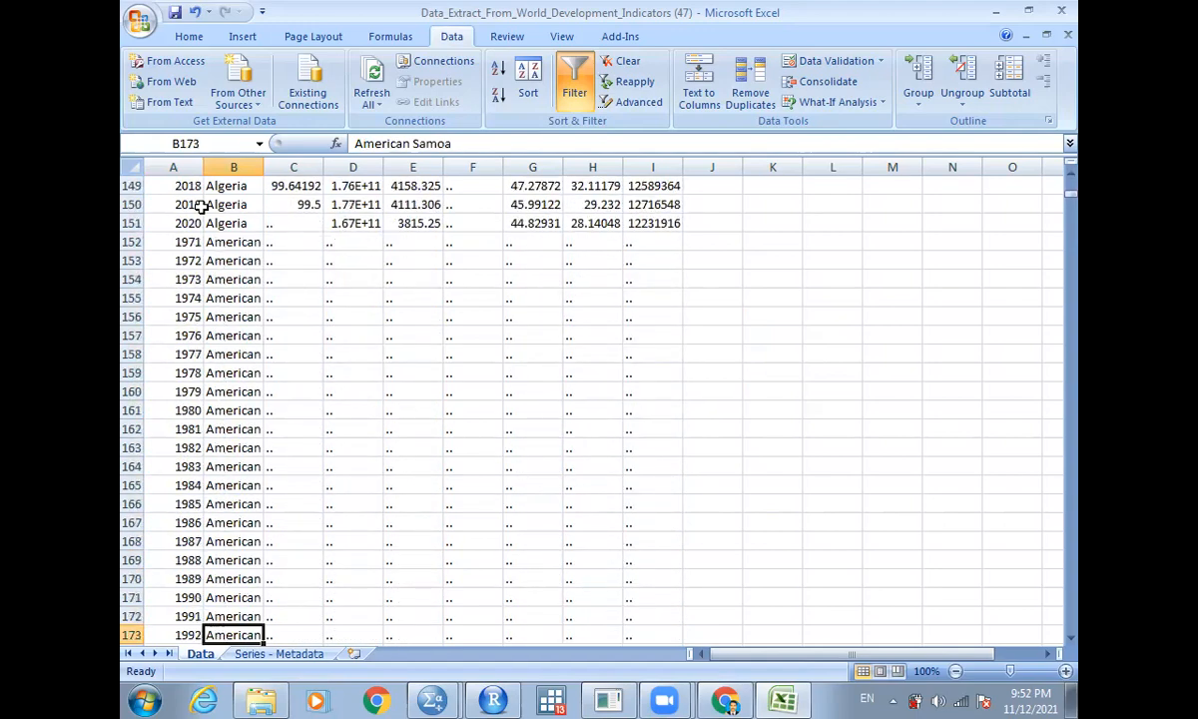
key(Down)
key(Down)
key(Down)
key(Down)
key(Down)
key(Down)
key(Down)
key(Down)
key(Down)
key(Down)
key(Down)
key(Down)
key(Down)
key(Down)
key(Down)
key(Down)
key(Down)
key(Down)
key(Down)
key(Down)
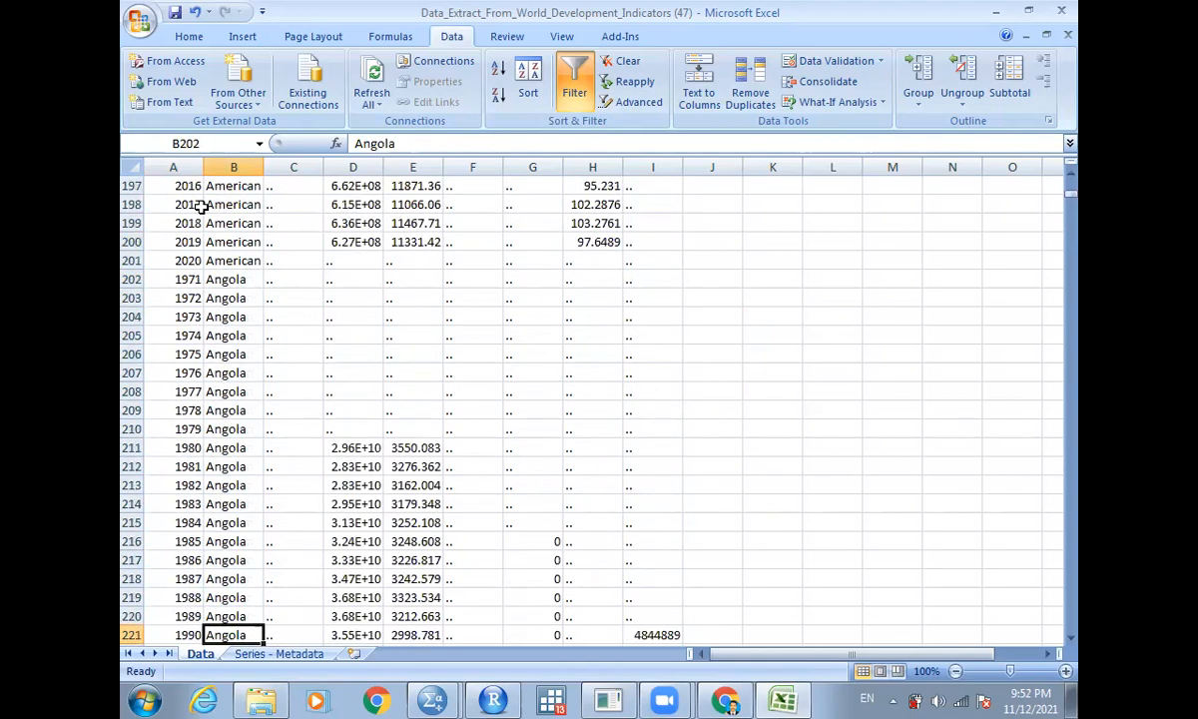
key(Down)
key(Down)
key(Down)
key(Down)
key(Down)
key(Down)
key(Down)
key(Down)
key(Down)
key(Down)
key(Down)
key(Down)
key(Down)
key(Down)
key(Down)
key(Down)
key(Down)
key(Down)
key(Down)
key(Down)
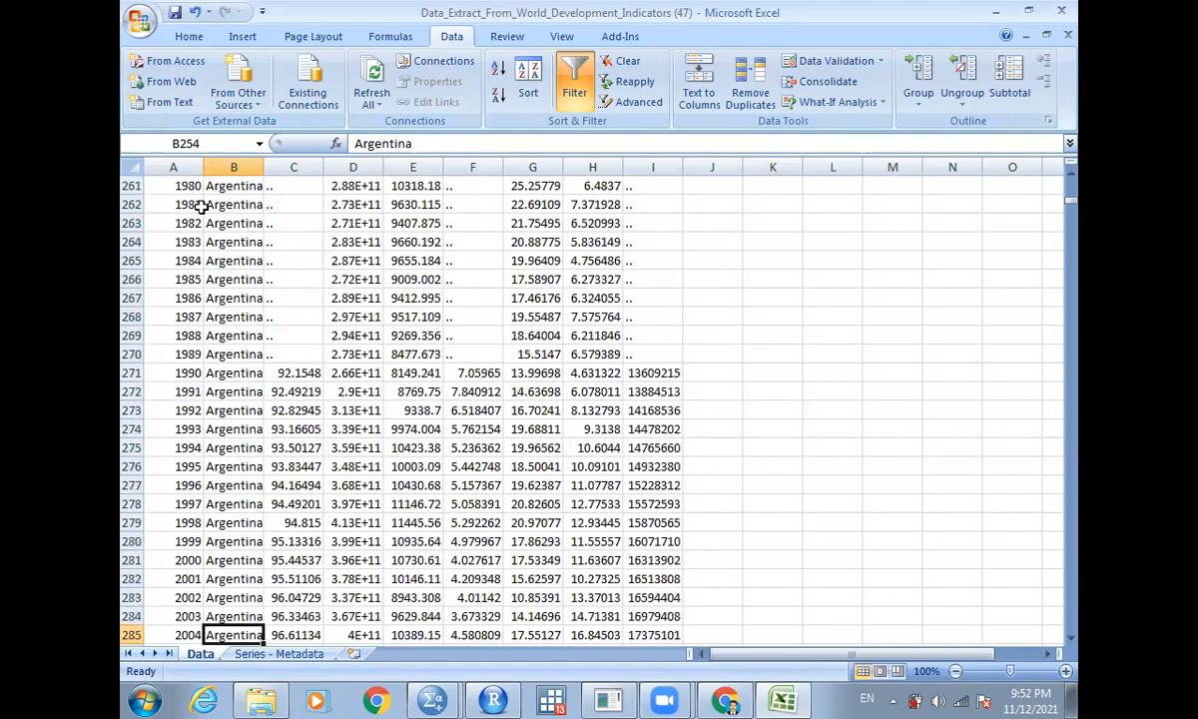
key(Page_Down)
key(Page_Down)
key(Page_Down)
key(Page_Down)
key(Page_Down)
key(Page_Down)
key(Page_Down)
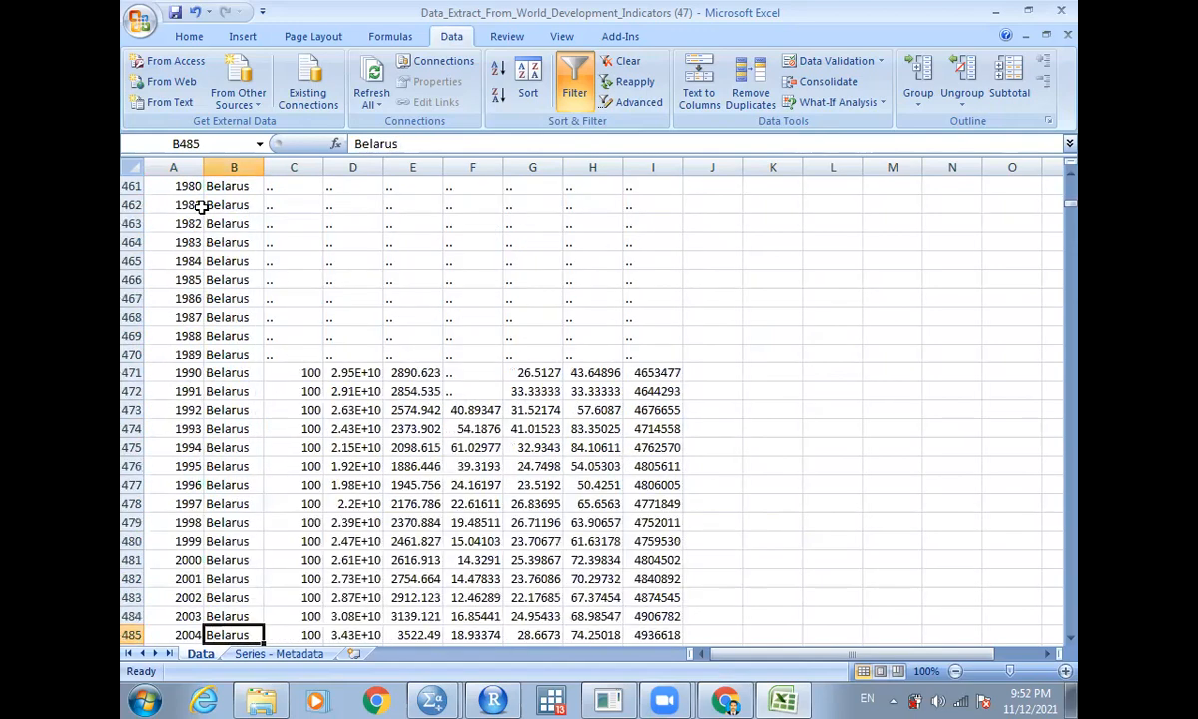
key(Page_Up)
key(Page_Up)
key(Page_Up)
key(Page_Up)
key(Page_Up)
key(Page_Up)
key(Page_Up)
key(Page_Up)
key(Page_Up)
key(Page_Up)
key(Page_Up)
key(Page_Up)
key(Page_Up)
key(Page_Up)
key(Page_Up)
key(Page_Up)
key(Page_Up)
key(Page_Up)
key(Page_Up)
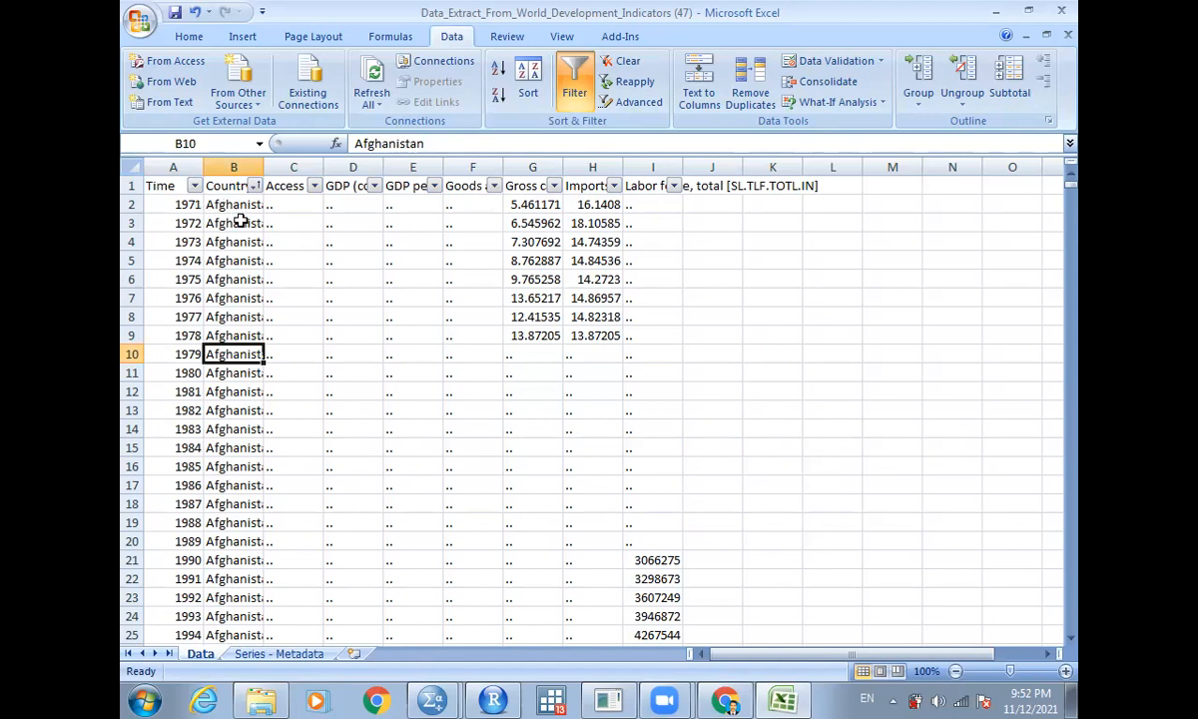
- Filter the Time column to exclude the years 1971 to 1989
click(193, 187)
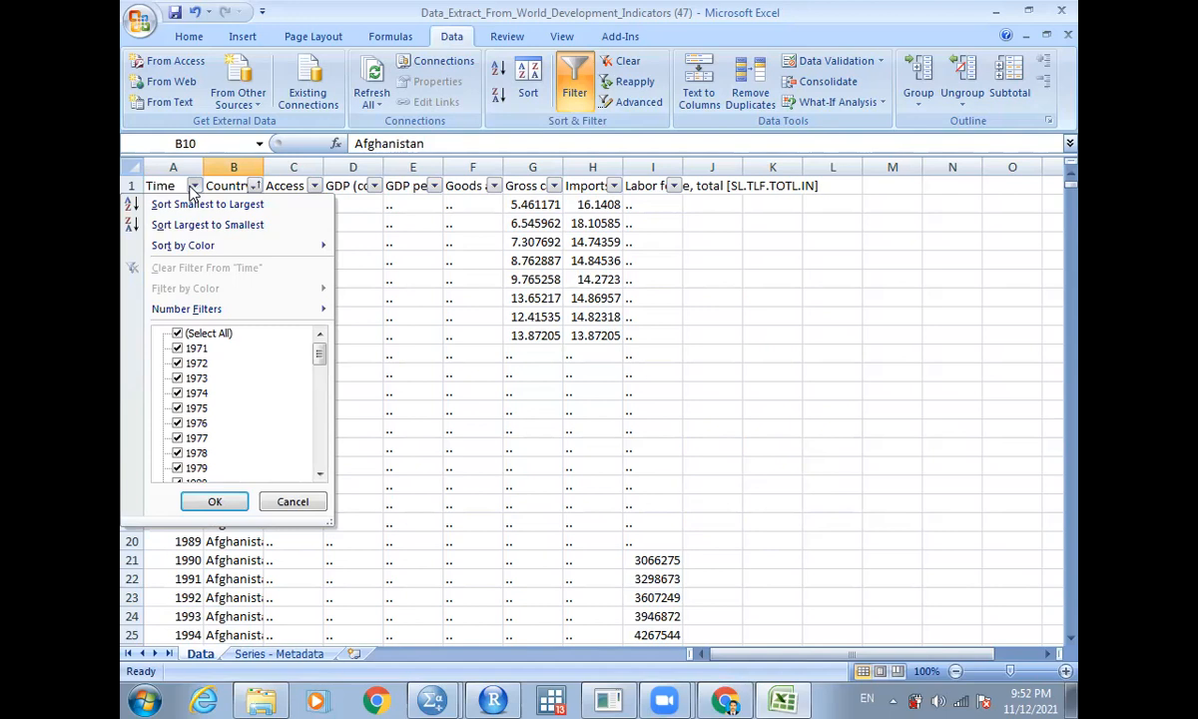
click(195, 349)
click(195, 363)
click(195, 380)
click(195, 393)
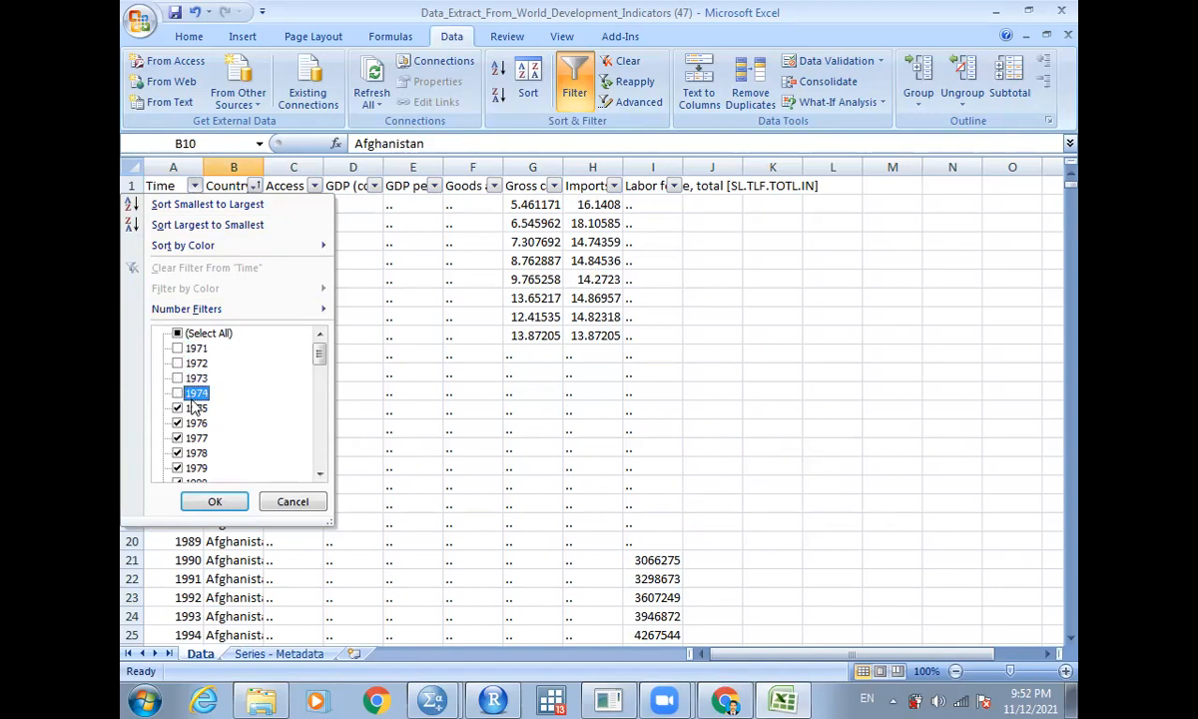
click(195, 409)
click(197, 423)
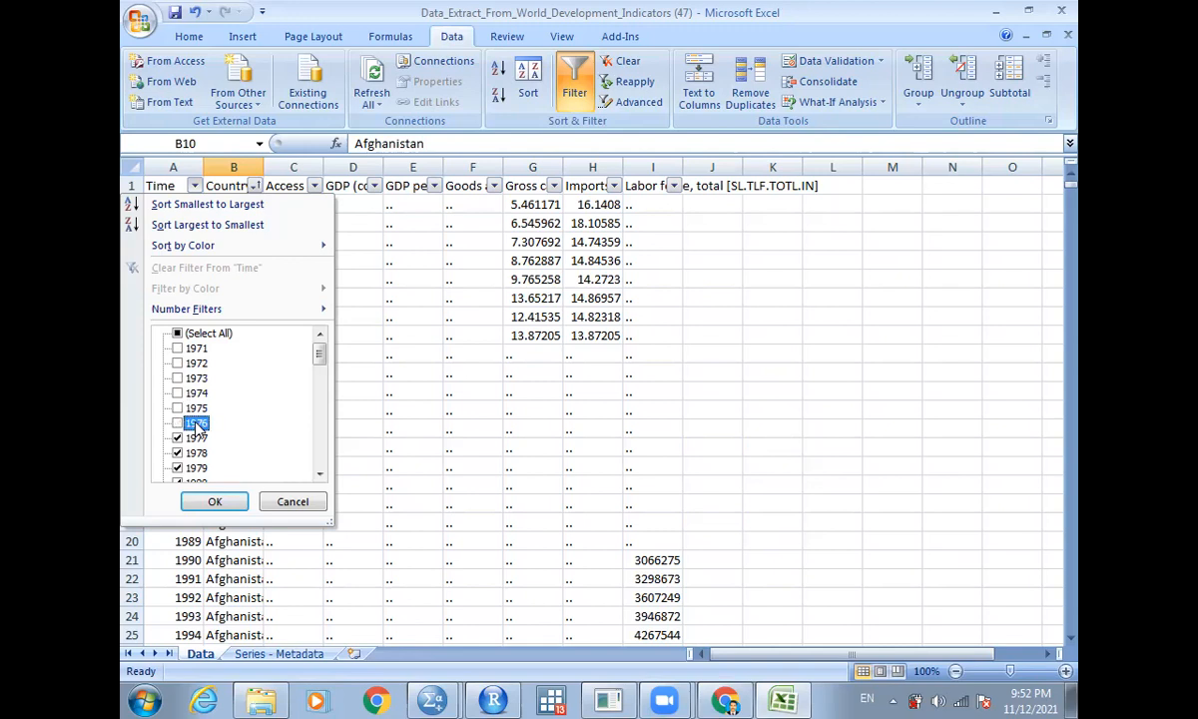
click(196, 438)
click(196, 453)
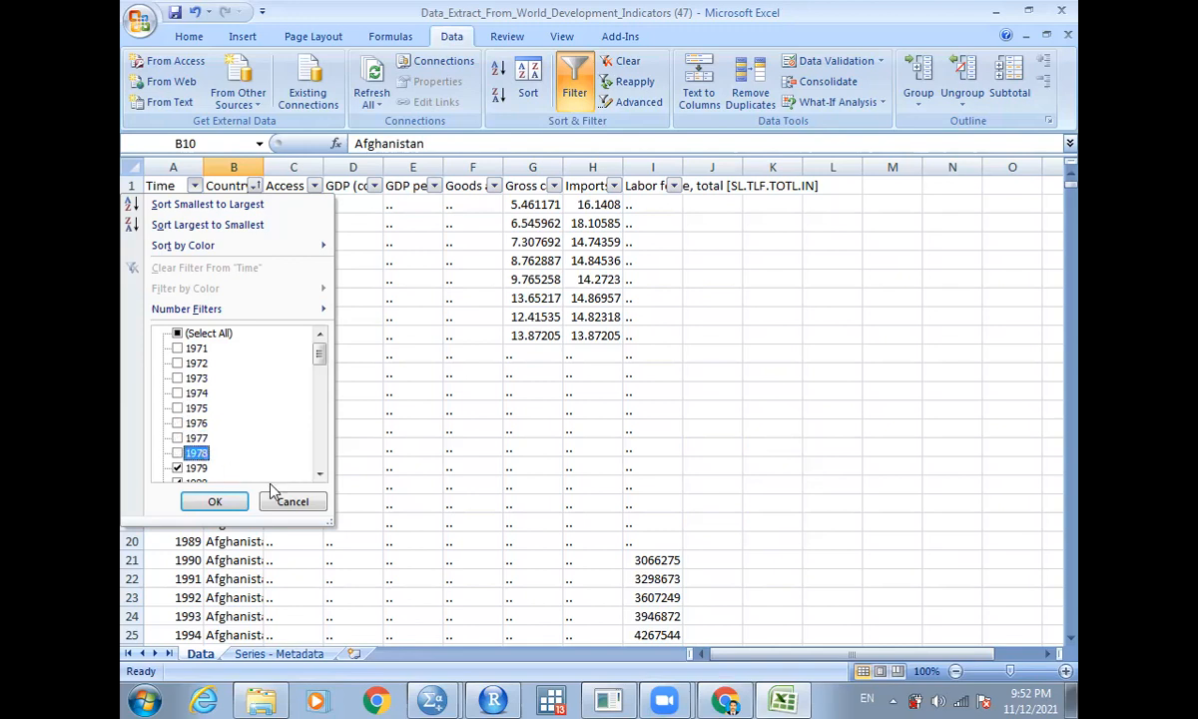
click(319, 476)
click(319, 475)
click(320, 475)
click(319, 474)
click(319, 475)
click(320, 474)
click(196, 379)
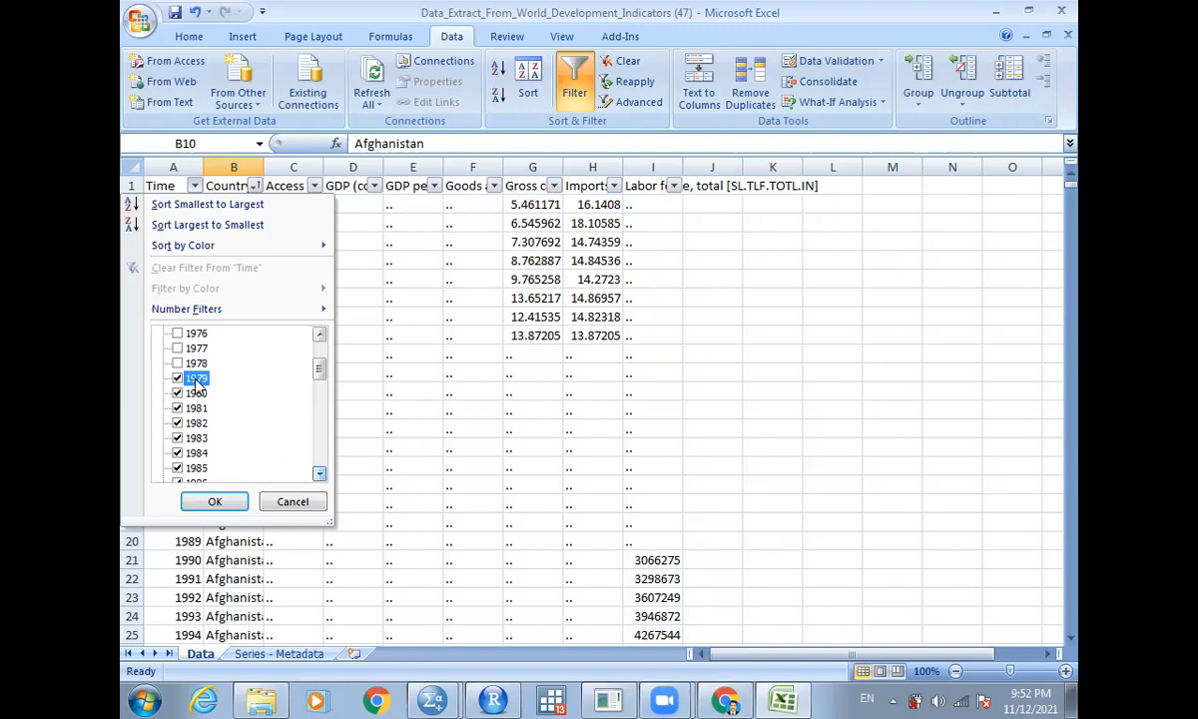
click(196, 394)
click(196, 409)
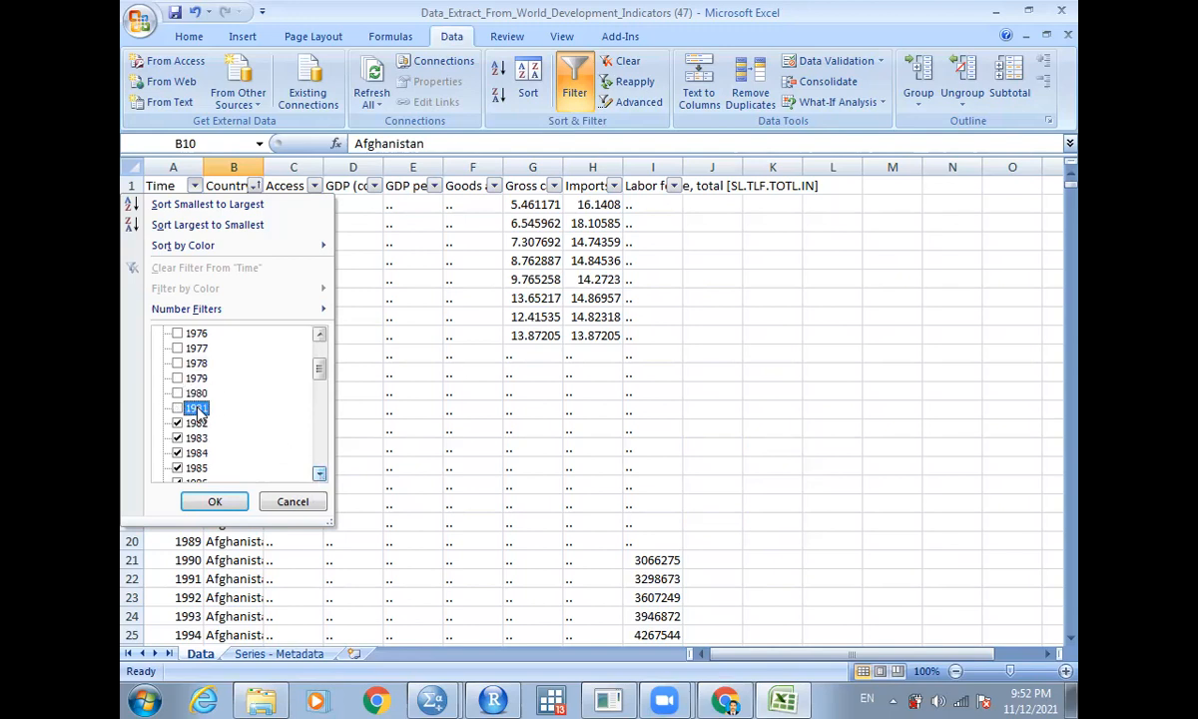
click(196, 423)
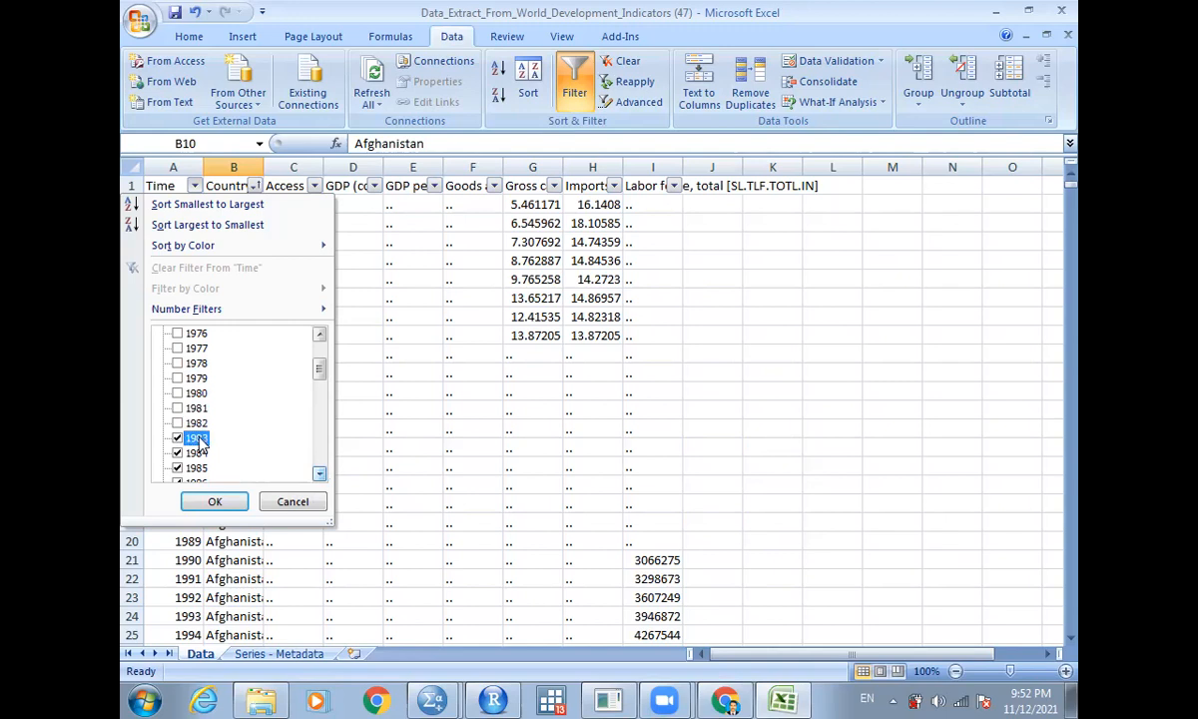
click(196, 438)
click(197, 454)
click(197, 468)
click(320, 474)
double_click(320, 474)
double_click(319, 474)
click(178, 377)
click(177, 392)
click(180, 407)
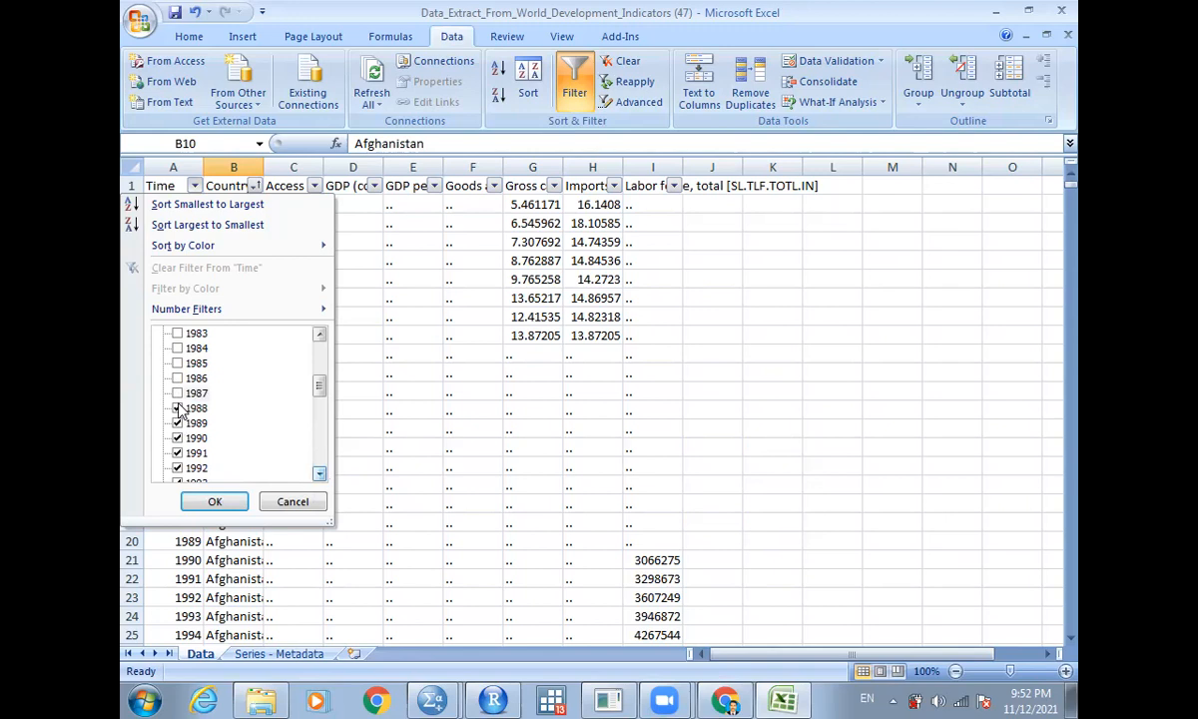
click(177, 407)
click(177, 422)
click(215, 502)
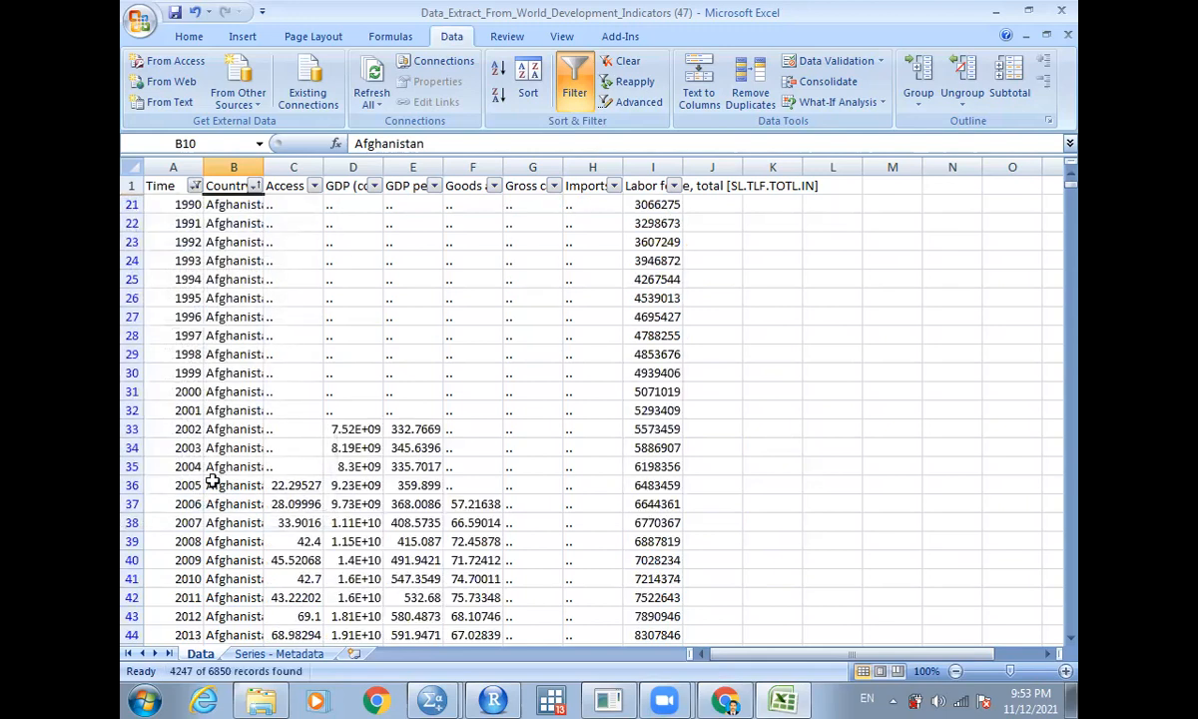
- Scroll through the filtered rows to examine the remaining years per country
click(191, 204)
key(Down)
key(Down)
key(Down)
key(Down)
key(Down)
key(Down)
key(Down)
key(Down)
key(Down)
key(Down)
key(Down)
key(Down)
key(Down)
key(Down)
key(Down)
key(Down)
key(Down)
key(Down)
key(Down)
key(Down)
key(Down)
key(Down)
key(Down)
key(Down)
key(Down)
key(Down)
key(Down)
key(Down)
key(Down)
key(Down)
key(Down)
key(Down)
key(Down)
key(Down)
key(Down)
key(Down)
key(Down)
key(Down)
key(Down)
key(Down)
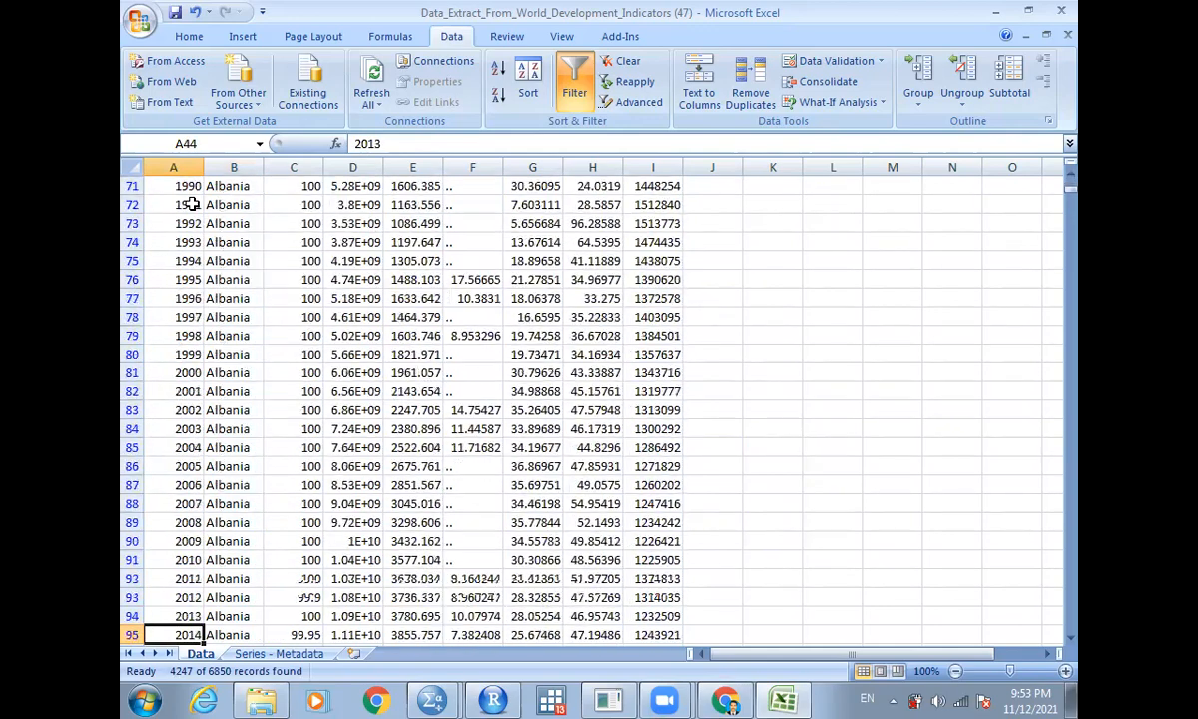
key(Right)
key(Up)
key(Up)
key(Up)
key(Up)
key(Up)
key(Up)
key(Up)
key(Up)
key(Up)
key(Up)
key(Up)
key(Up)
key(Up)
key(Up)
key(Up)
key(Up)
key(Up)
key(Up)
key(Up)
key(Up)
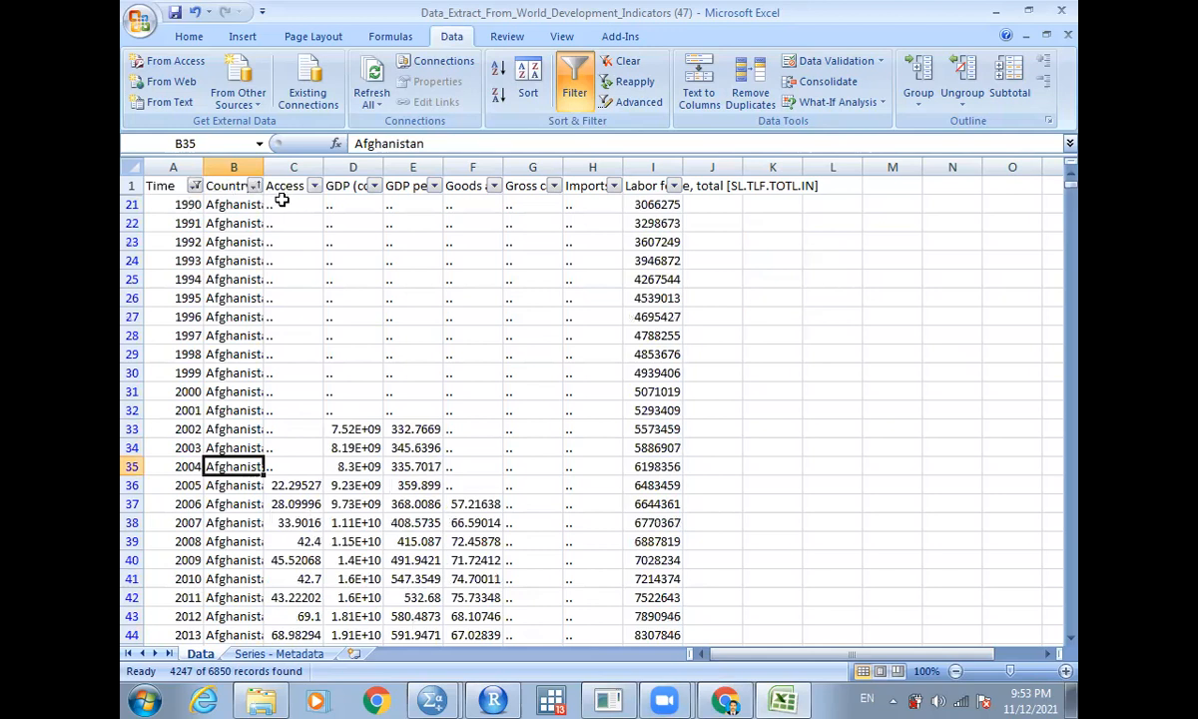
- Replace all ".." placeholders in the sheet with empty values
click(280, 205)
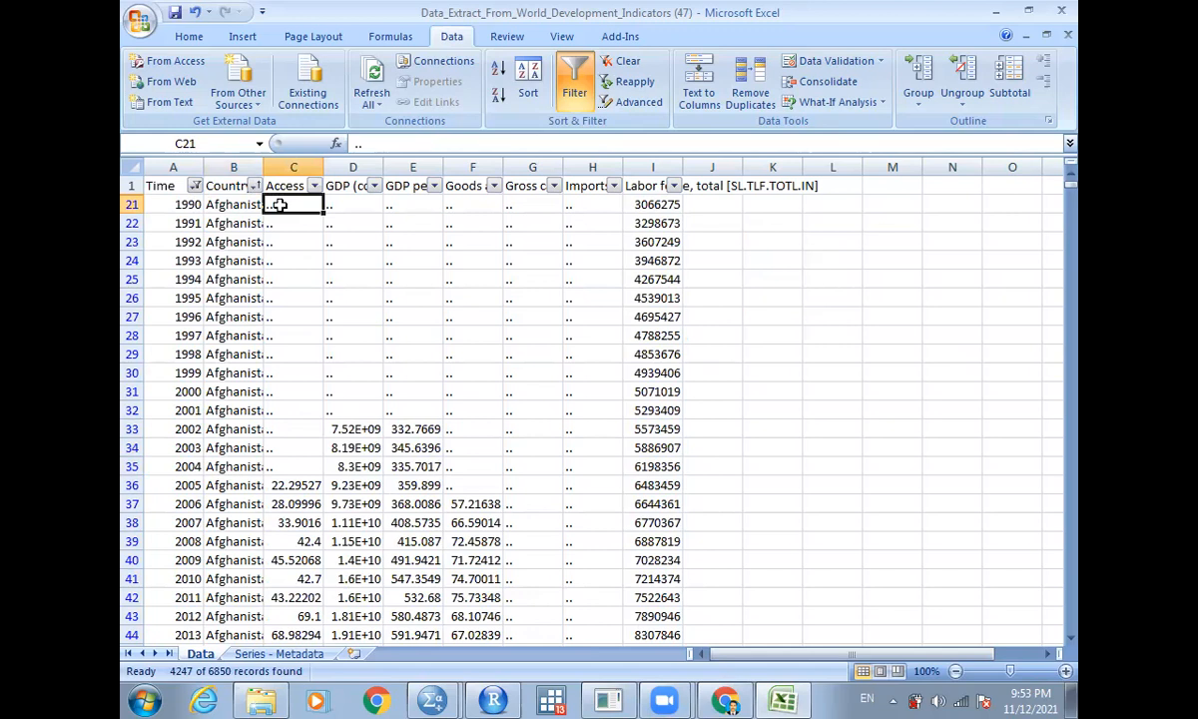
key(ctrl+c)
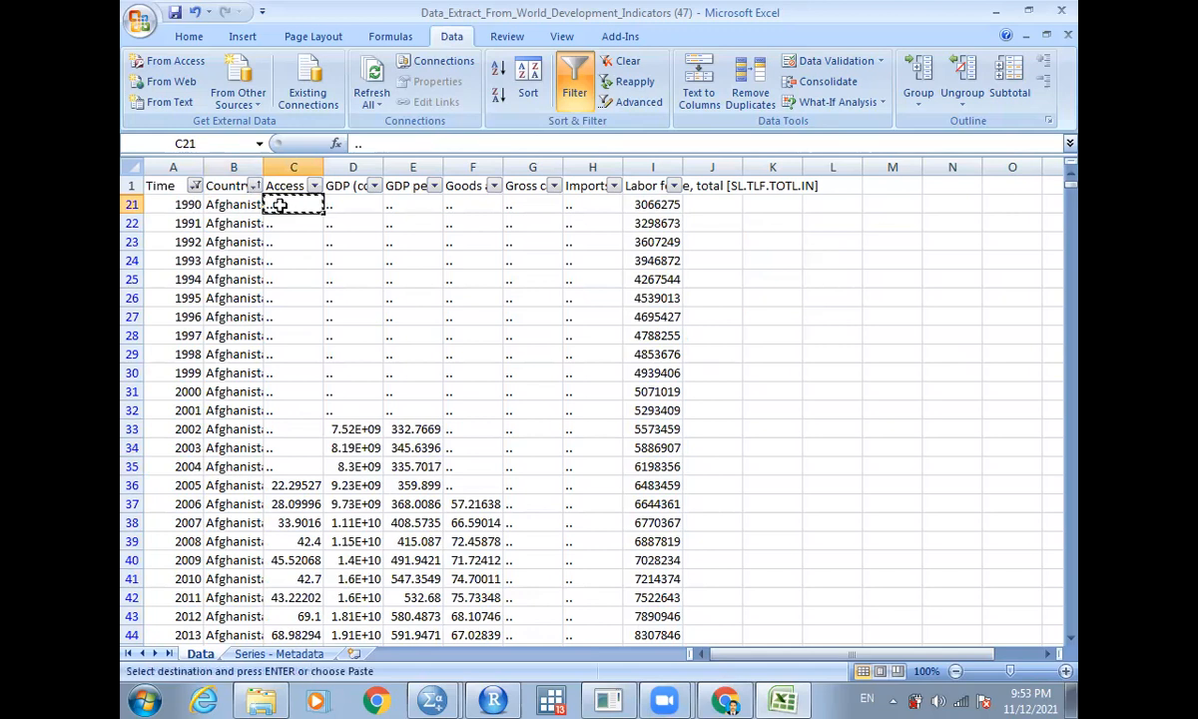
key(ctrl+f)
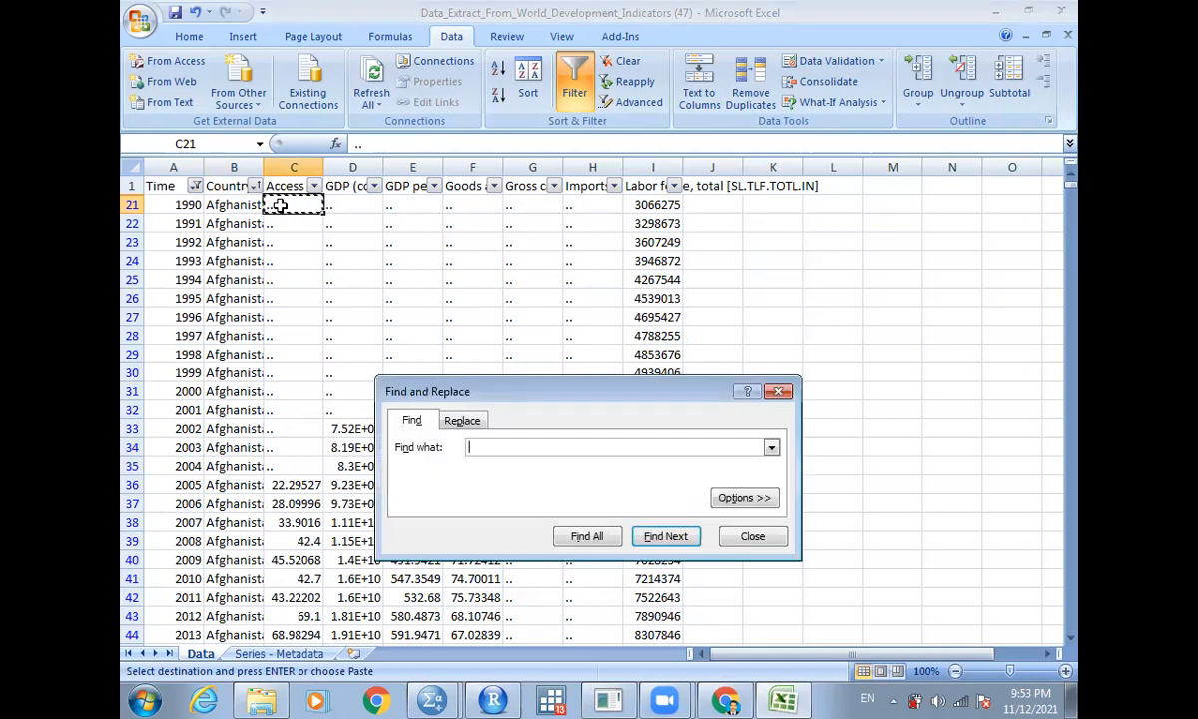
click(462, 421)
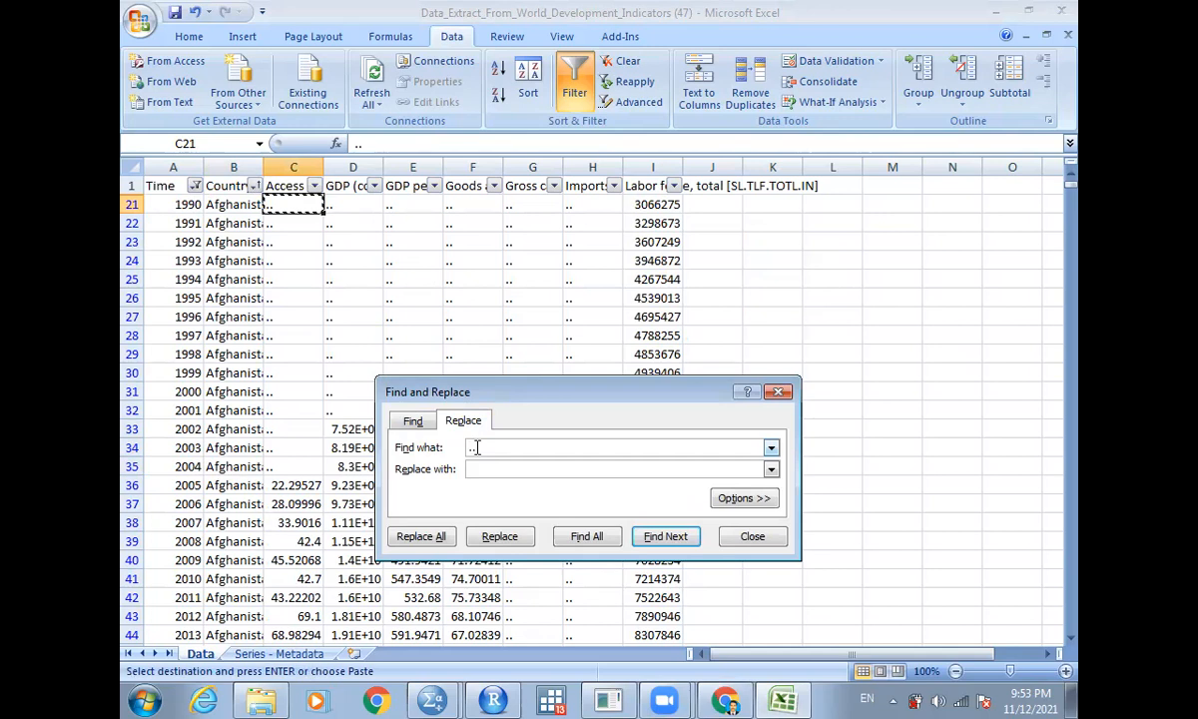
click(450, 518)
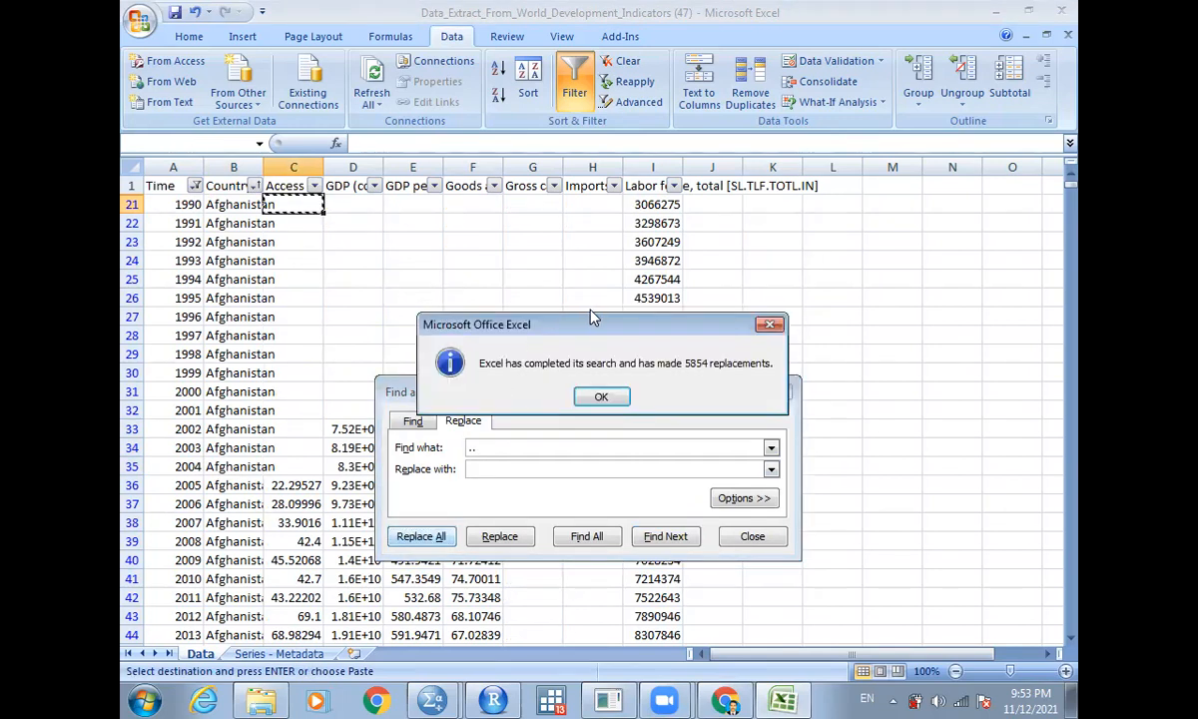
click(601, 396)
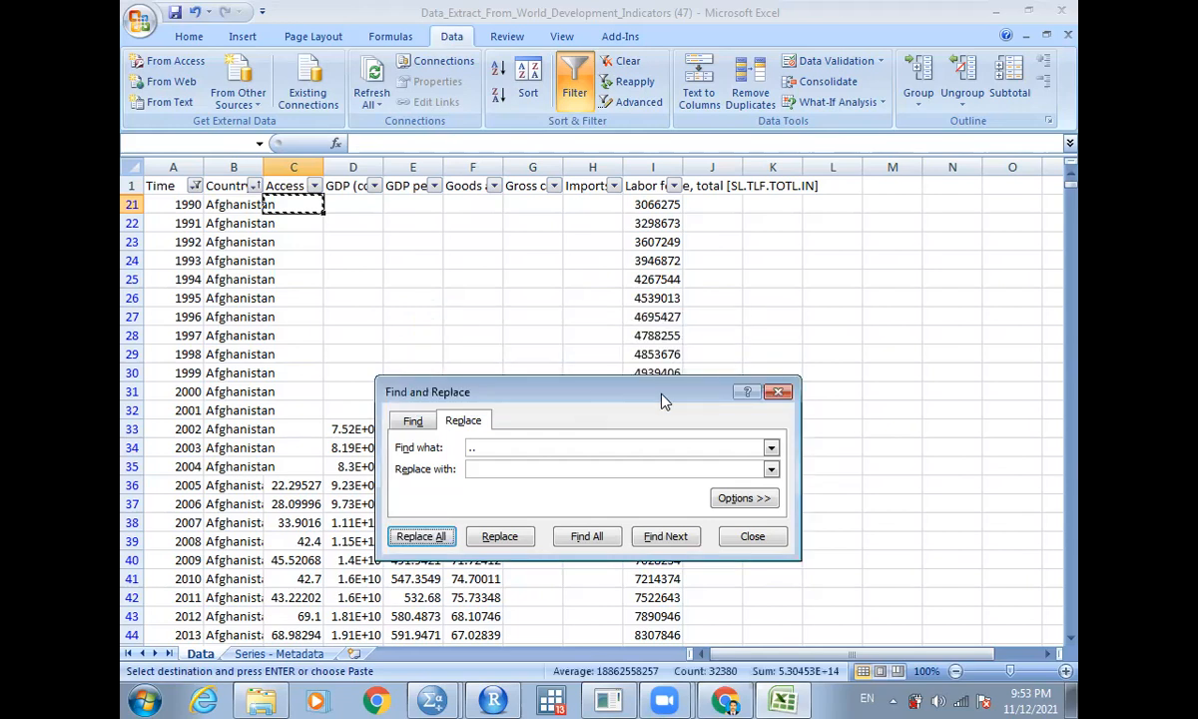
click(777, 392)
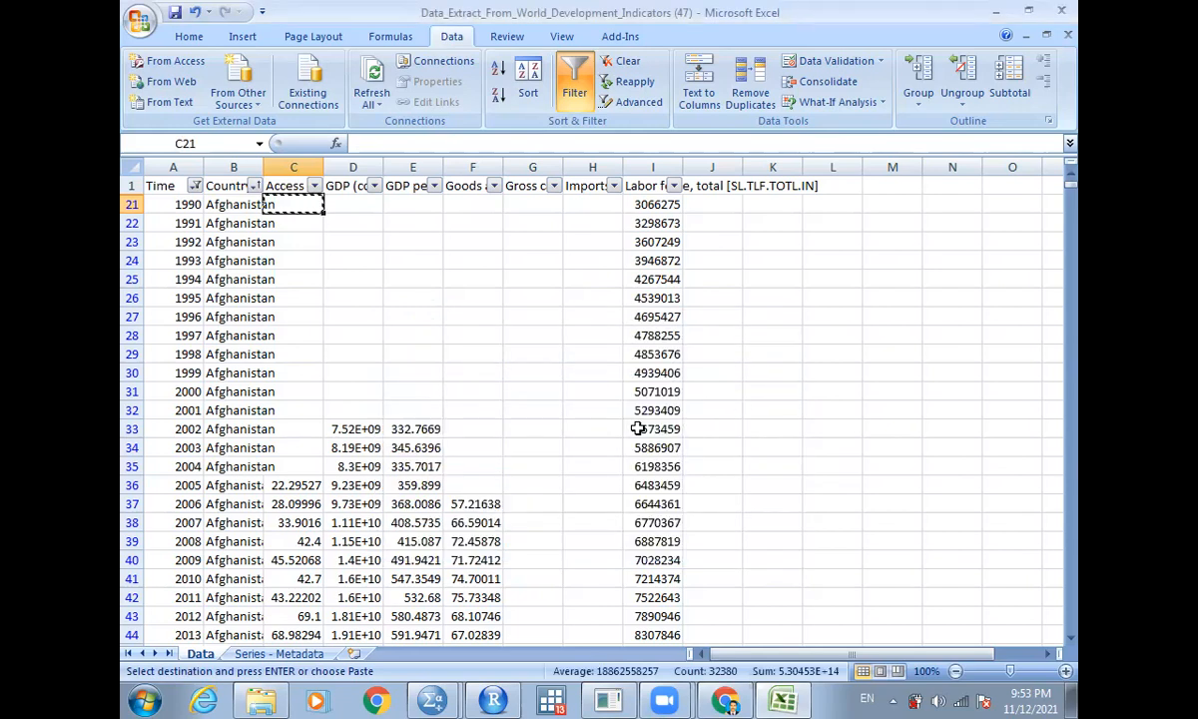
- Browse down the data columns to examine the cleaned values
click(352, 257)
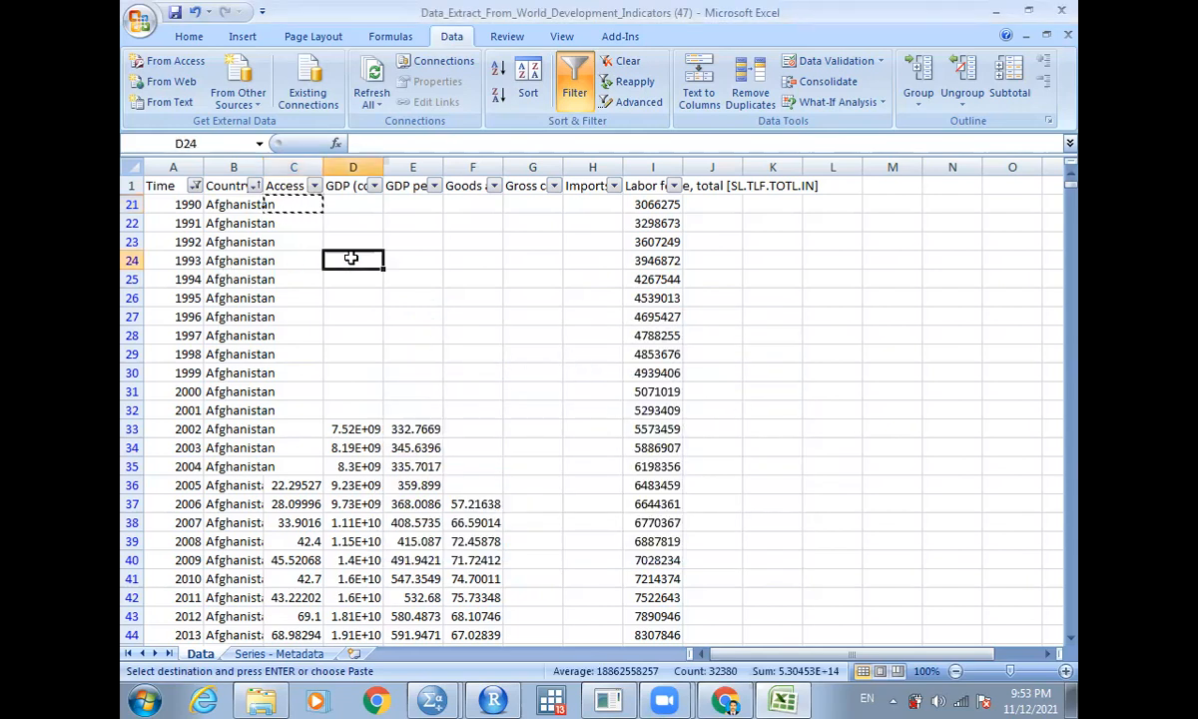
key(ctrl+Down)
key(ctrl+Down)
key(ctrl+Down)
key(Page_Down)
key(Page_Up)
key(Page_Up)
key(Page_Up)
key(Page_Up)
key(Page_Up)
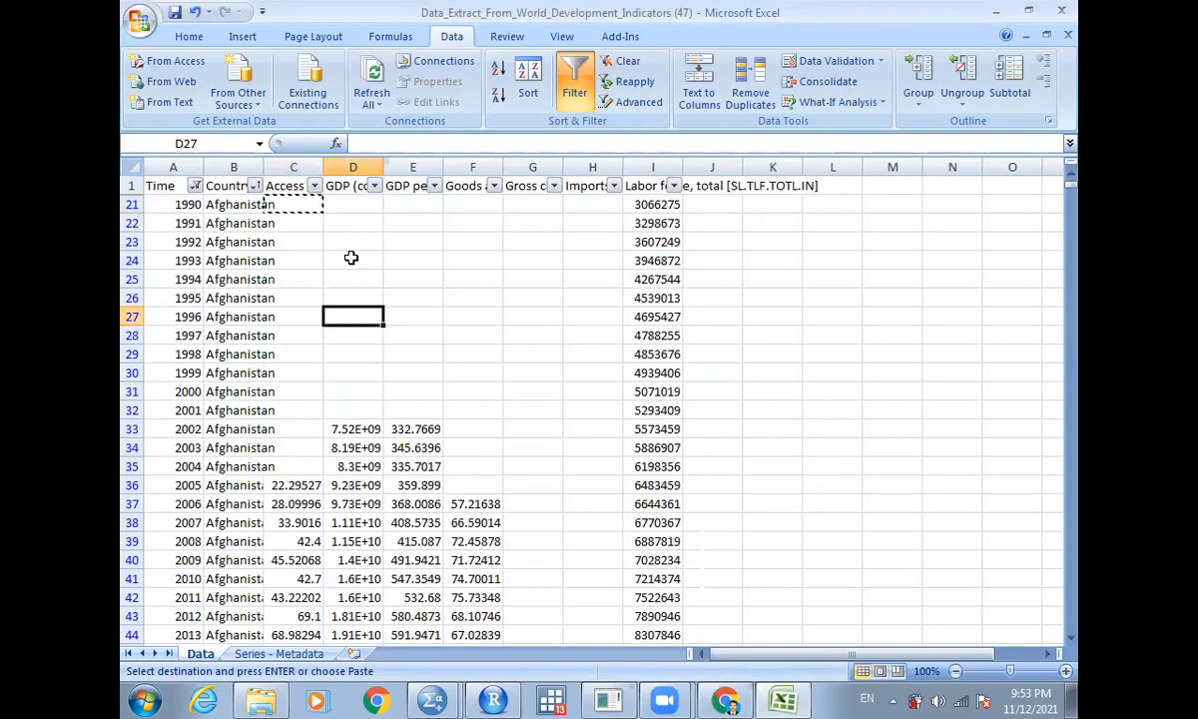
- Copy the whole filtered data range and paste it into Sheet1
click(155, 185)
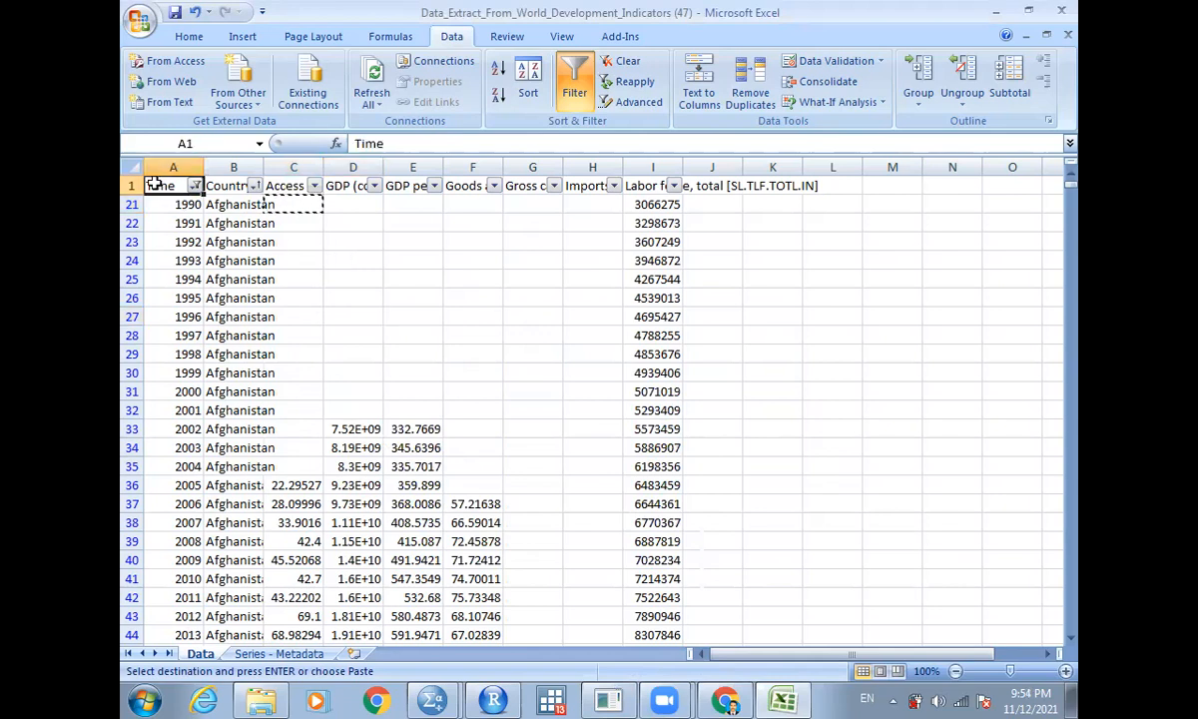
key(ctrl+shift+End)
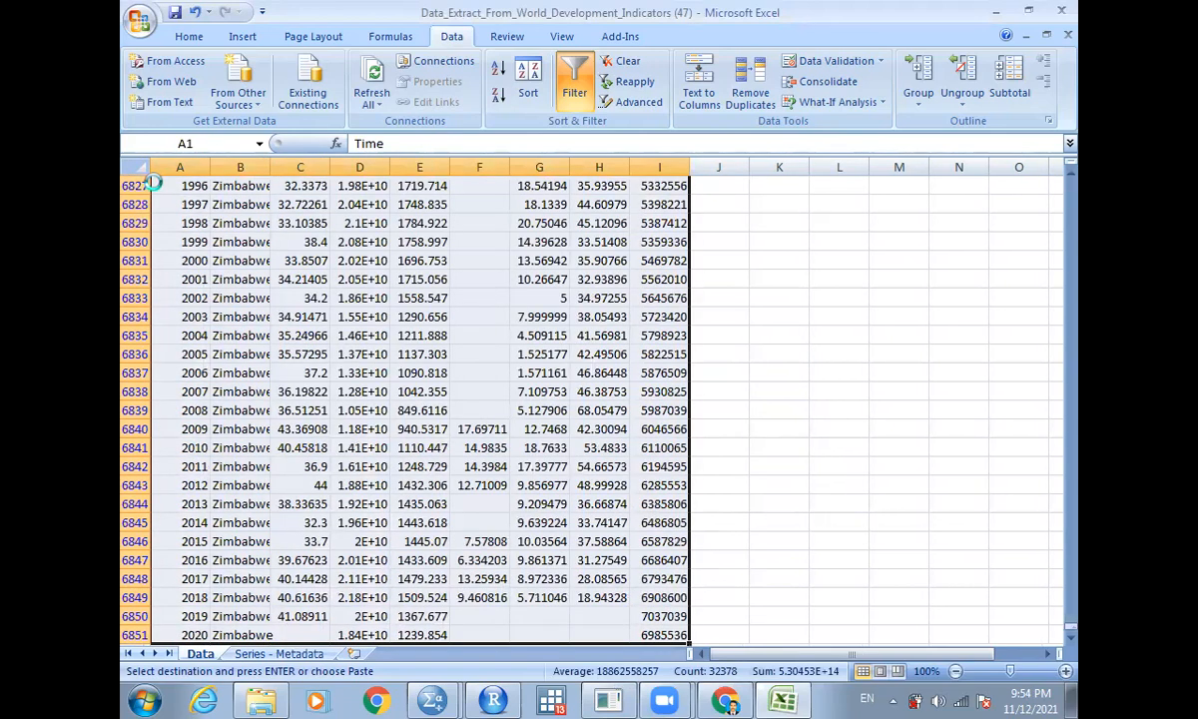
key(ctrl+c)
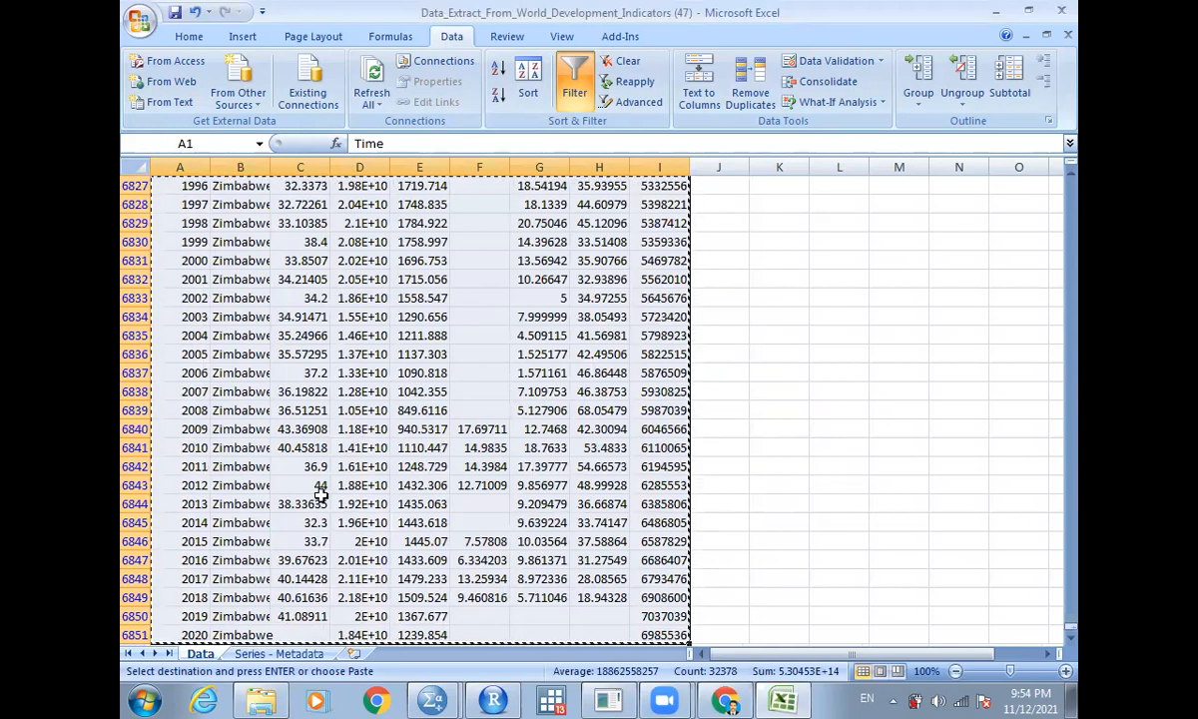
click(355, 654)
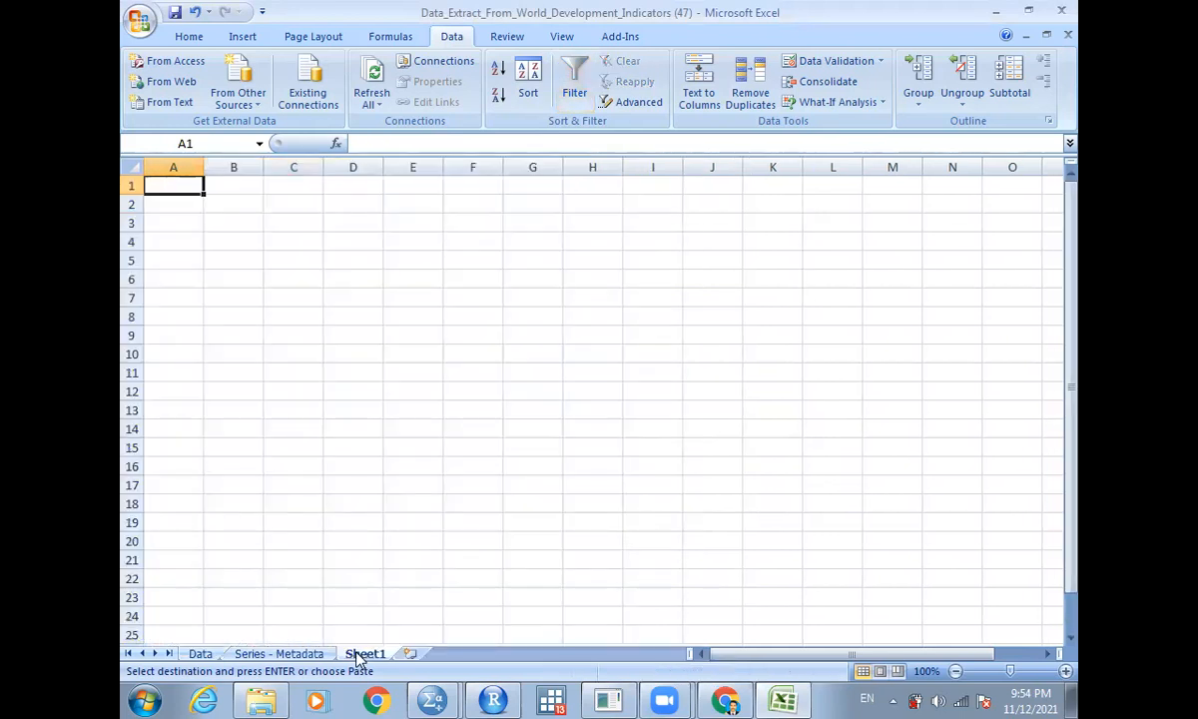
key(ctrl+v)
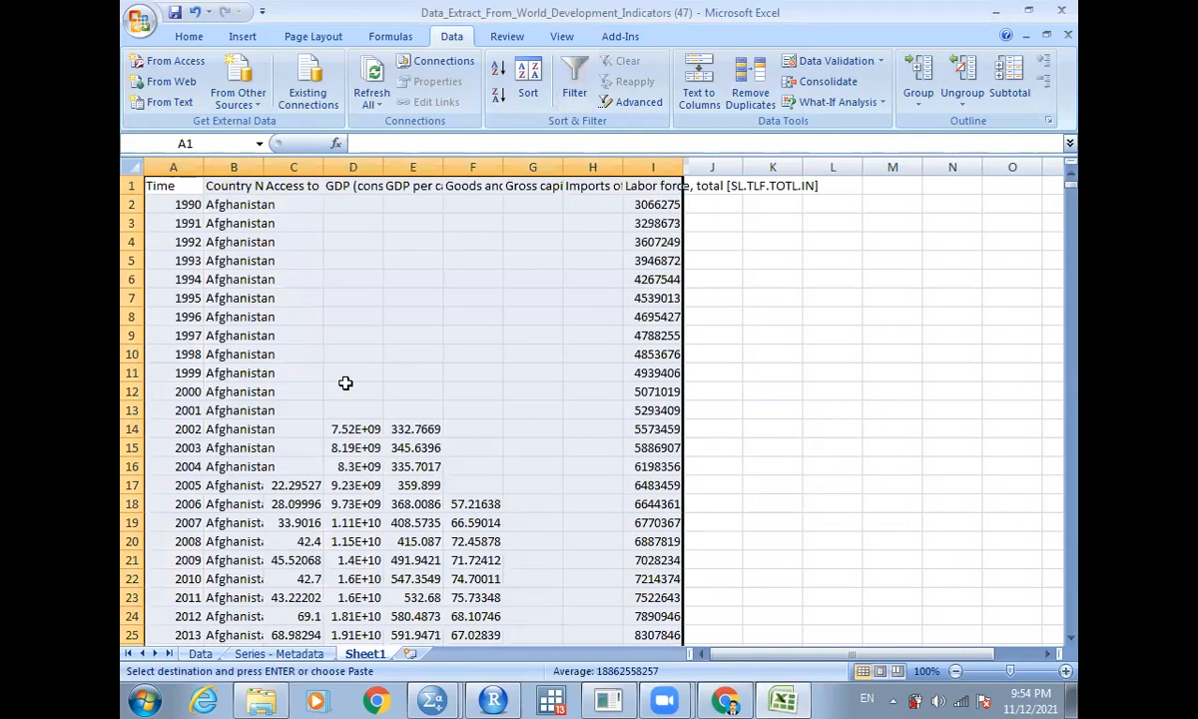
- Insert a blank row beneath the header row in Sheet1
click(132, 204)
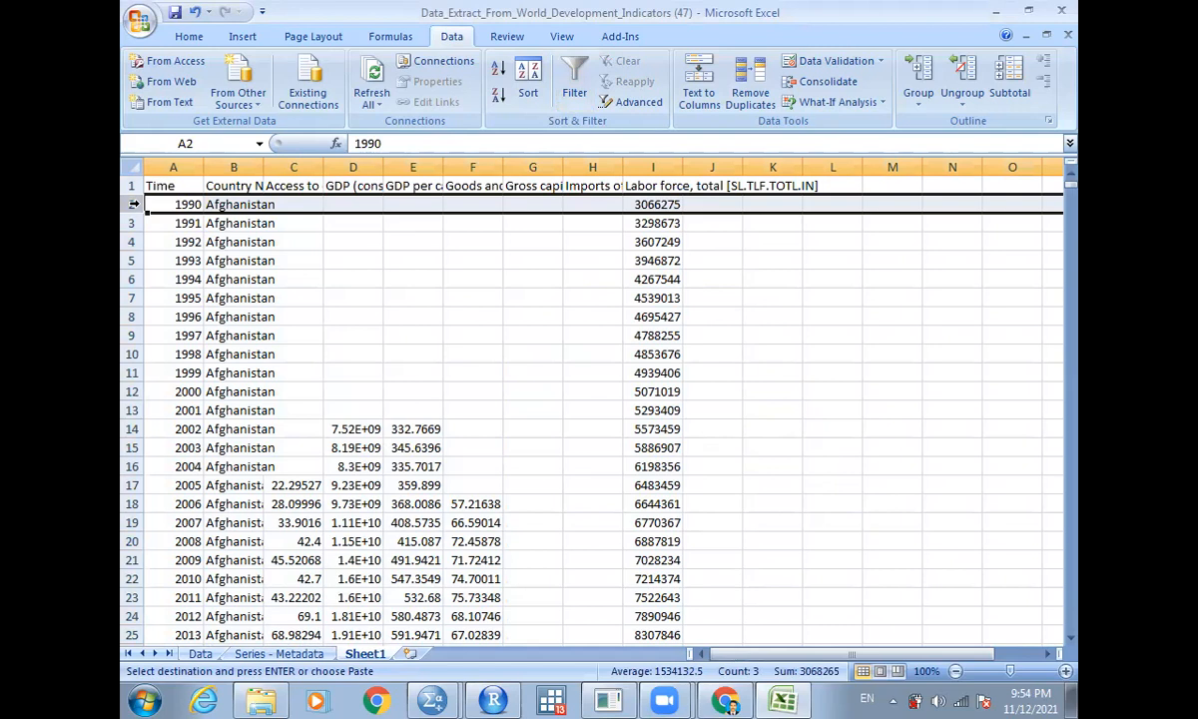
right_click(133, 203)
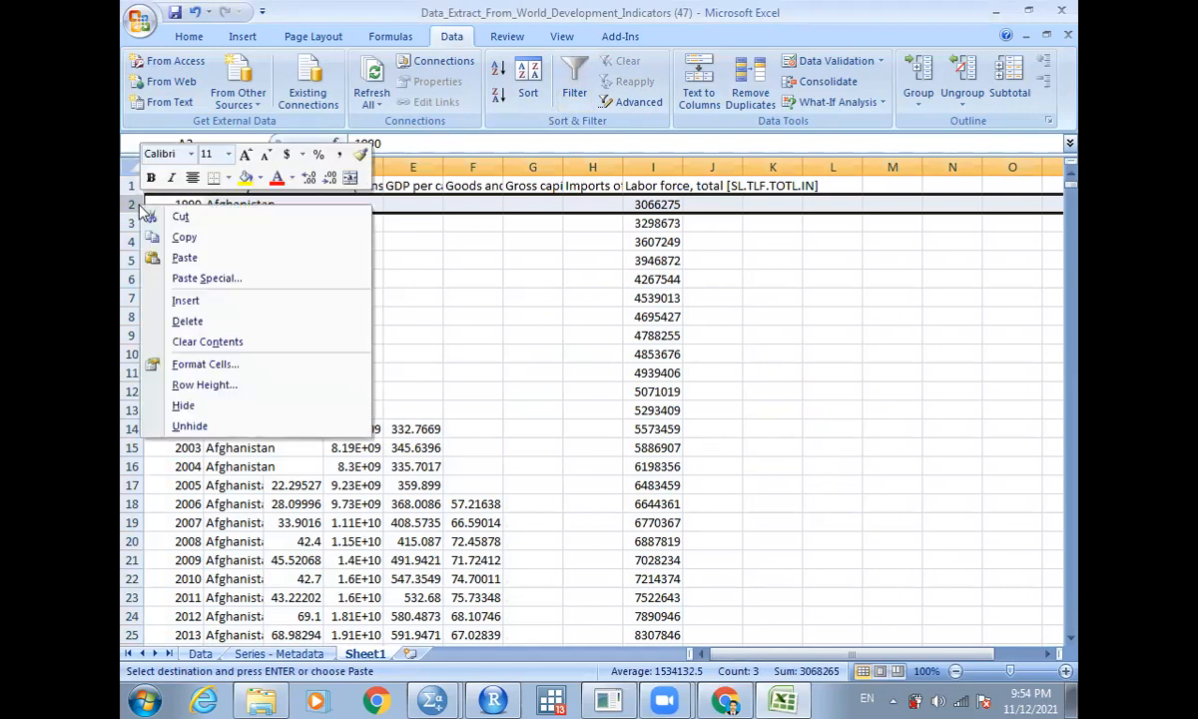
click(193, 304)
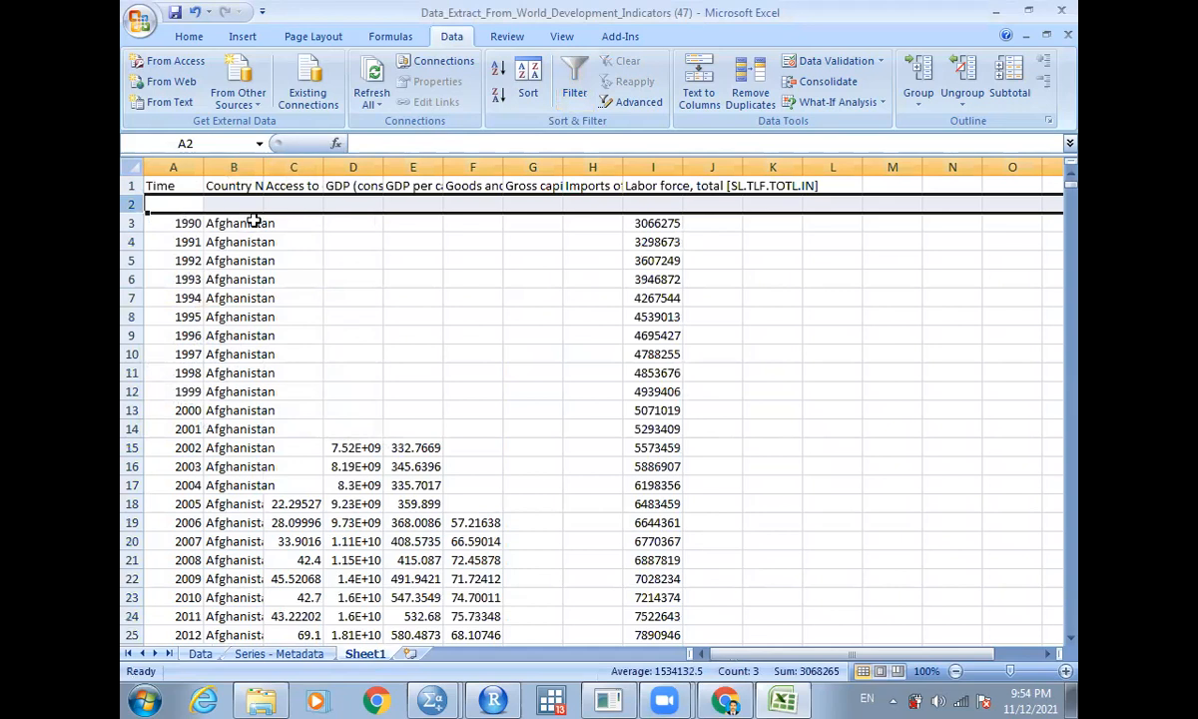
- Enter the short variable names year and country in the new row under Time and Country Name
click(185, 204)
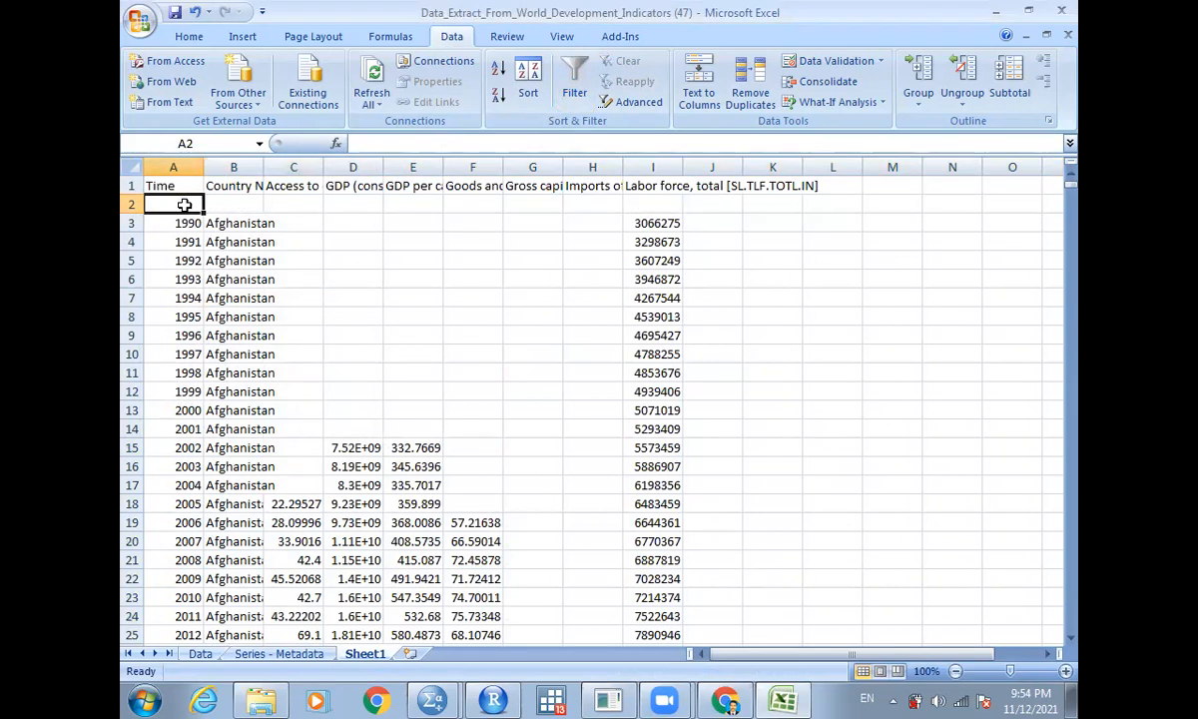
text(yea)
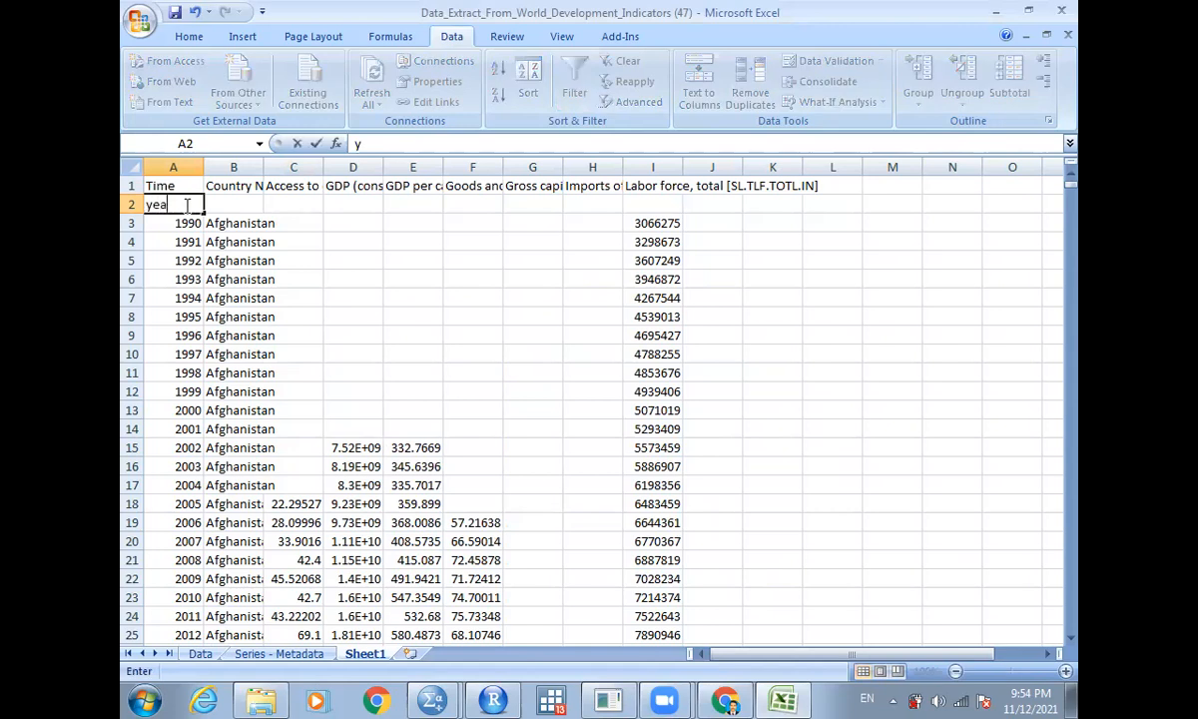
text(r)
key(Tab)
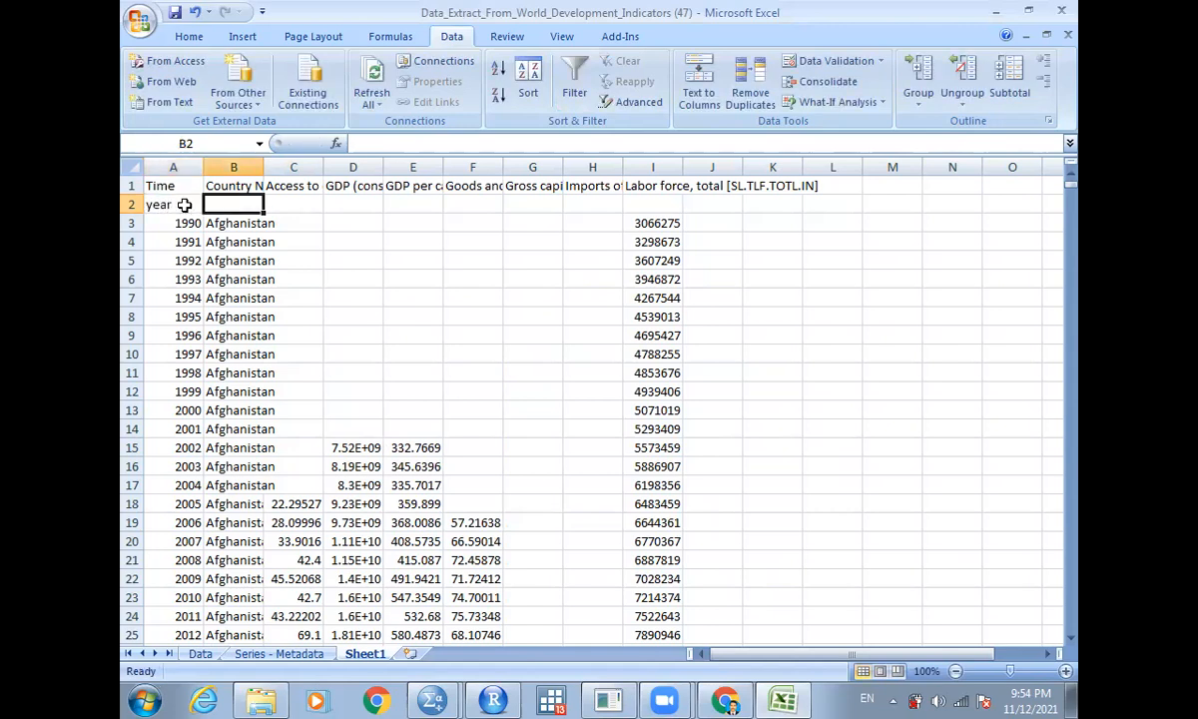
text(coun)
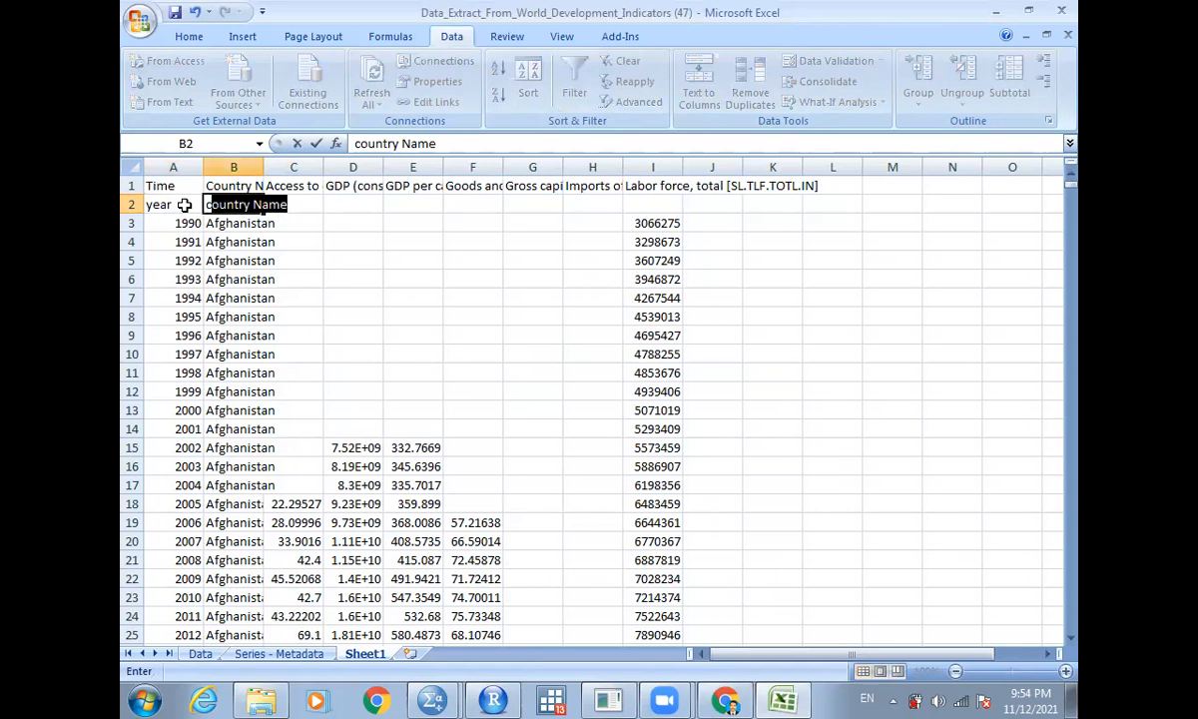
text(try)
key(Delete)
key(Tab)
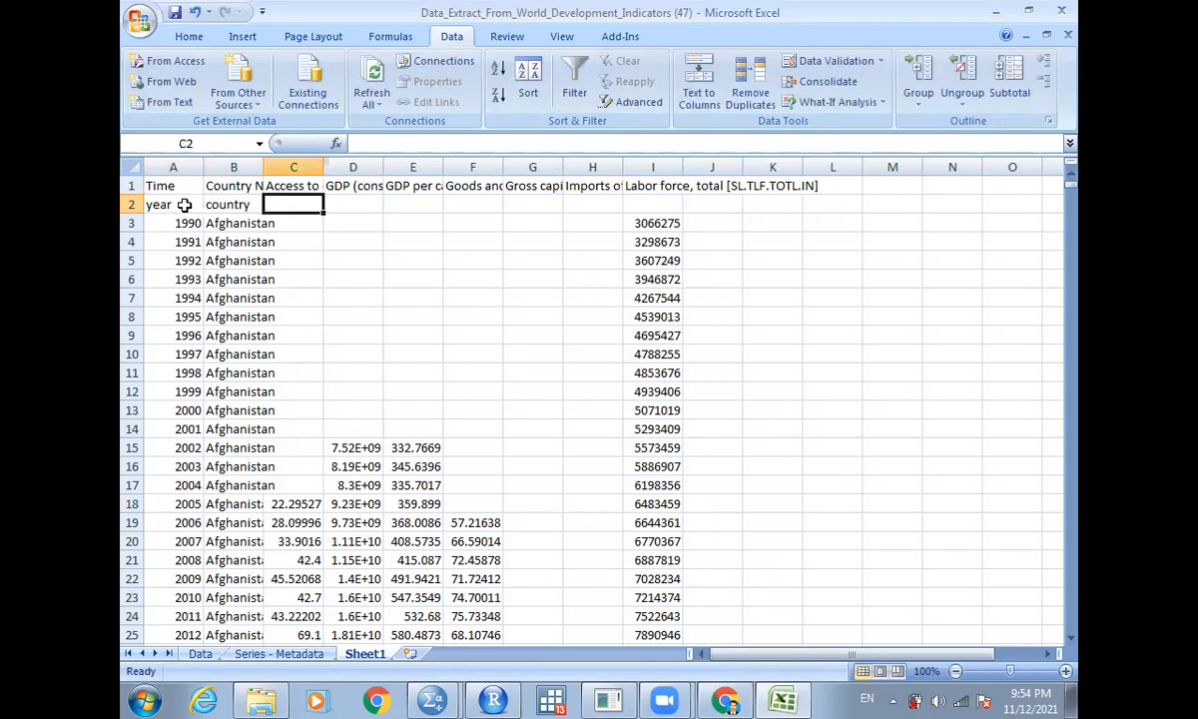
- Enter short names ace, gdp and gdppc under the access to electricity, GDP and GDP per capita headers
key(Up)
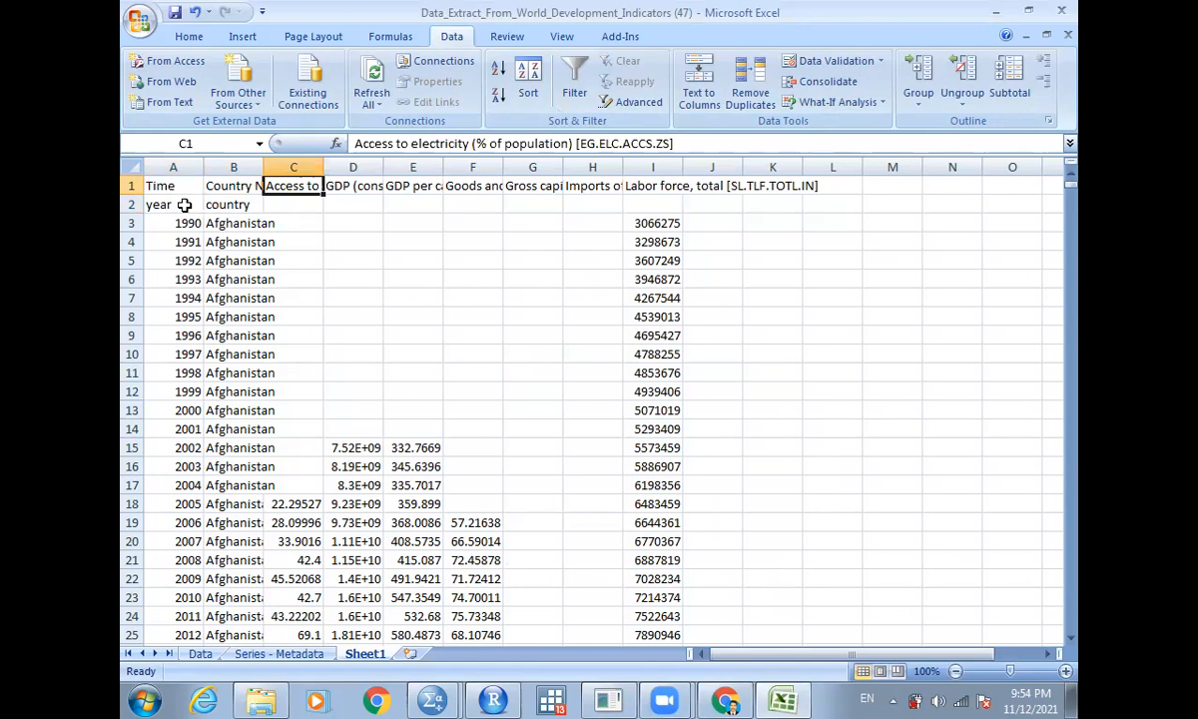
key(Down)
text(a)
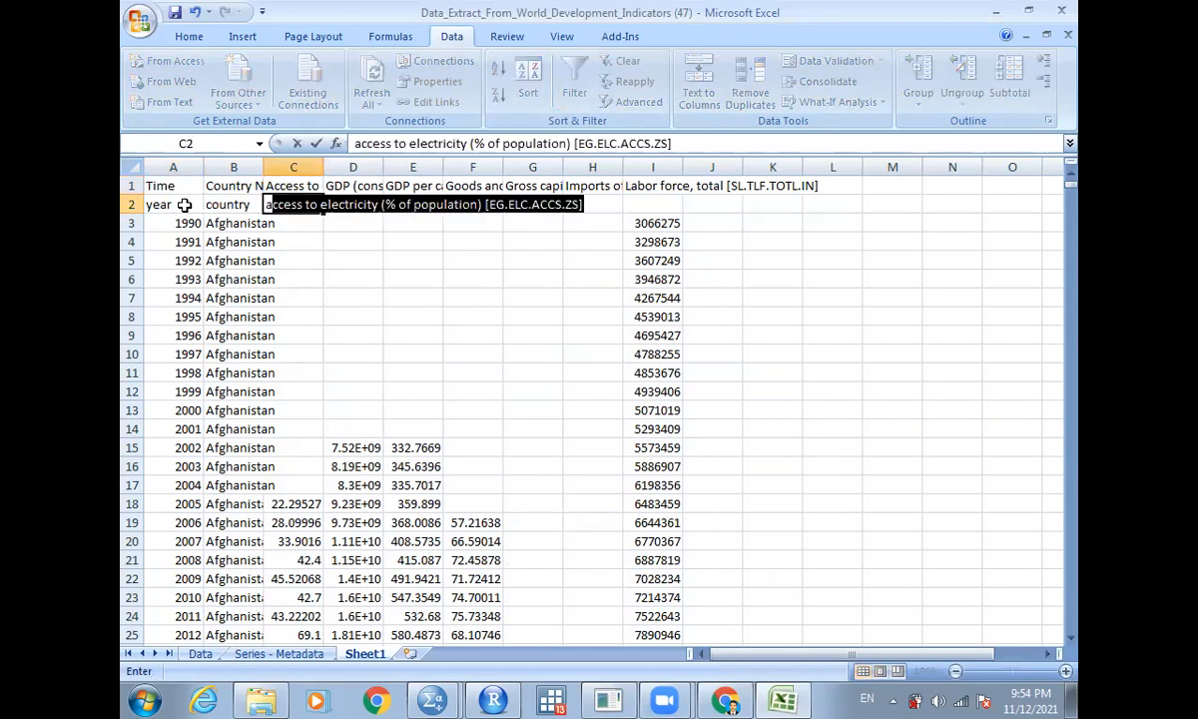
text(ce)
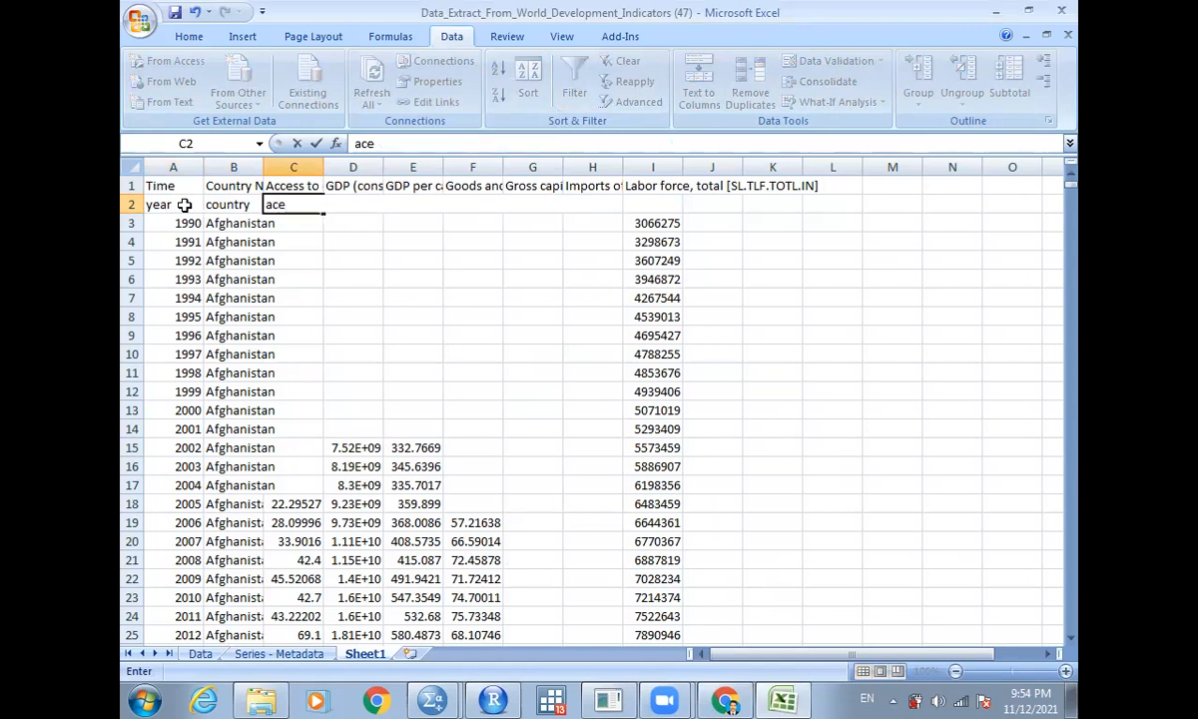
key(Tab)
key(Up)
key(Down)
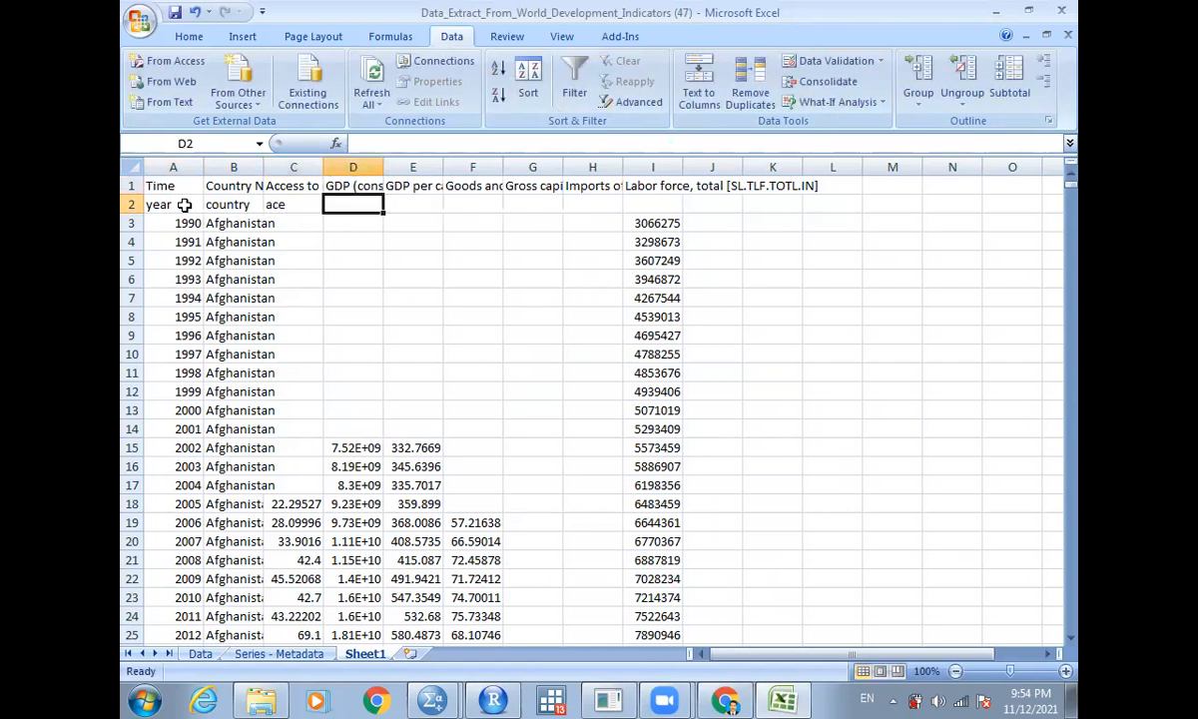
text(gdp)
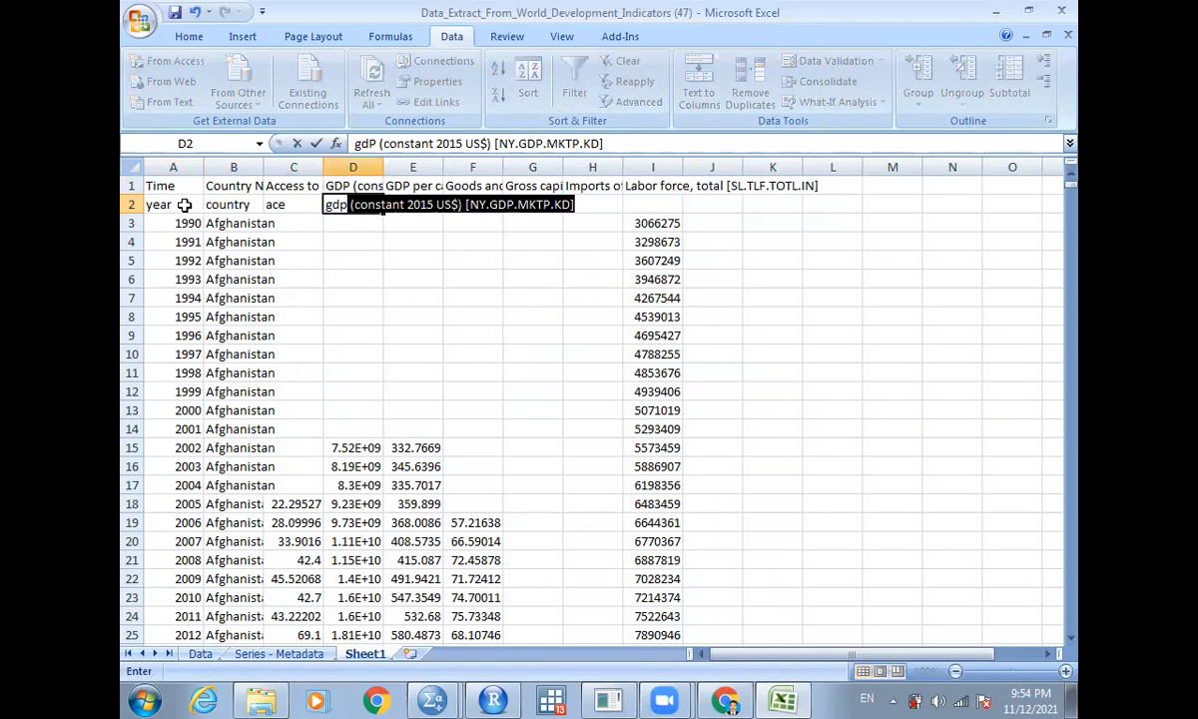
key(Delete)
key(Tab)
text(gdppc)
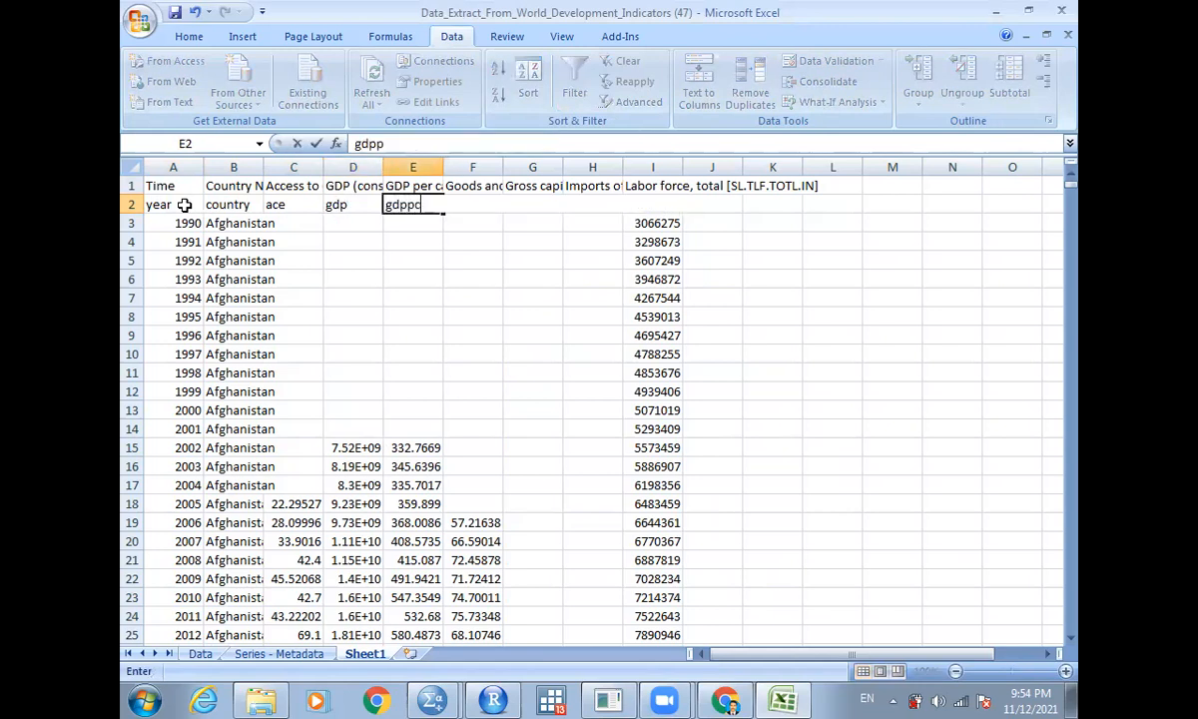
key(Tab)
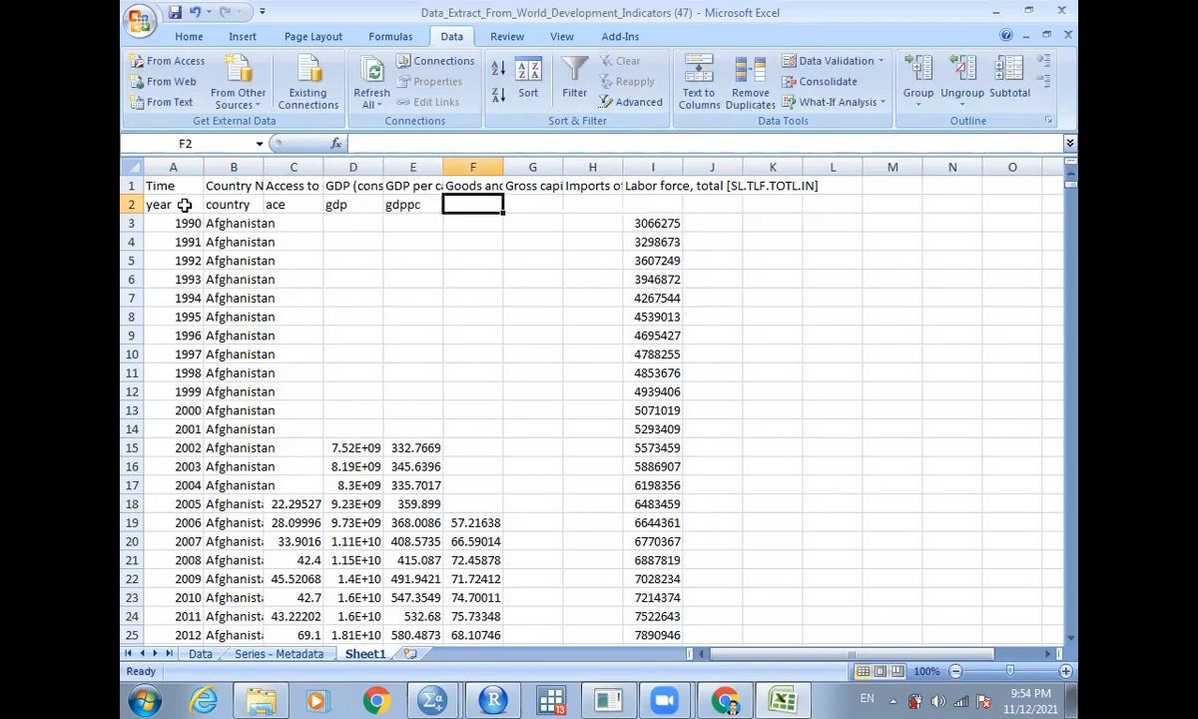
key(Up)
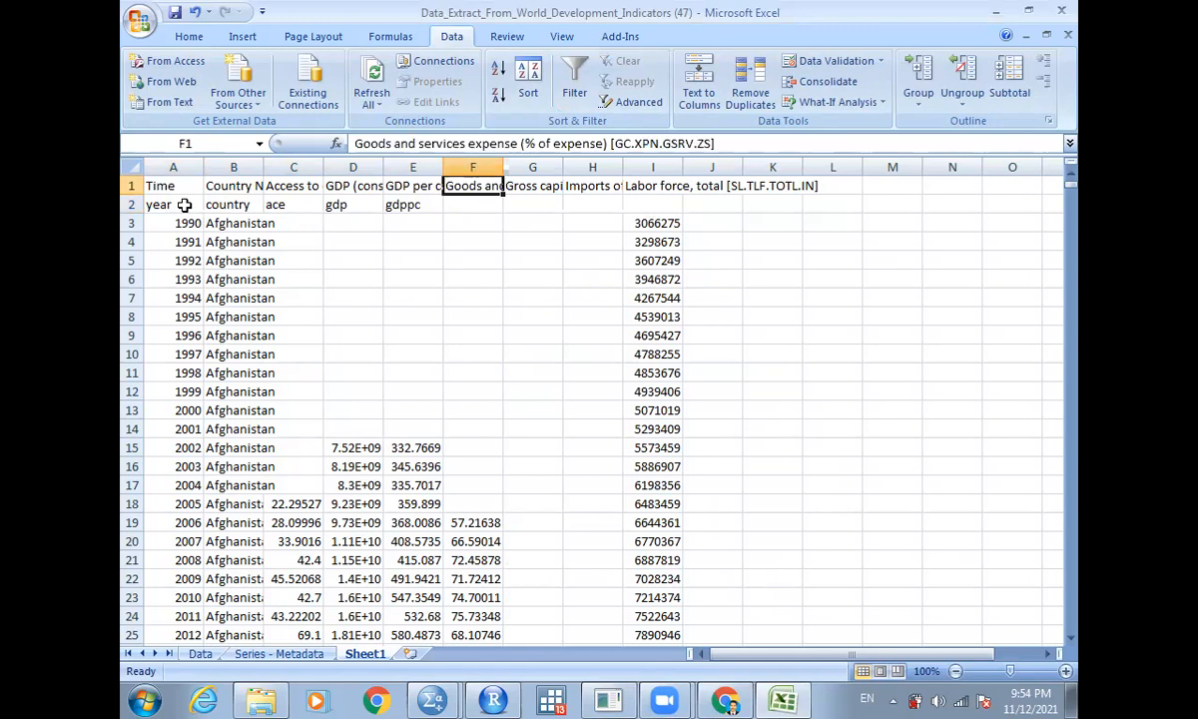
key(Down)
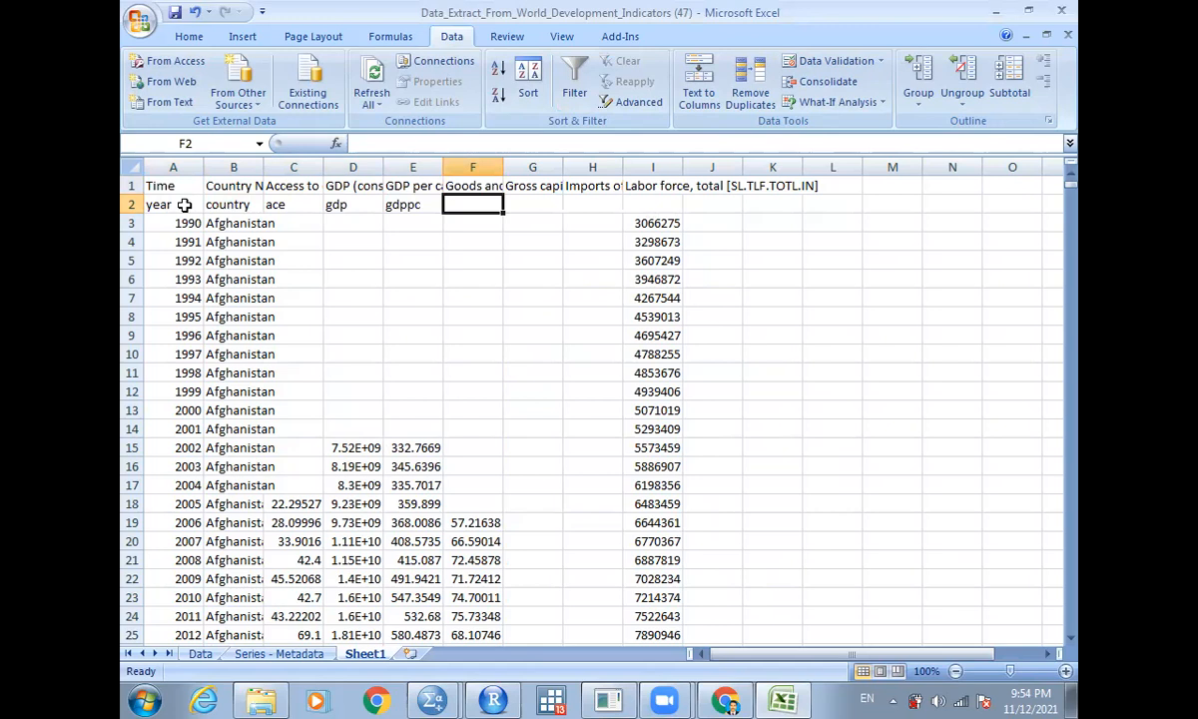
- Enter short names gse, gcf, imp and lftot under the goods and services, gross capital, imports and labor force headers
text(gs)
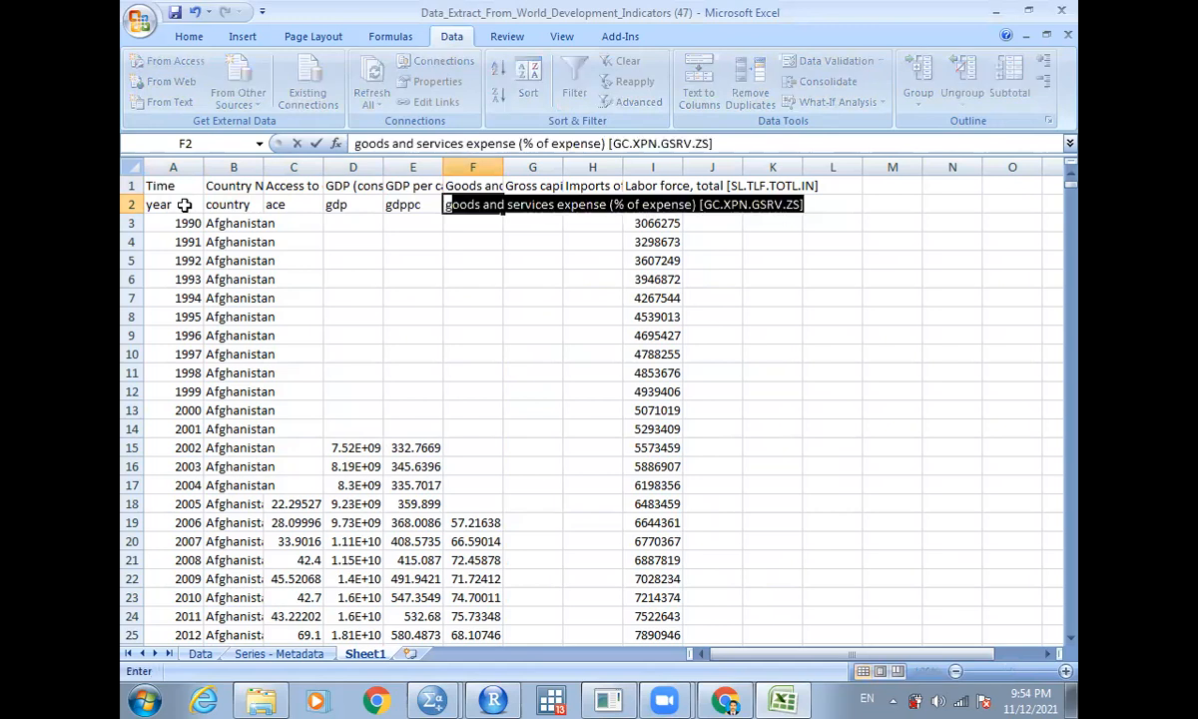
text(e)
key(Tab)
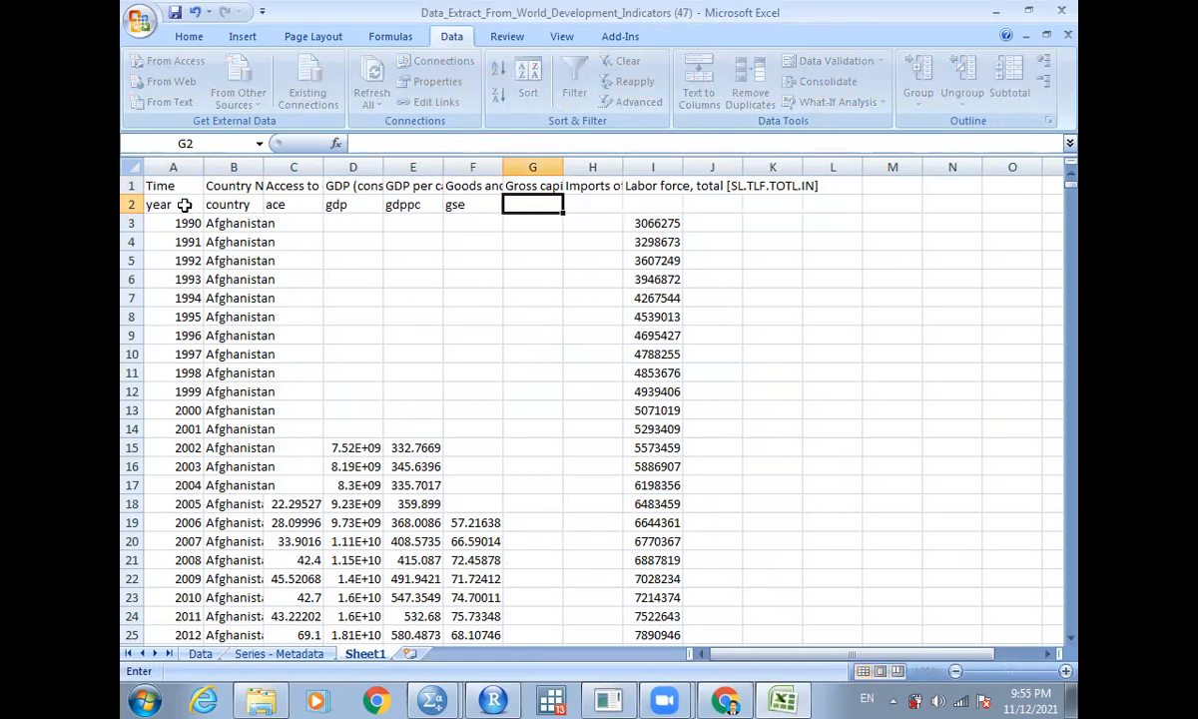
text(g)
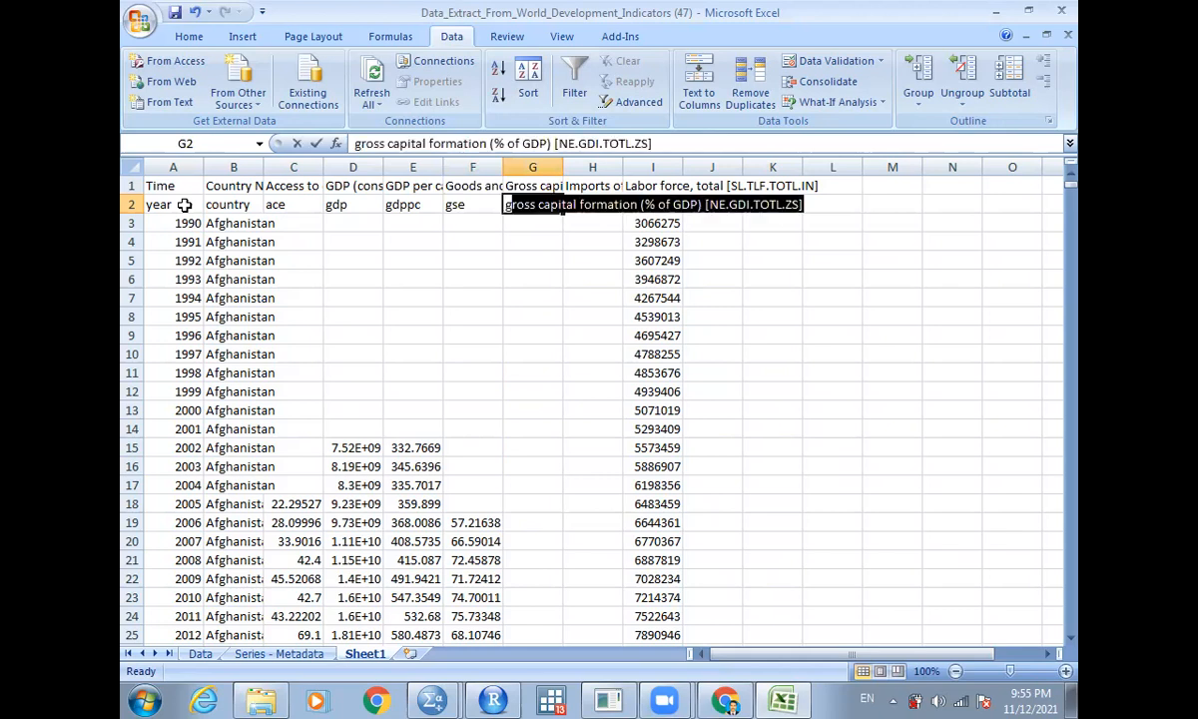
text(cf)
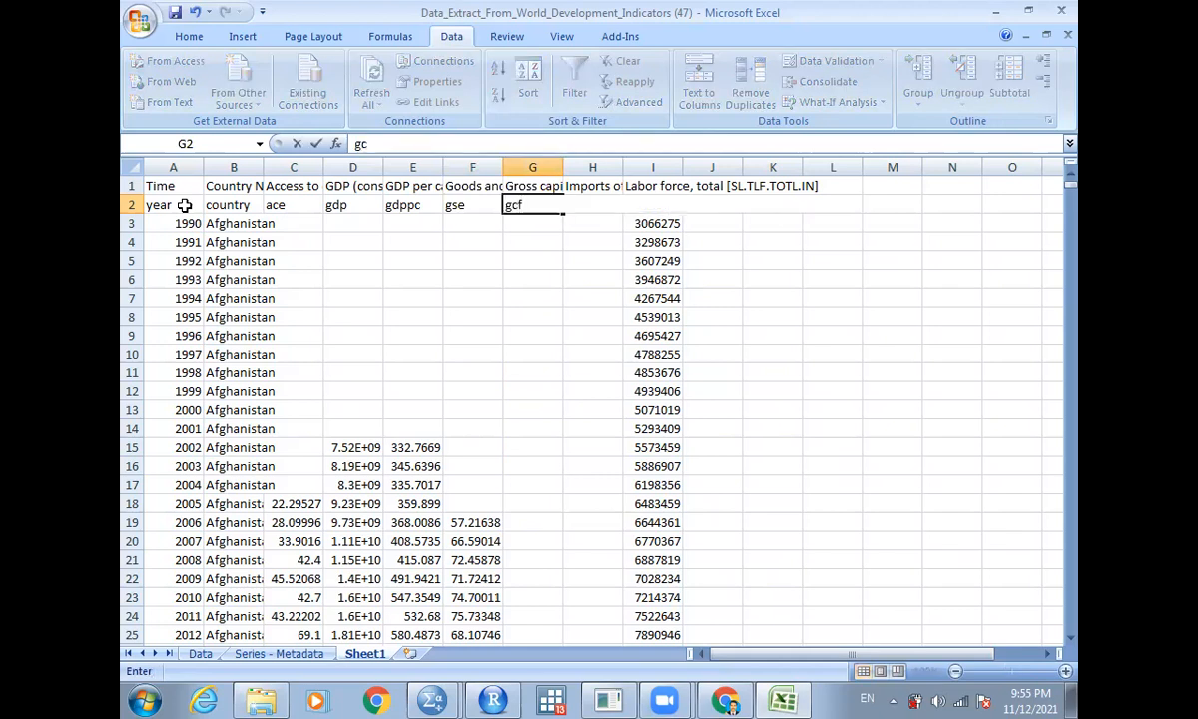
key(Tab)
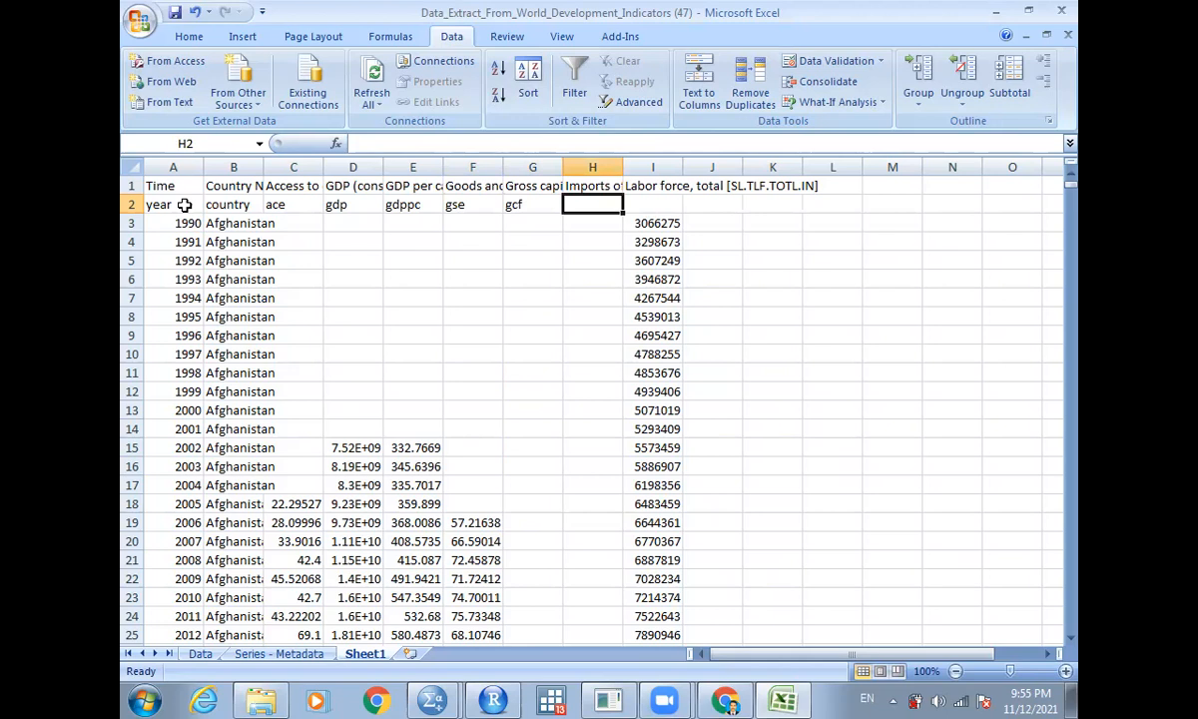
text(imp)
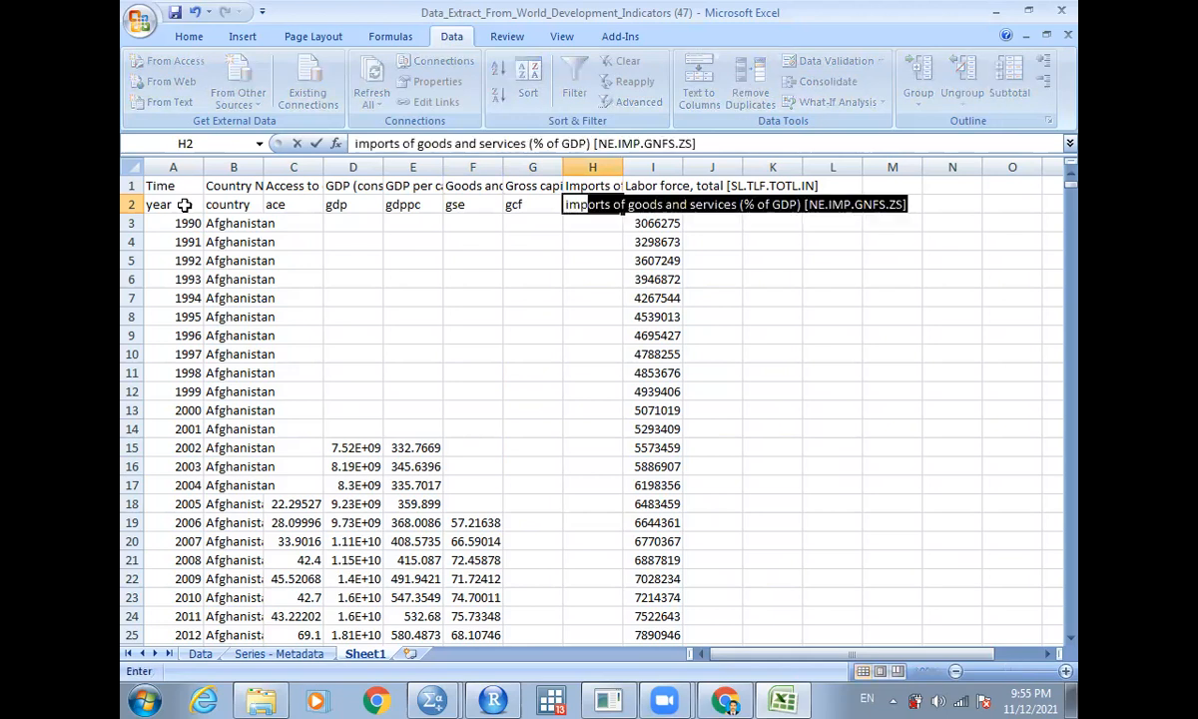
key(Delete)
key(Tab)
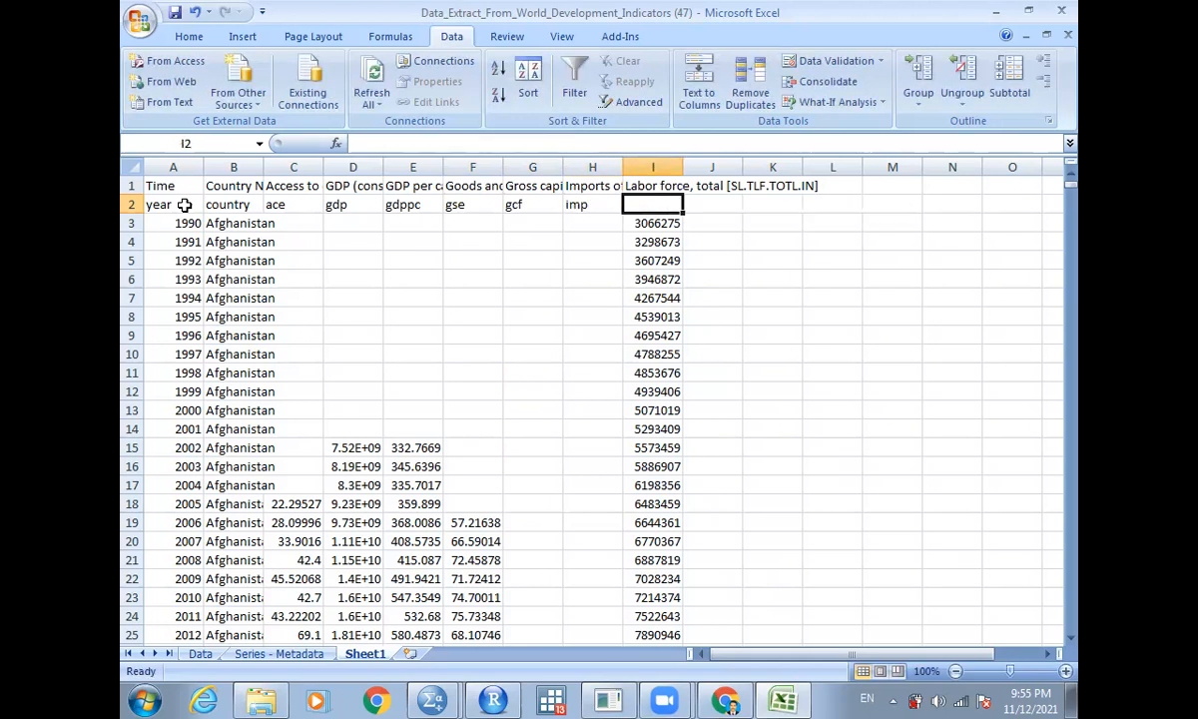
text(lftot)
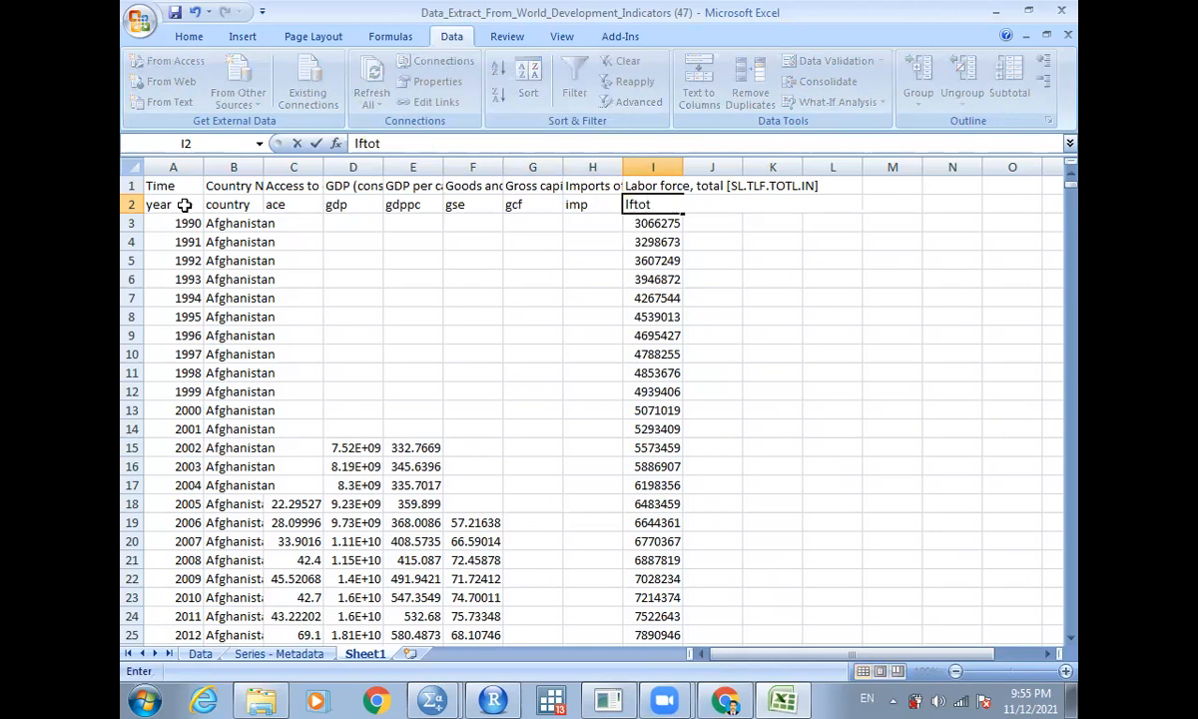
key(Tab)
key(Left)
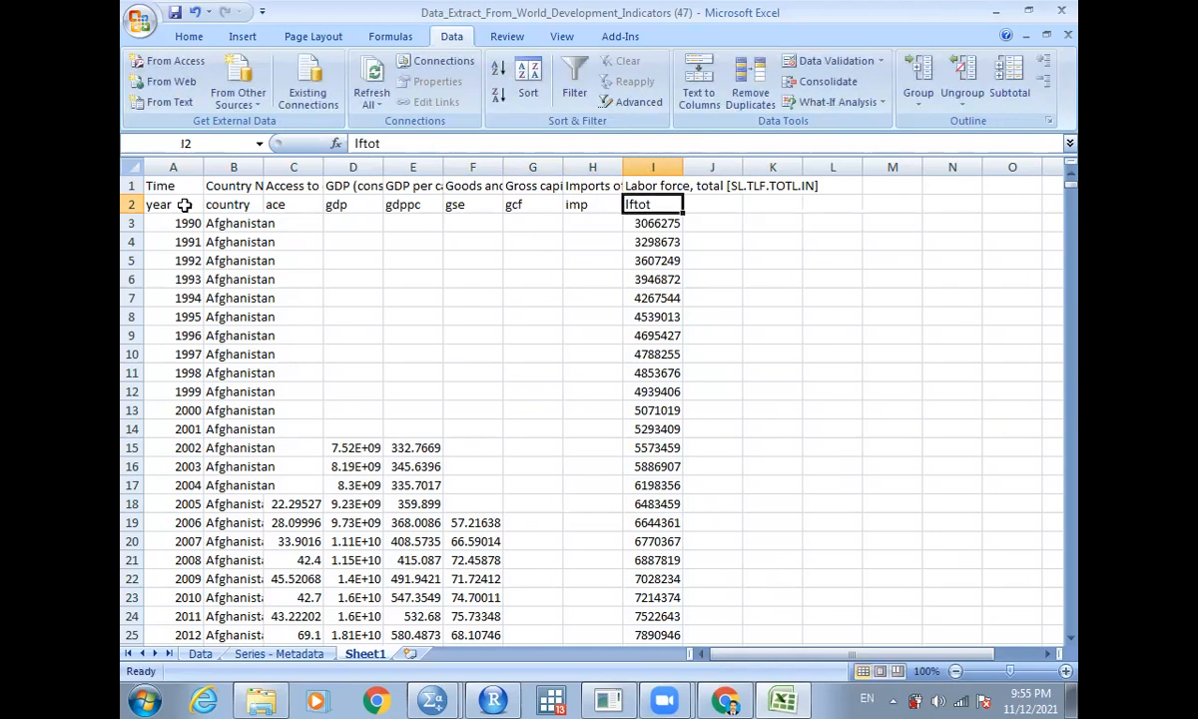